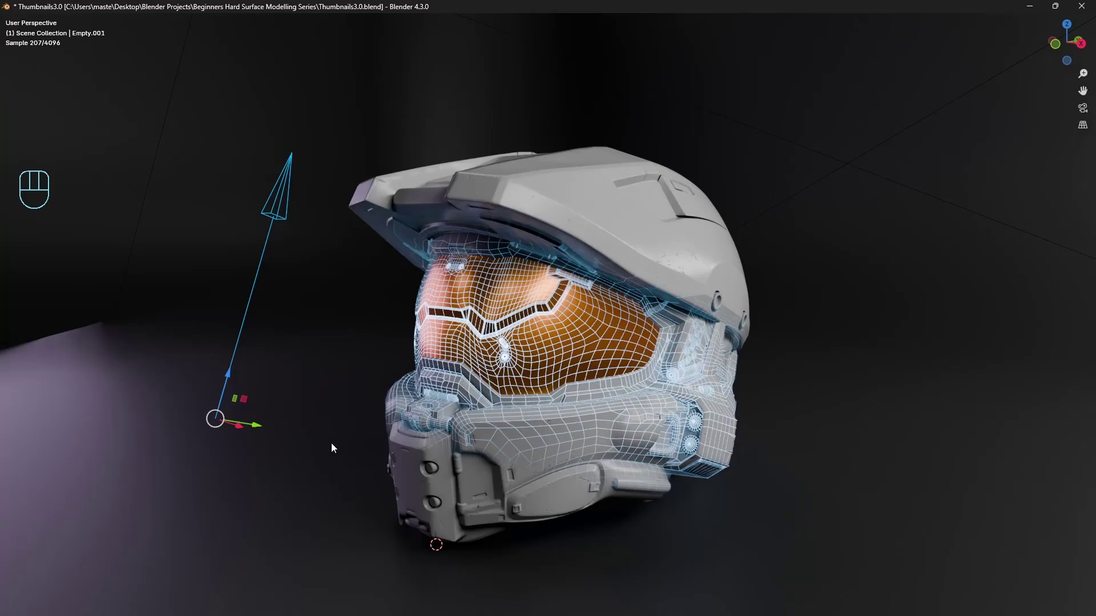
Raise the arrow empty to preview the moving wireframe effect on the helmet, and close the example project.
left_click_drag(228, 379, 323, 244)
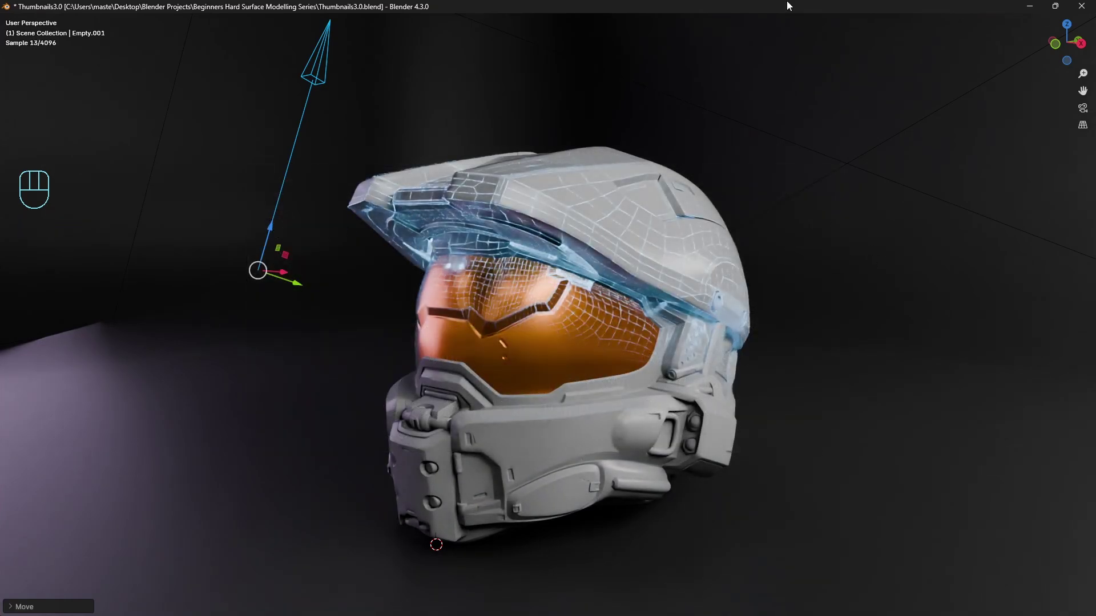
left_click(1081, 5)
left_click(569, 335)
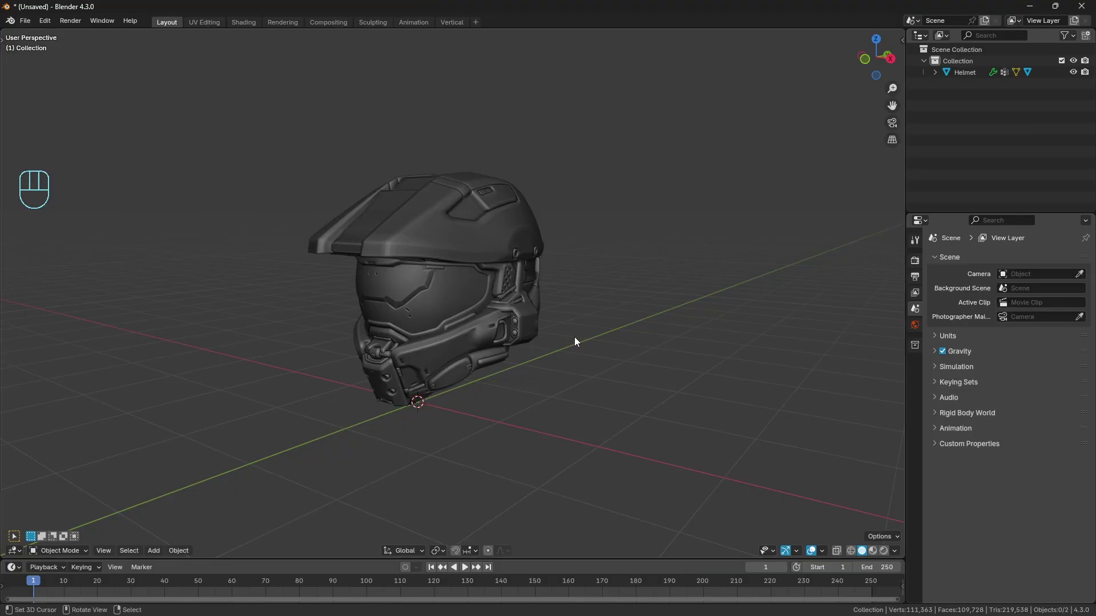
middle_click_drag(575, 338, 555, 313)
left_click_drag(317, 288, 537, 342)
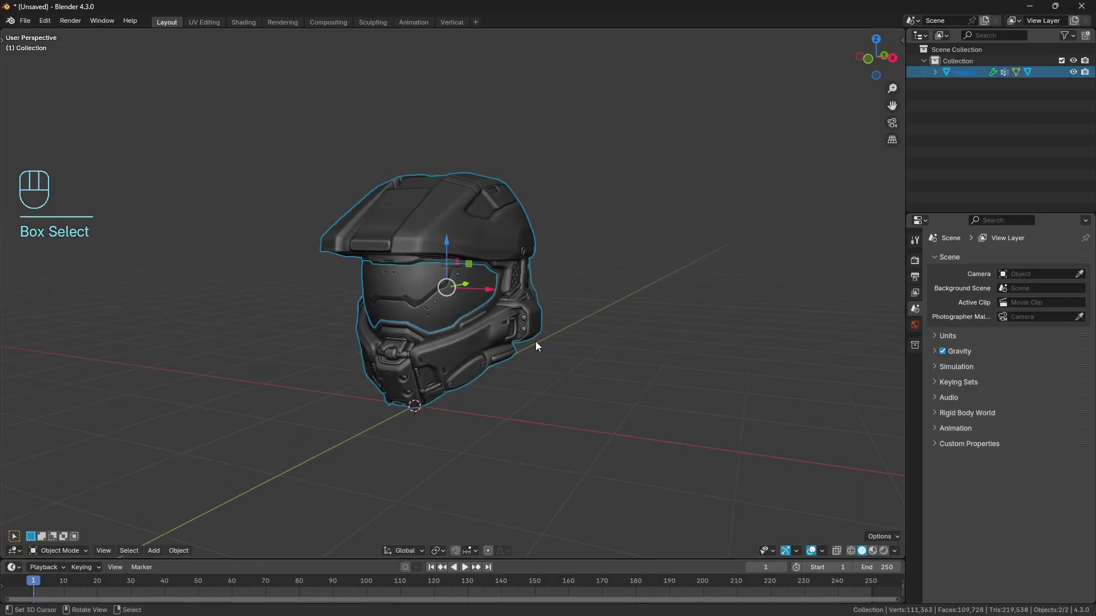
key("a")
scroll(547, 375, "up", 2)
middle_click_drag(581, 376, 532, 389)
key("a")
key("a")
Add a Single Arrow empty and move it along X to about 1.8 m, beside the helmet.
key("shift+a")
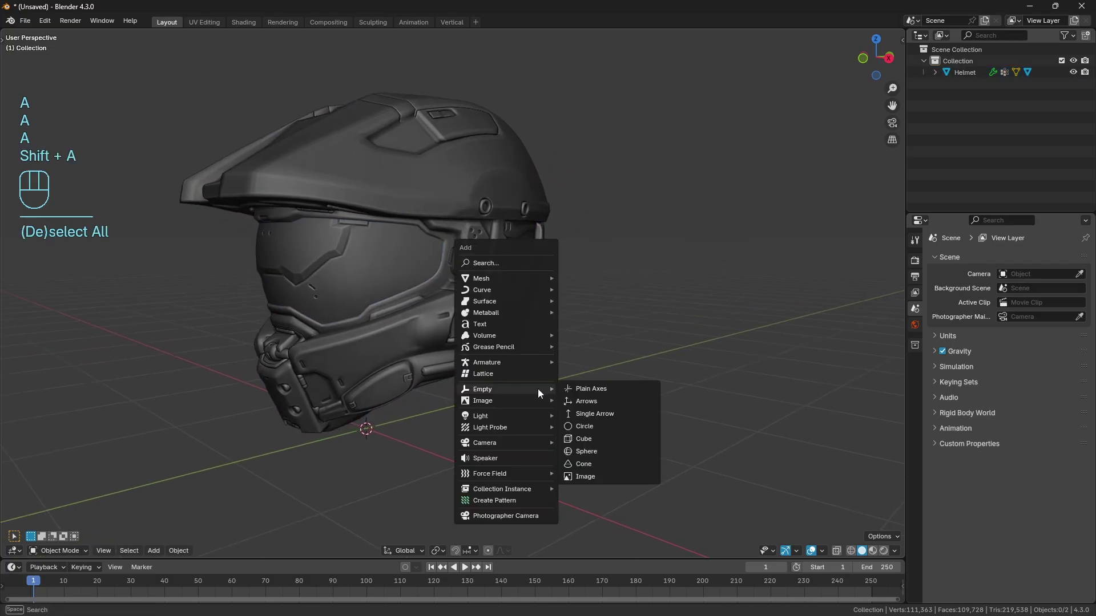
left_click(595, 411)
scroll(438, 412, "down", 2)
left_click_drag(419, 400, 585, 415)
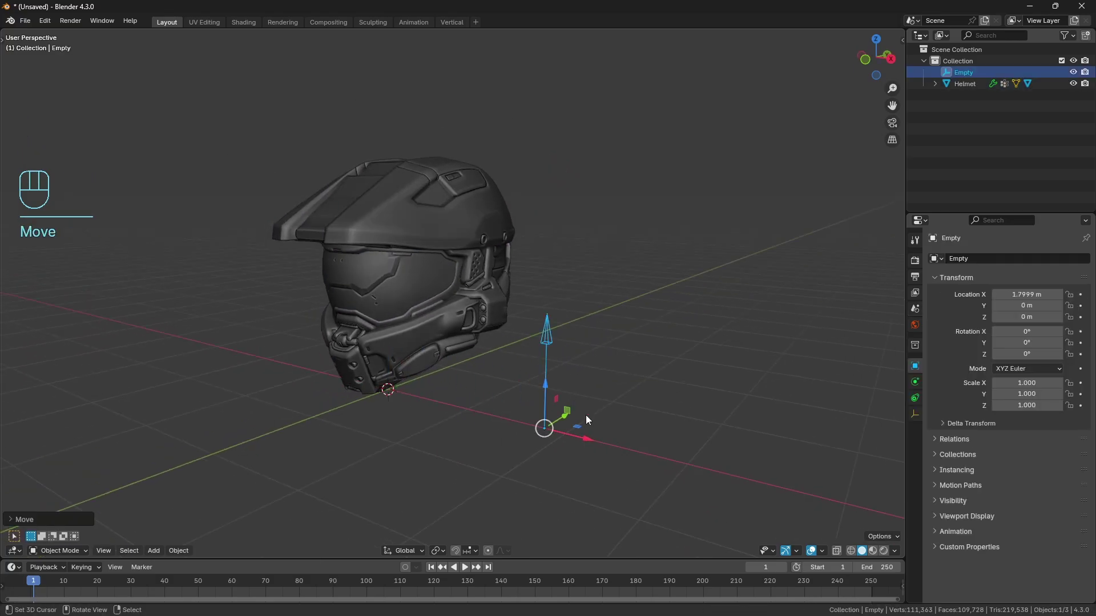
Add a second material slot to the helmet and create a new material in it named Wireframe.
key("a")
key("a")
right_click(429, 284)
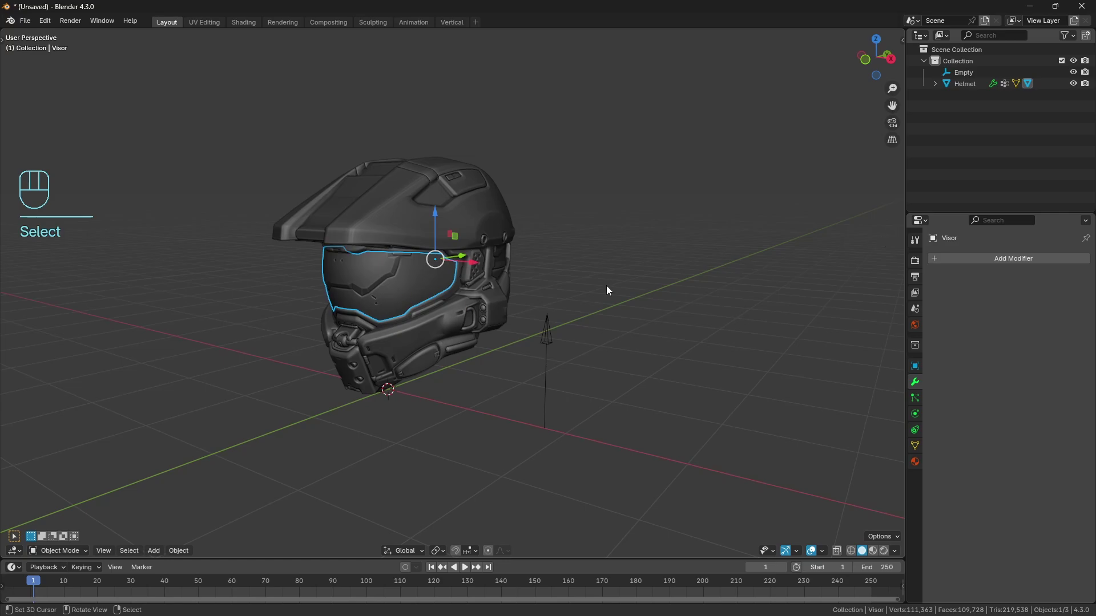
left_click(440, 214)
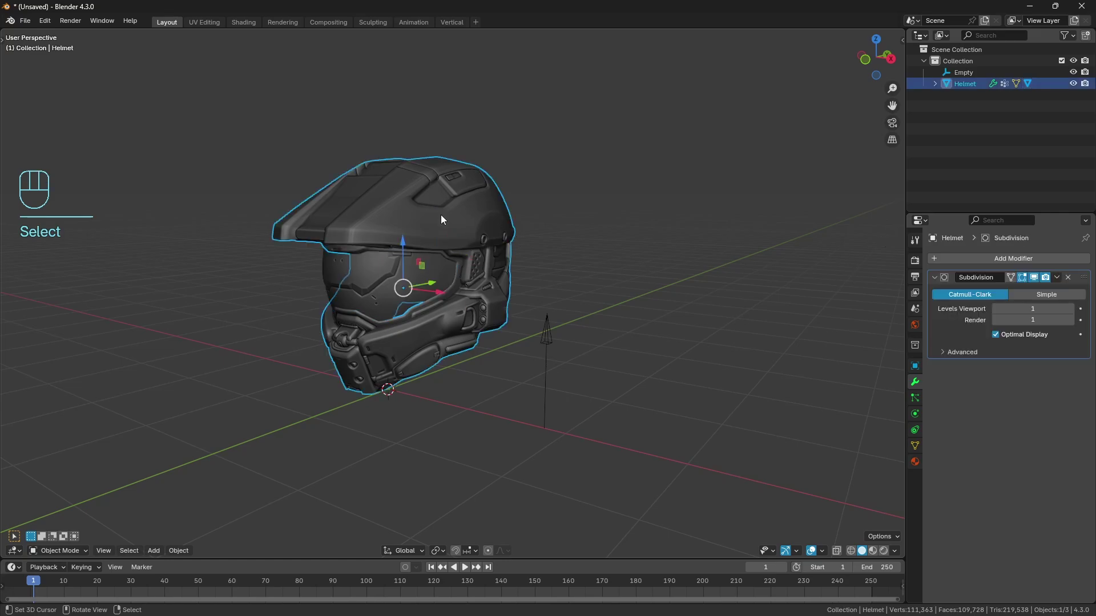
left_click(916, 461)
left_click(1085, 258)
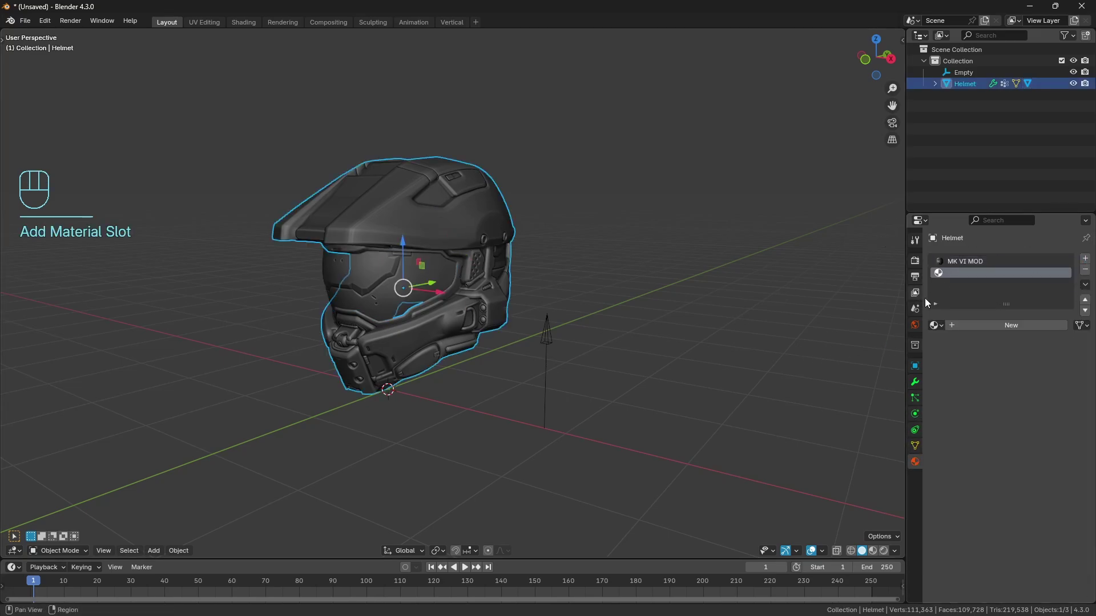
left_click(971, 324)
left_click(980, 325, "shift")
type("W")
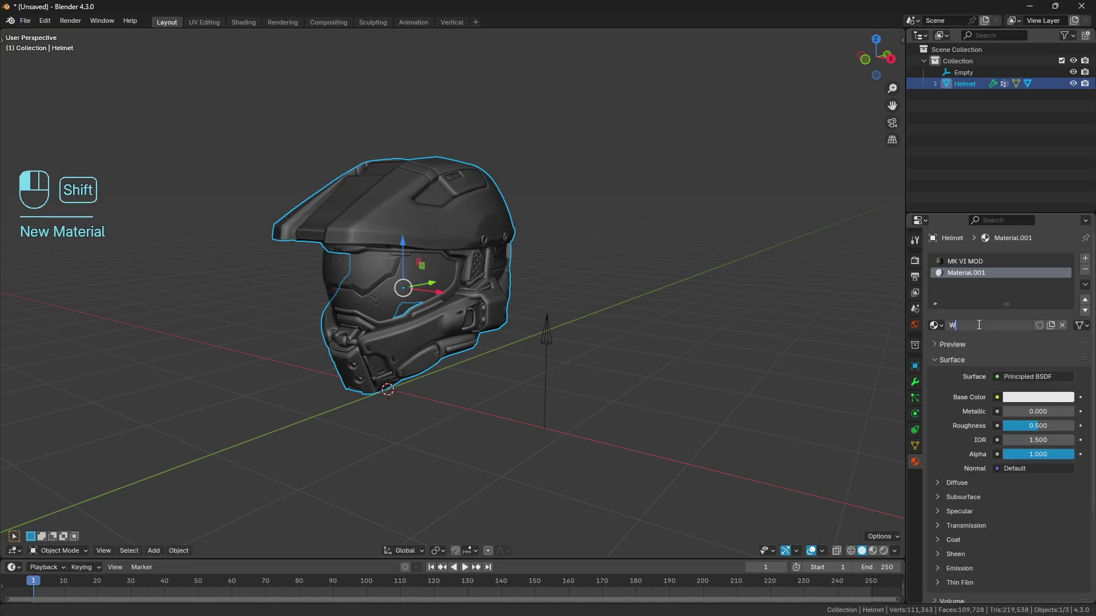
type("ireframe")
key("Return")
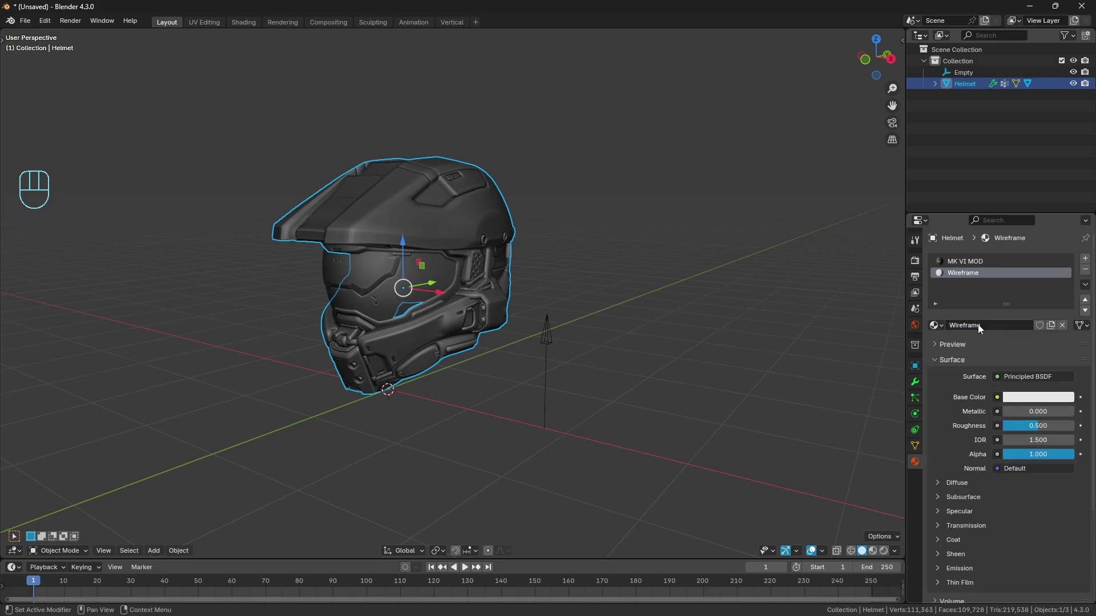
Switch to the Shading workspace and assign the Wireframe material to all faces of the helmet.
left_click(255, 25)
key("Tab")
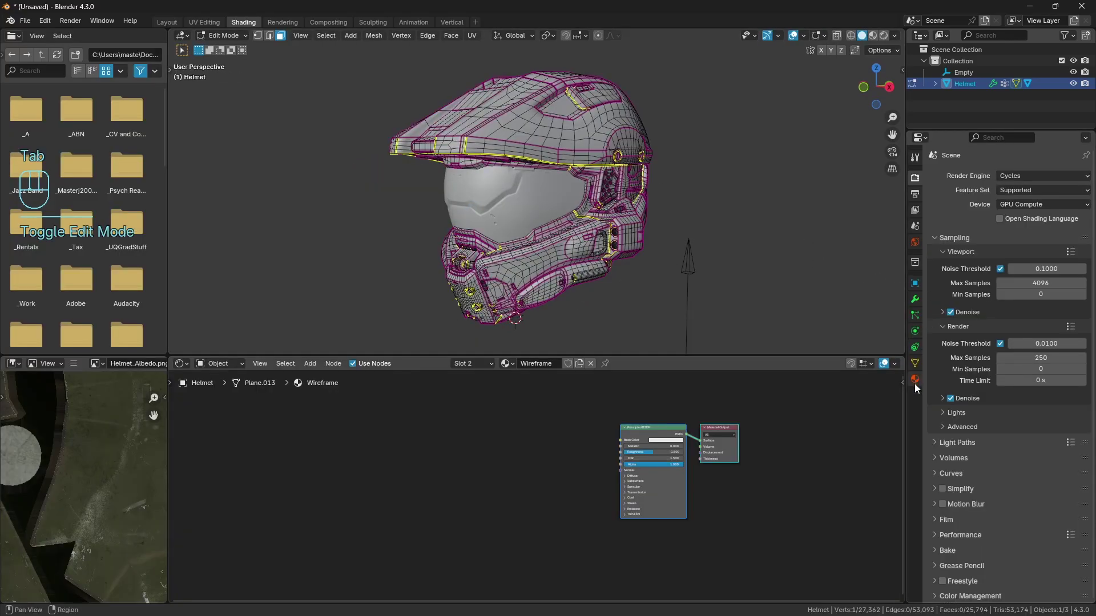
key("a")
left_click(954, 243)
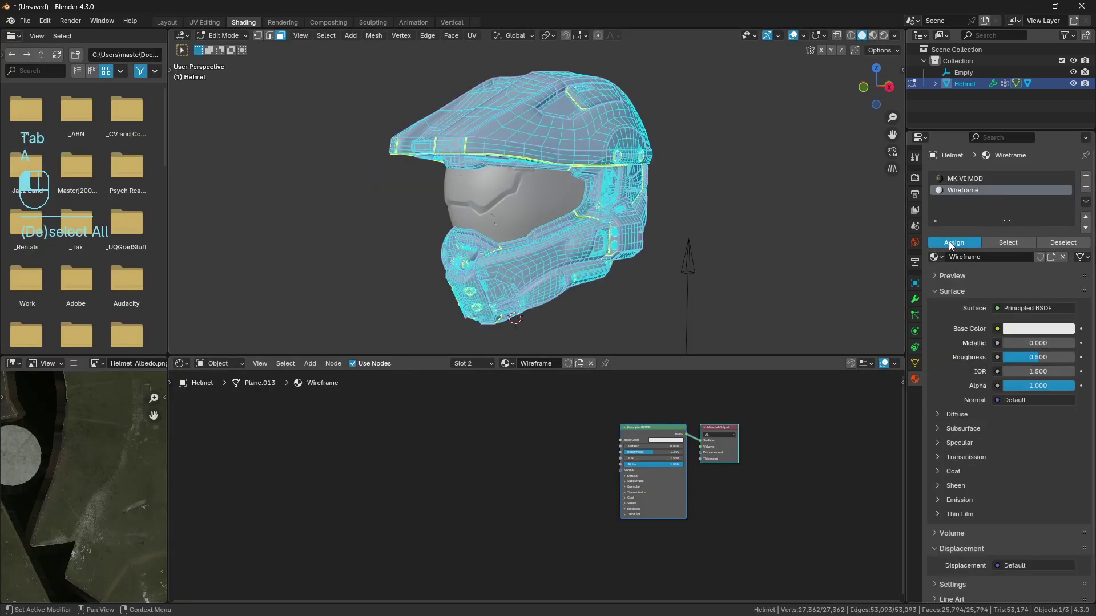
key("Tab")
Hide the visor object from the viewport.
key("a")
key("a")
left_click(500, 201)
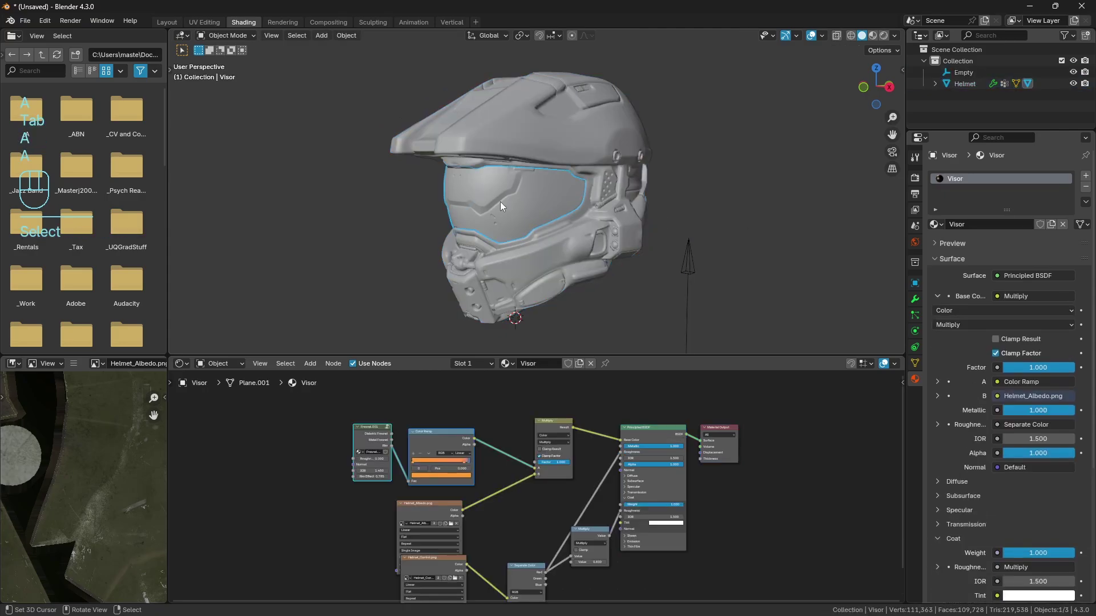
key("h")
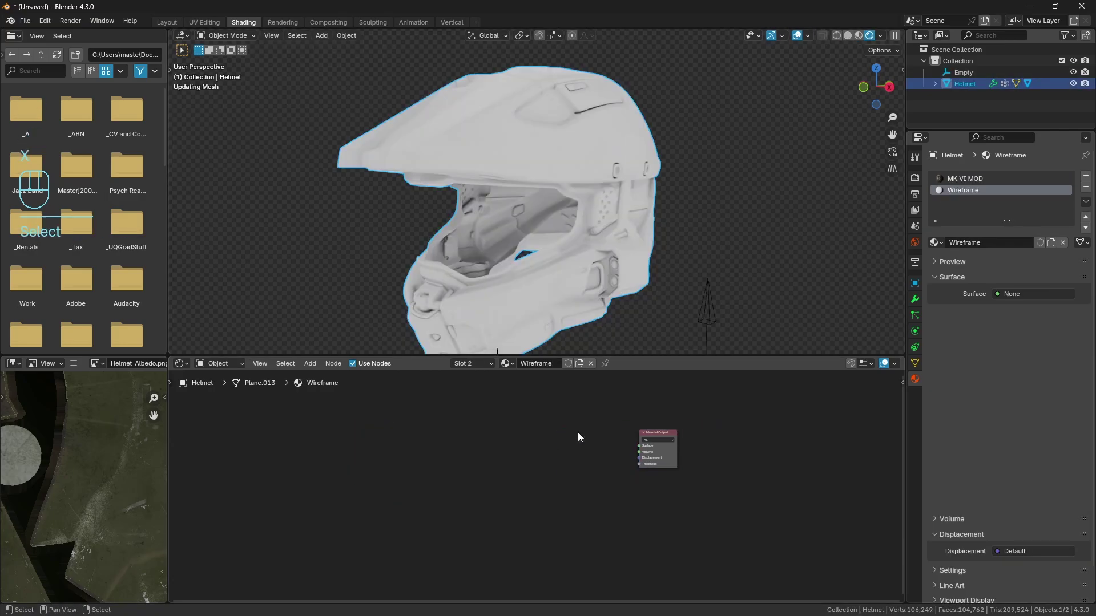
Delete the Principled BSDF node from the Wireframe material and add a Mapping node.
key("x")
key("shift+a")
left_click(563, 430)
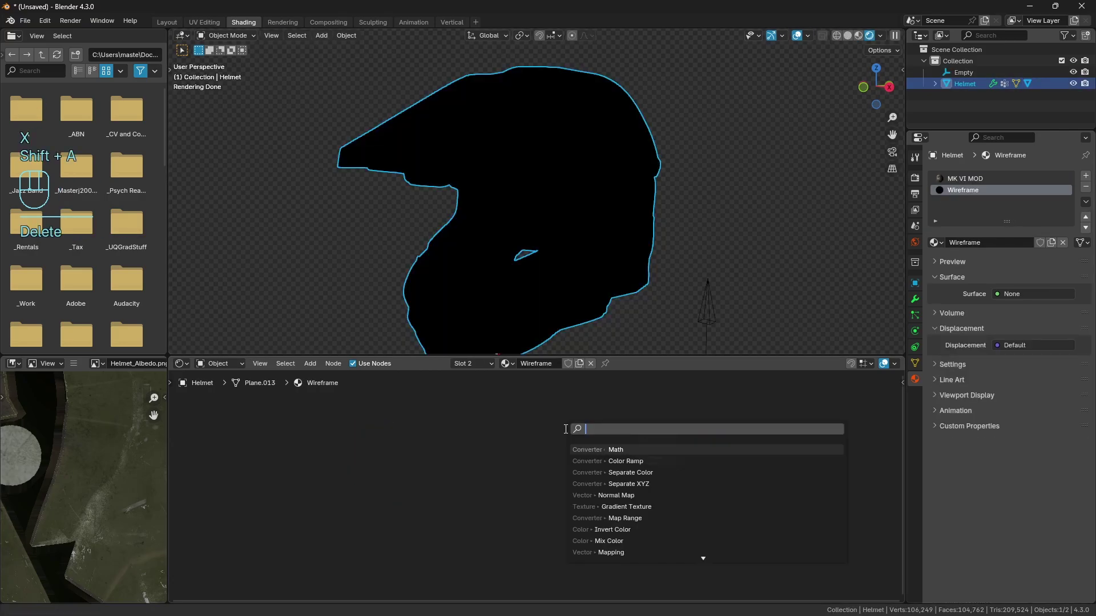
type("mappi")
key("Return")
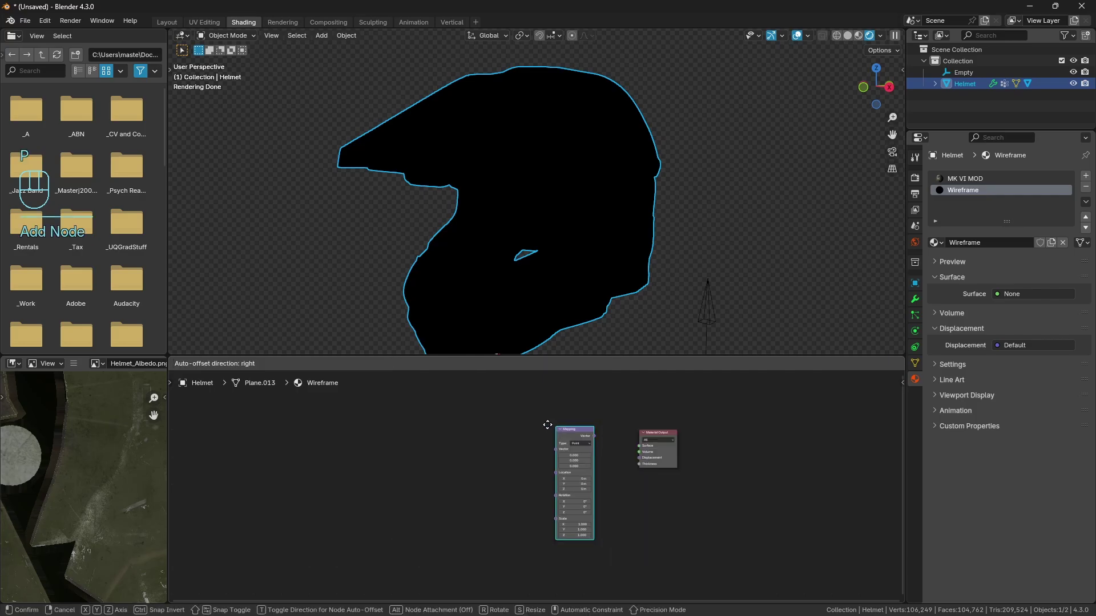
left_click(400, 434)
Add a Texture Coordinate node before the Mapping node and connect its Object output to Mapping's Vector input.
key("shift+a")
type("textu")
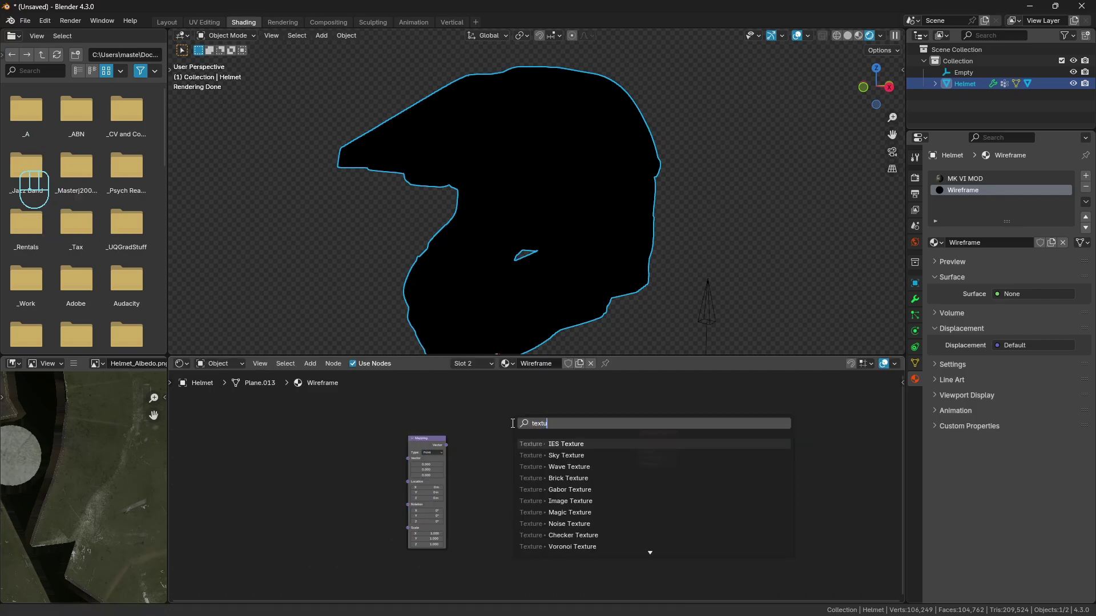
type("re coo")
key("Return")
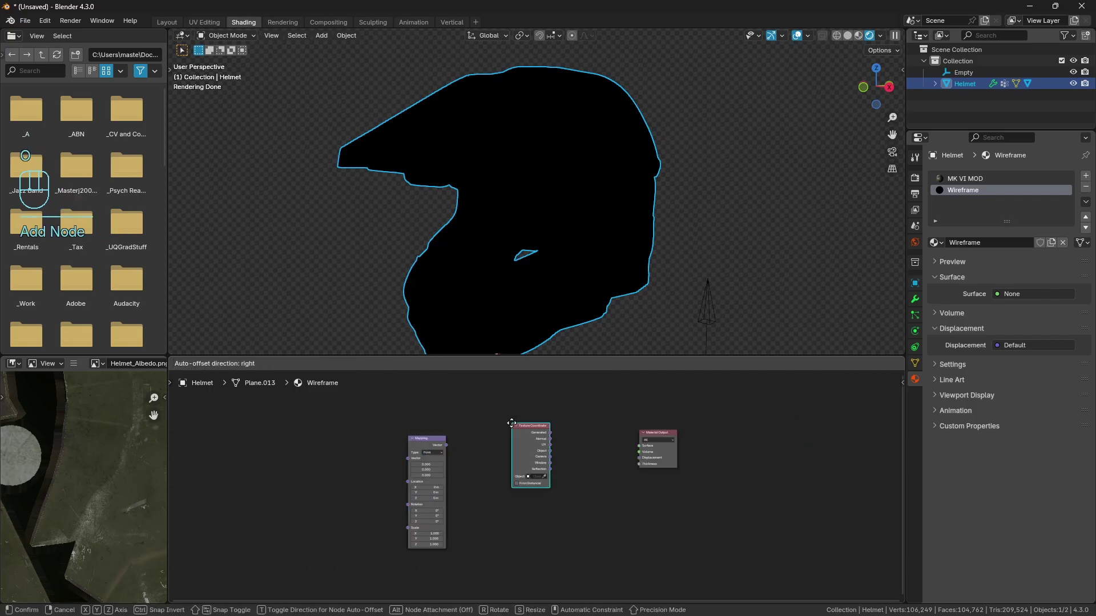
left_click(333, 452)
scroll(355, 463, "up", 3)
middle_click_drag(361, 464, 364, 464)
scroll(364, 465, "up", 1)
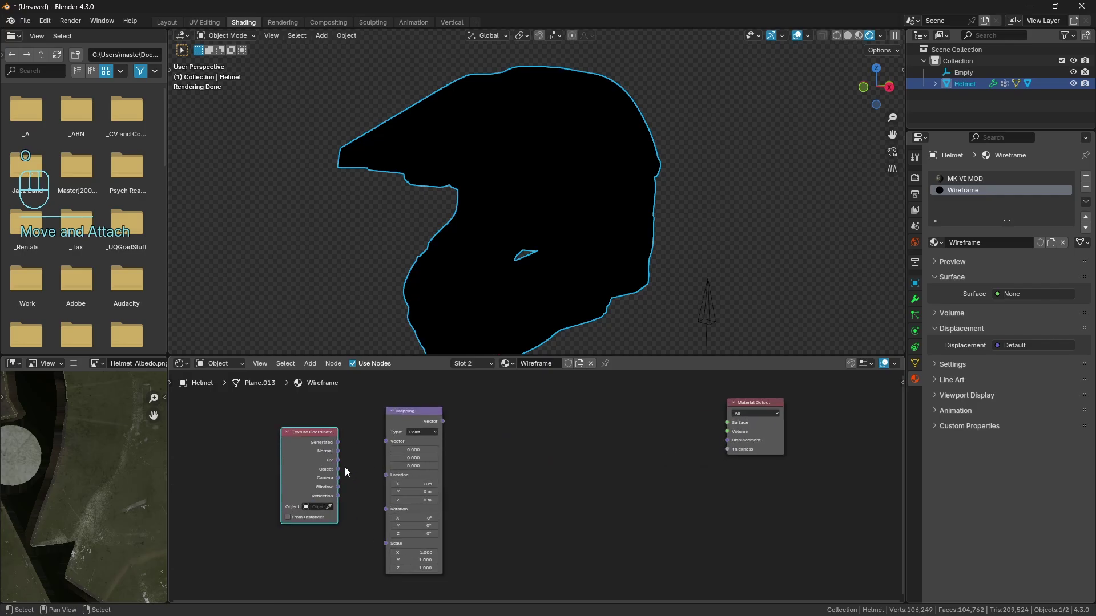
left_click_drag(338, 469, 385, 441)
Add a Separate XYZ node after the Mapping node and feed it the Mapping Vector output.
middle_click_drag(514, 419, 496, 437)
key("shift+a")
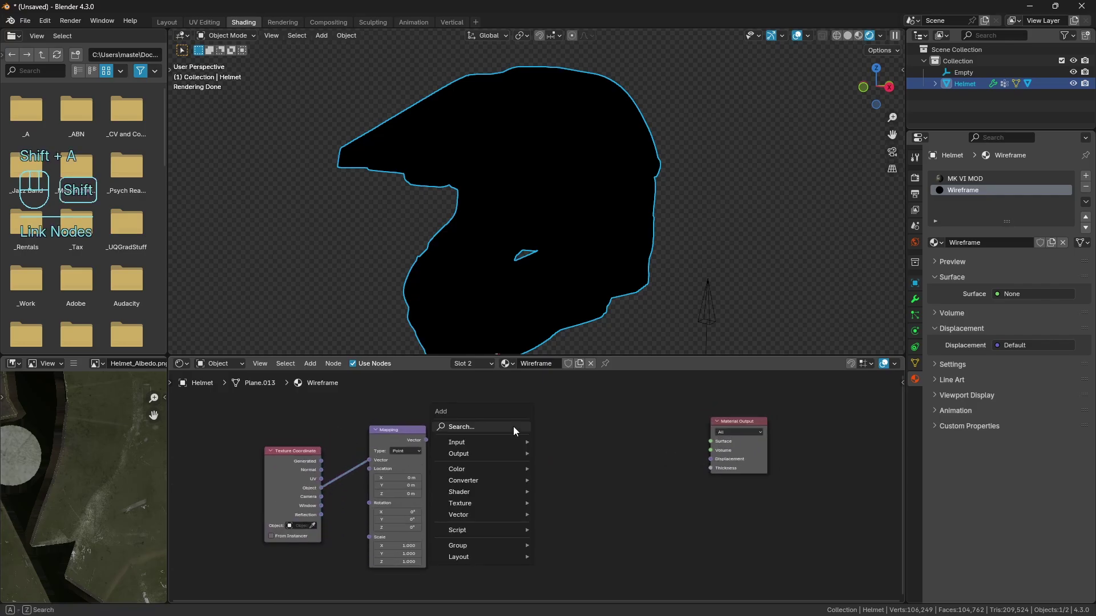
left_click(513, 427)
type("sep")
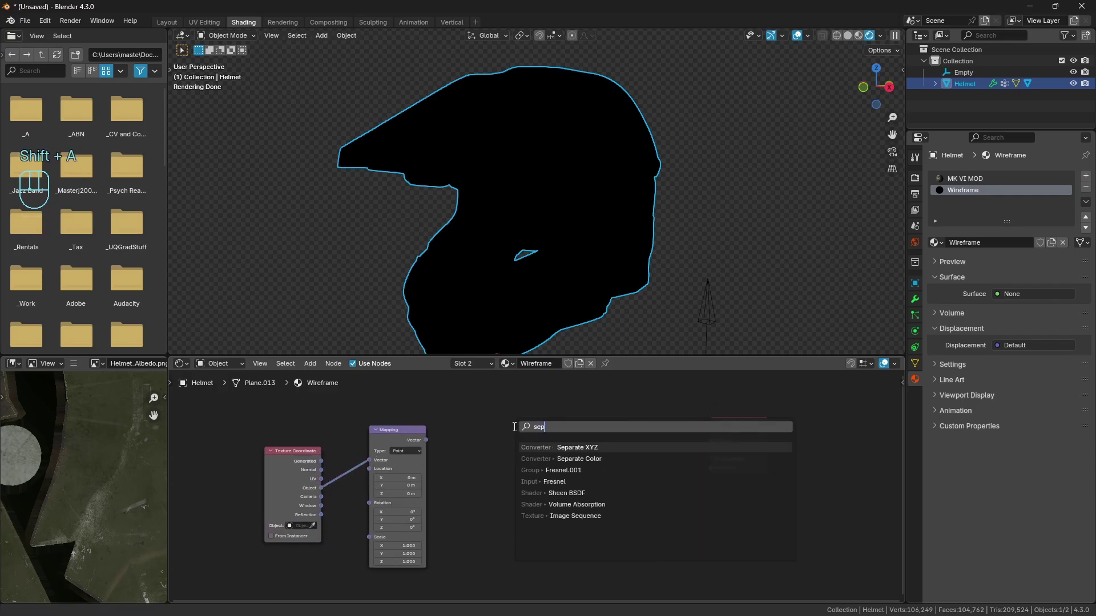
key("Return")
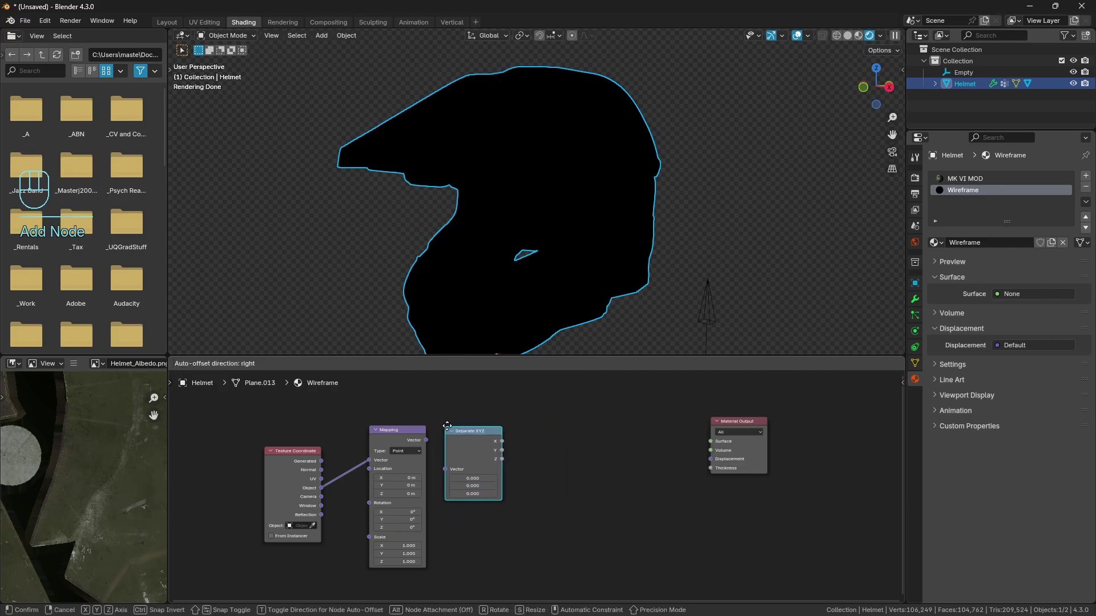
left_click(454, 422)
left_click_drag(426, 441, 455, 463)
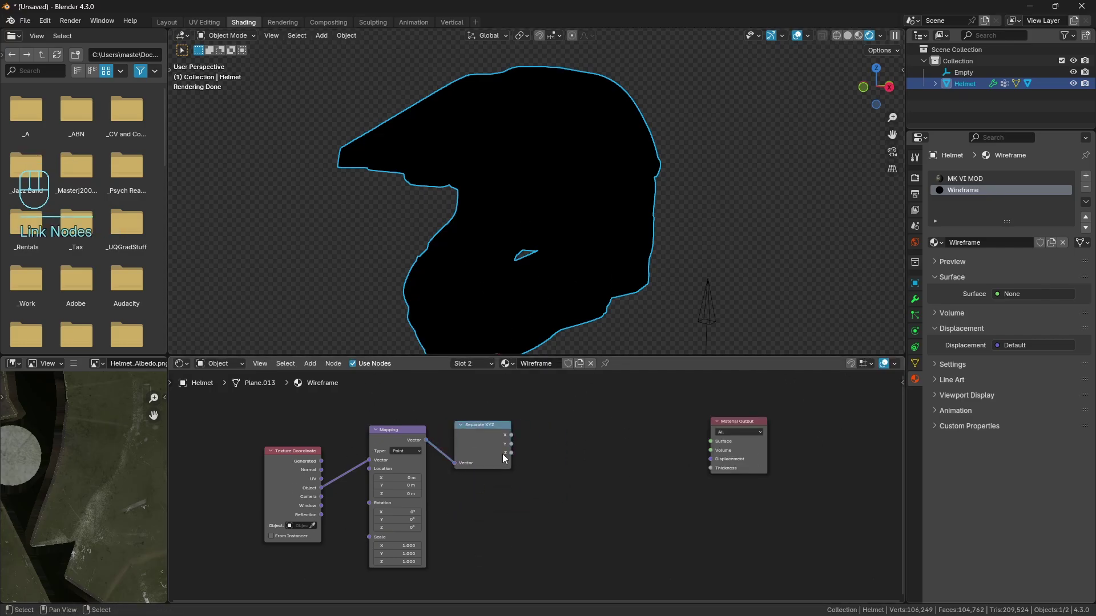
Add a Color Ramp node and connect the Z output of Separate XYZ to its Fac input.
middle_click_drag(504, 459, 451, 475)
key("shift+a")
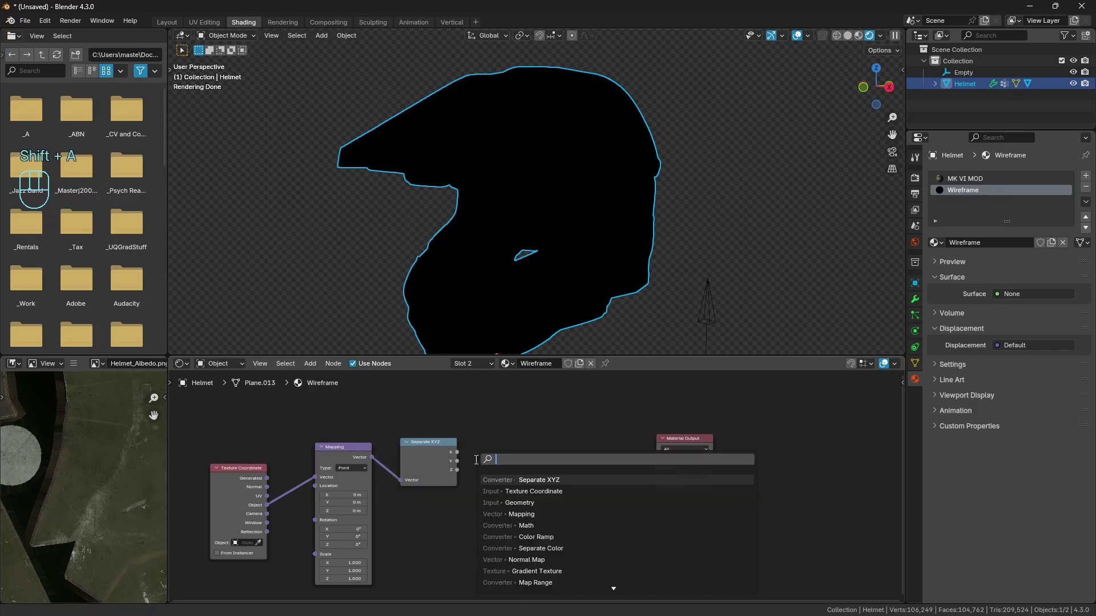
type("col")
key("Down")
key("Return")
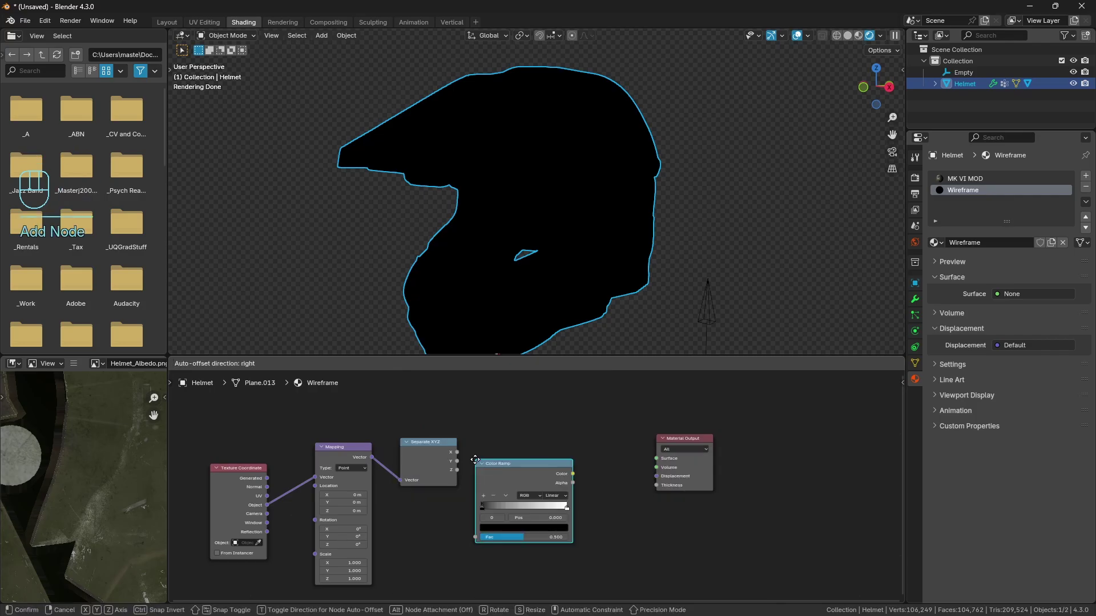
left_click(458, 449)
left_click_drag(456, 470, 466, 440)
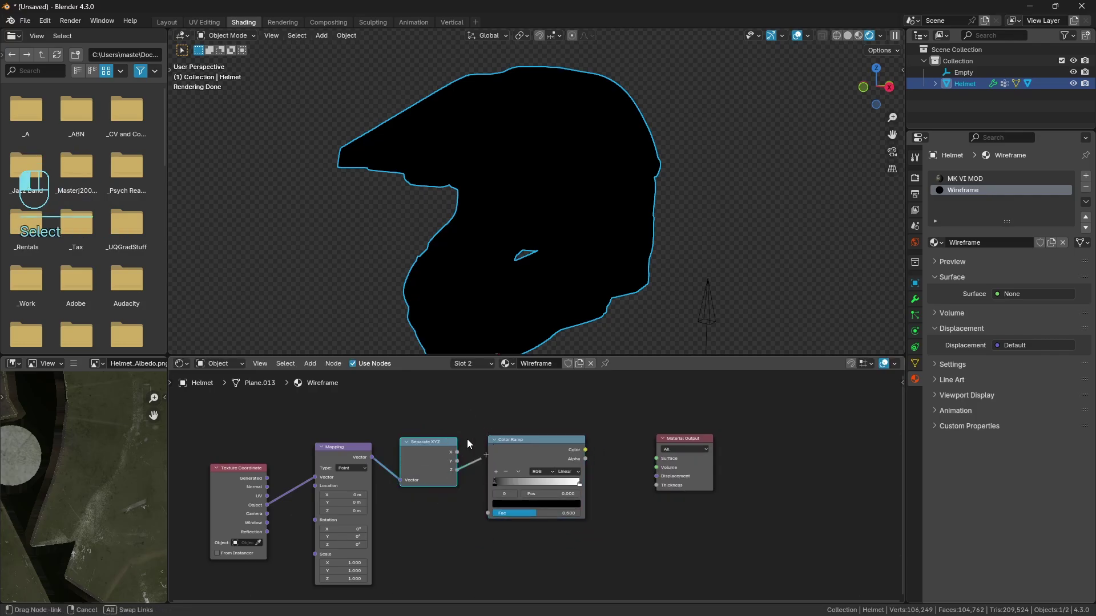
left_click_drag(423, 497, 488, 512)
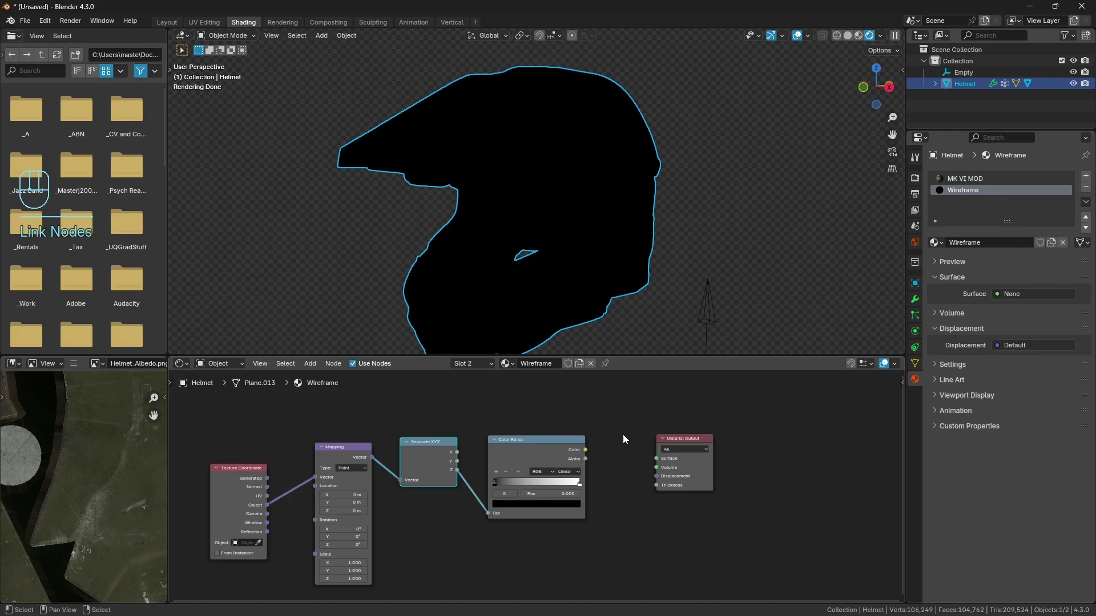
Add an Emission shader coloured by the Color Ramp and connect it to the Material Output's Surface.
key("shift+a")
type("emi")
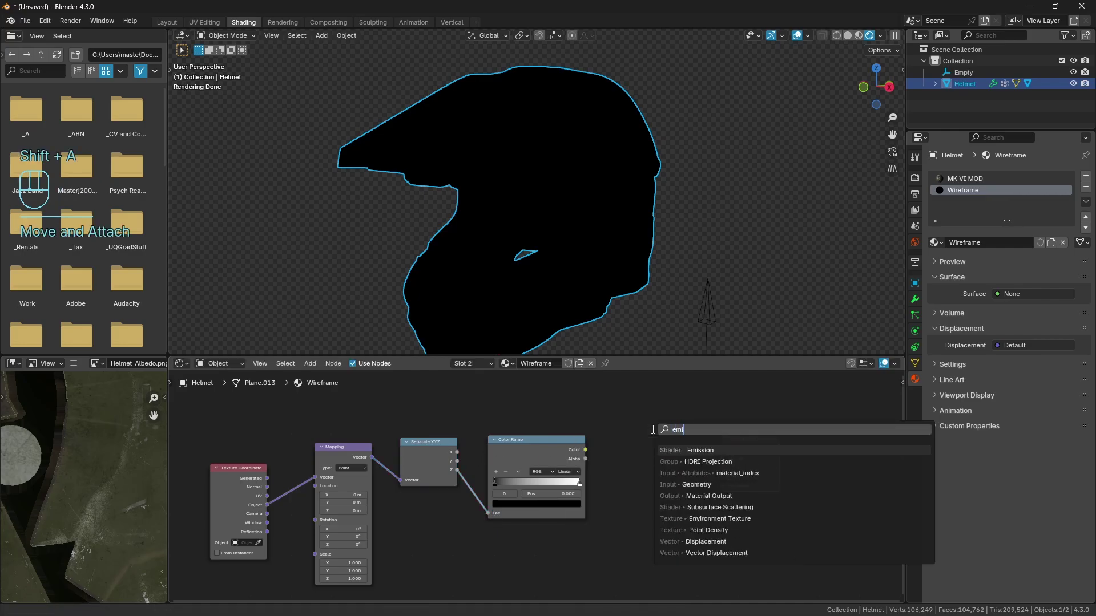
key("Return")
left_click(623, 448)
left_click_drag(585, 450, 722, 459)
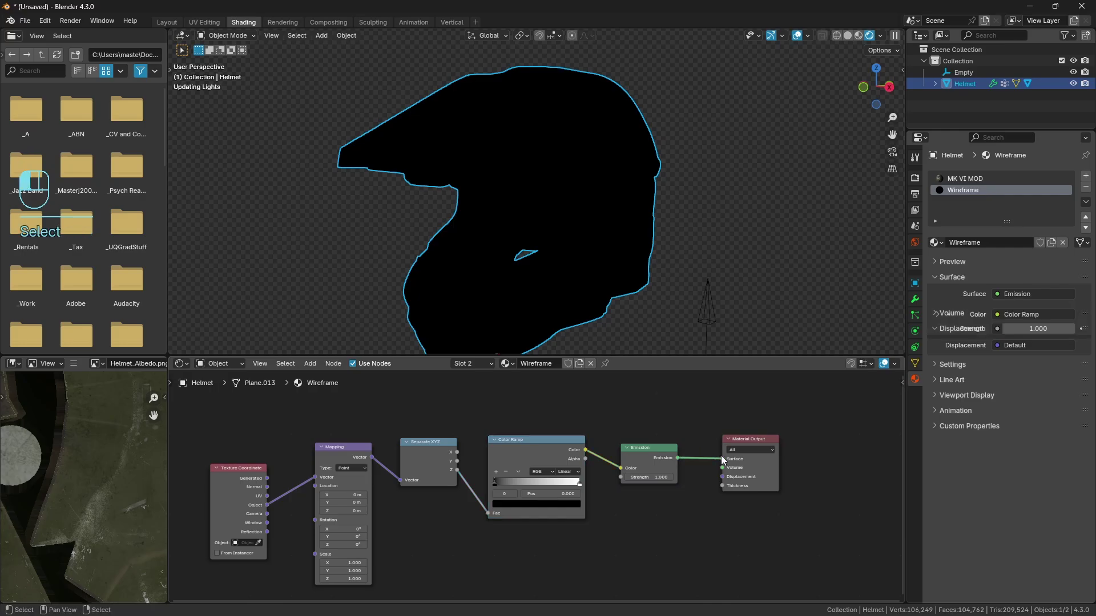
Set the position of the Color Ramp's white stop to 0.5.
scroll(576, 485, "up", 2)
left_click(594, 484)
left_click(572, 496)
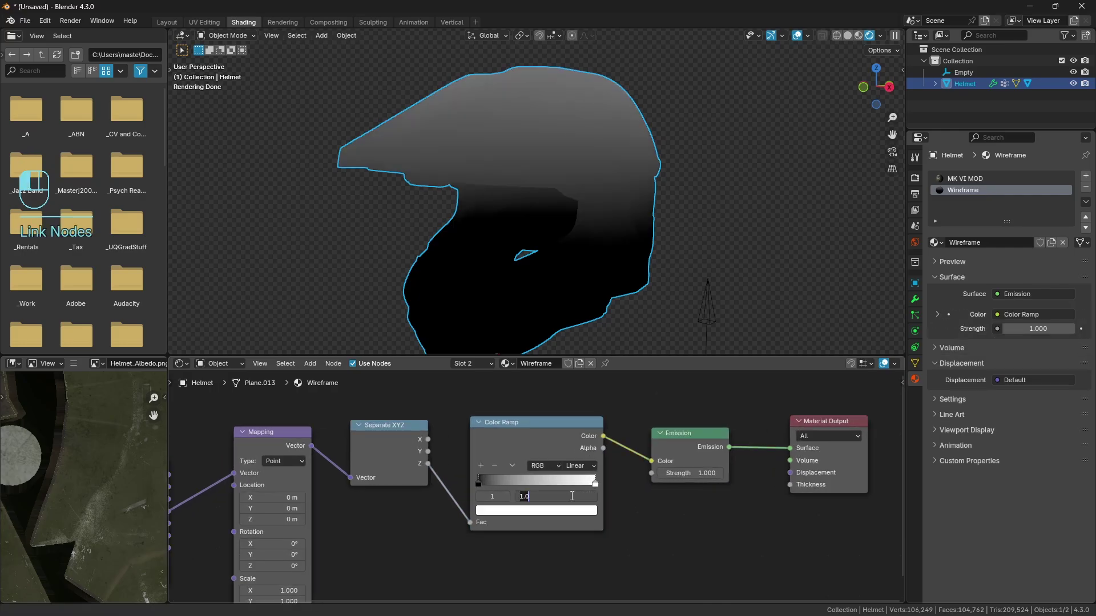
type("0.5")
key("Return")
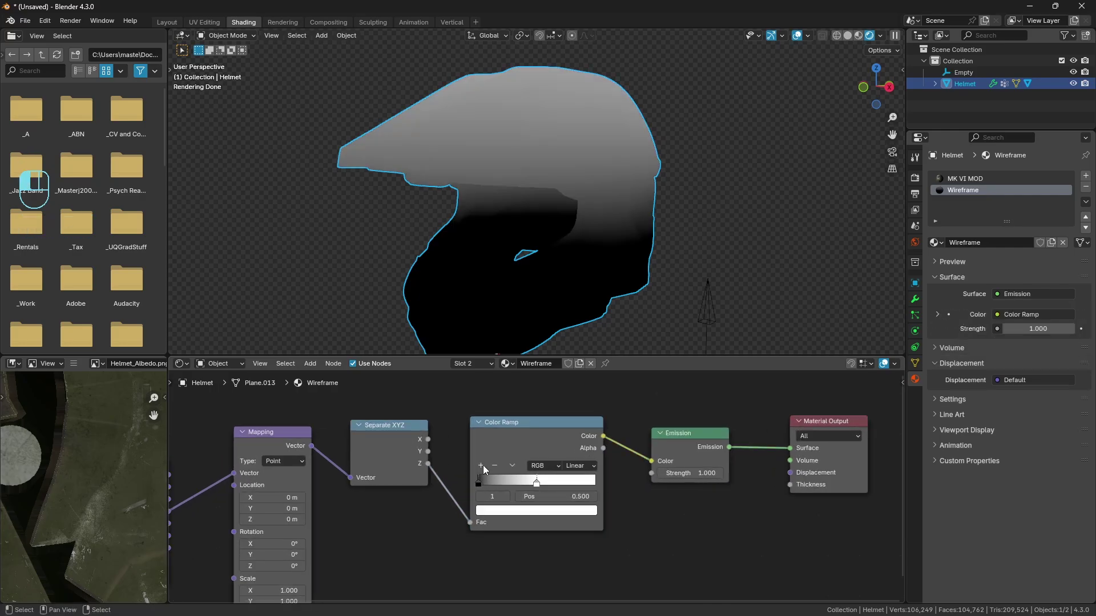
Add a third Color Ramp stop, place it at position 1.000 and make it black.
left_click(482, 467)
left_click_drag(506, 484, 595, 484)
left_click(580, 511)
left_click(578, 415)
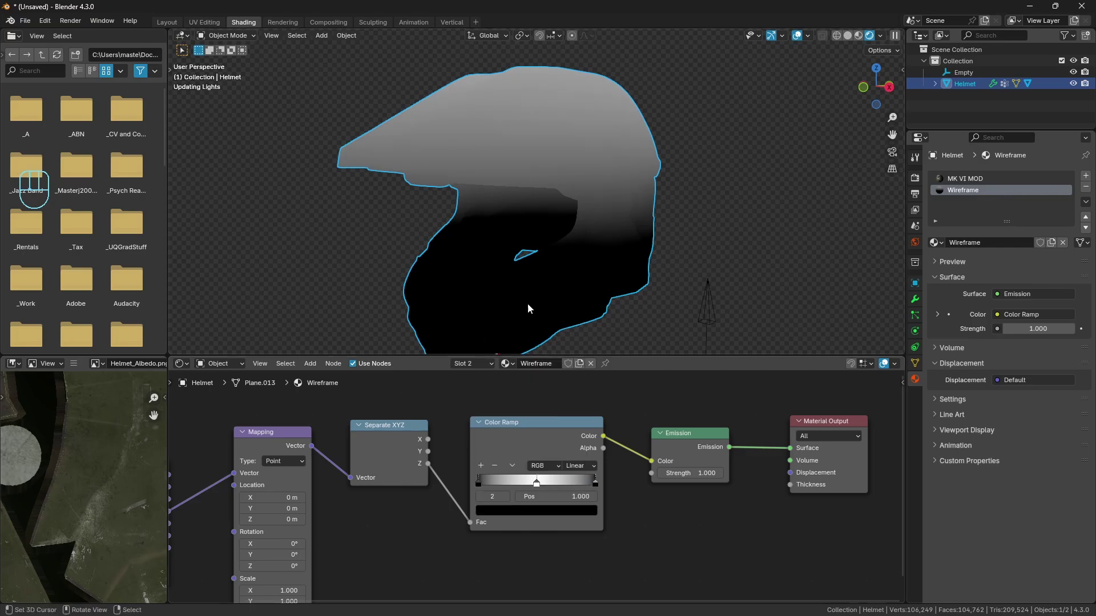
Set the arrow empty as the Texture Coordinate node's reference object.
scroll(577, 251, "down", 4)
middle_click_drag(378, 426, 478, 405)
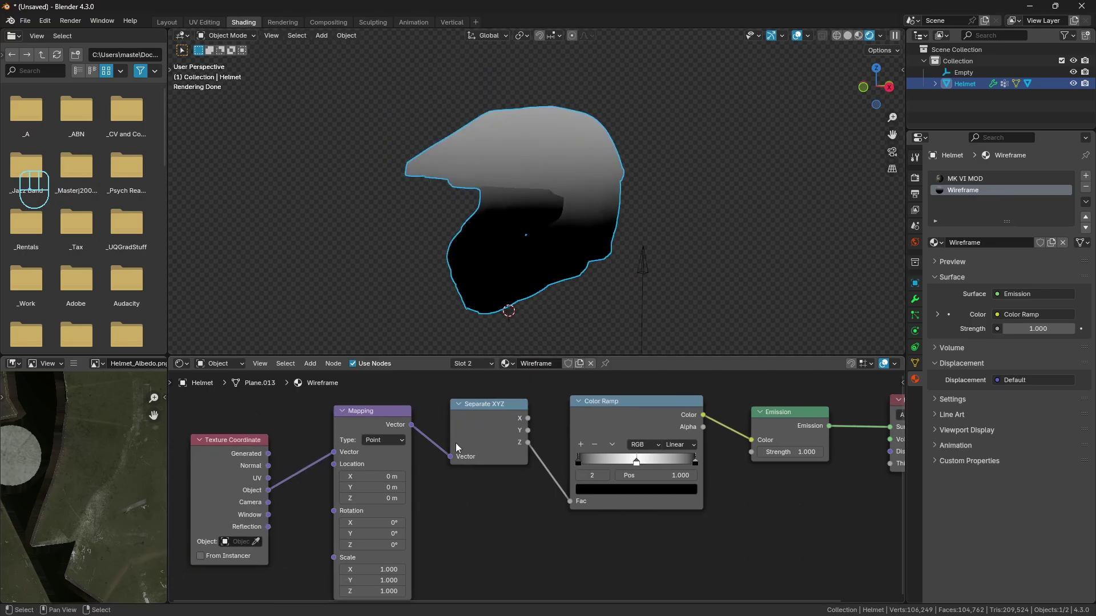
scroll(455, 443, "down", 2)
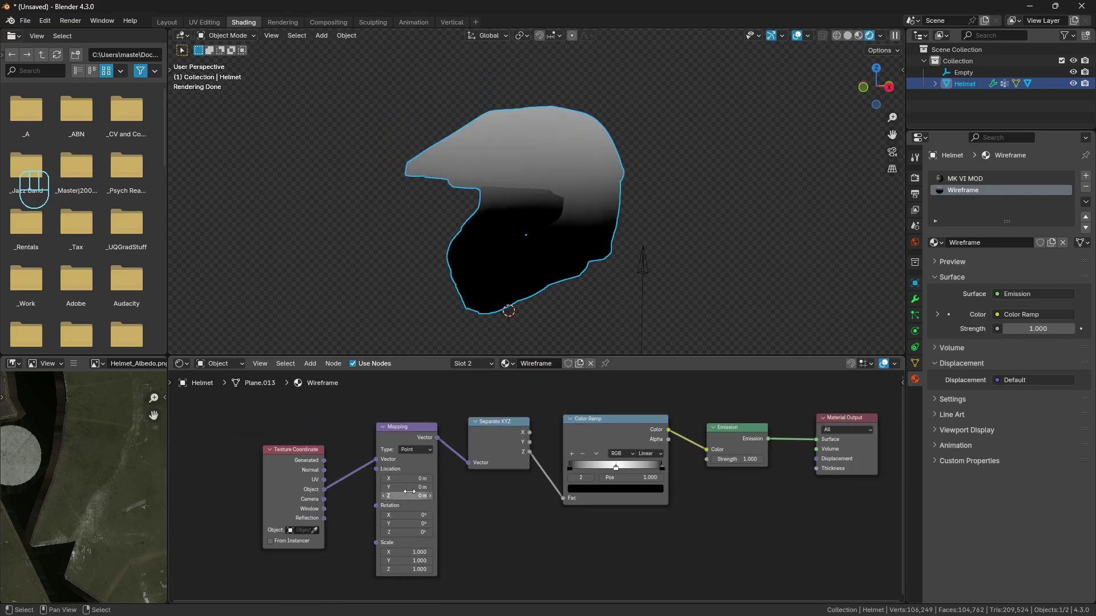
left_click(315, 532)
left_click(642, 264)
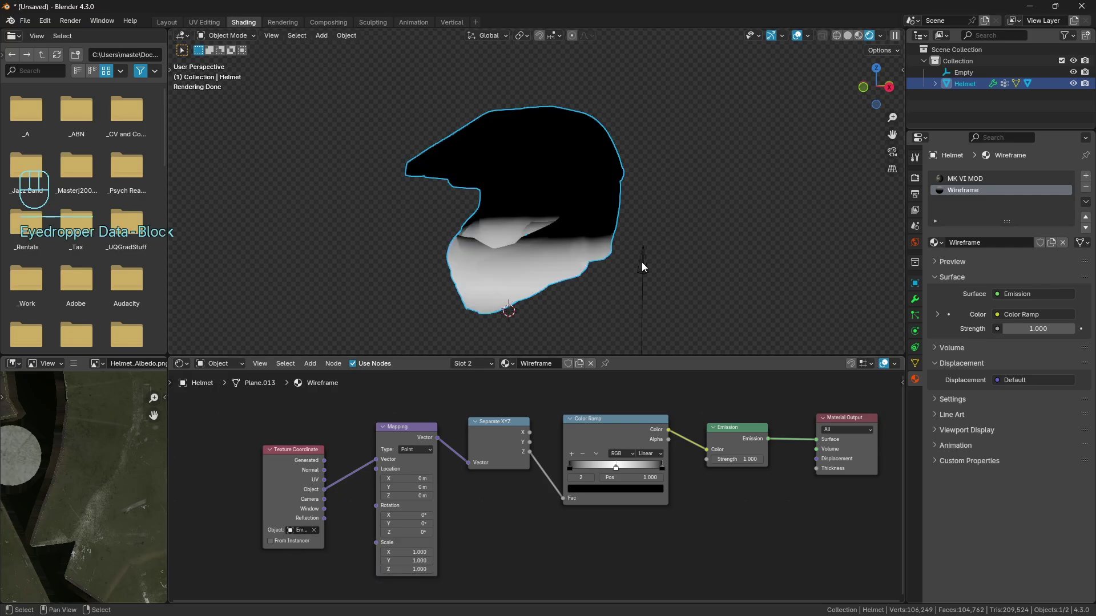
Move the arrow empty up along the global Z axis and scale it down along Z.
left_click(642, 262)
scroll(653, 270, "down", 2)
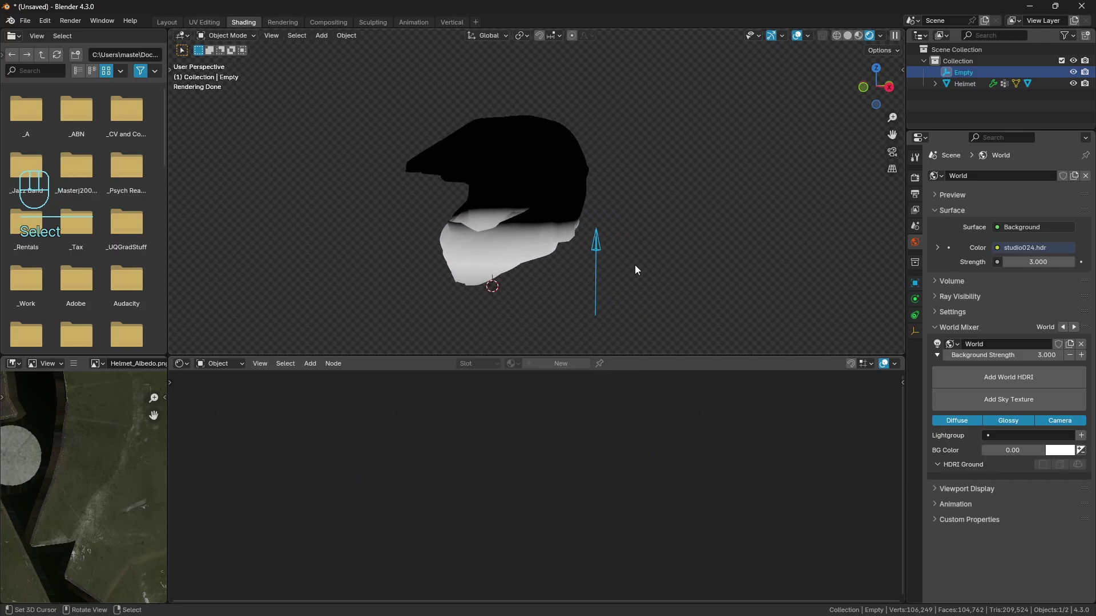
key("g")
key("z")
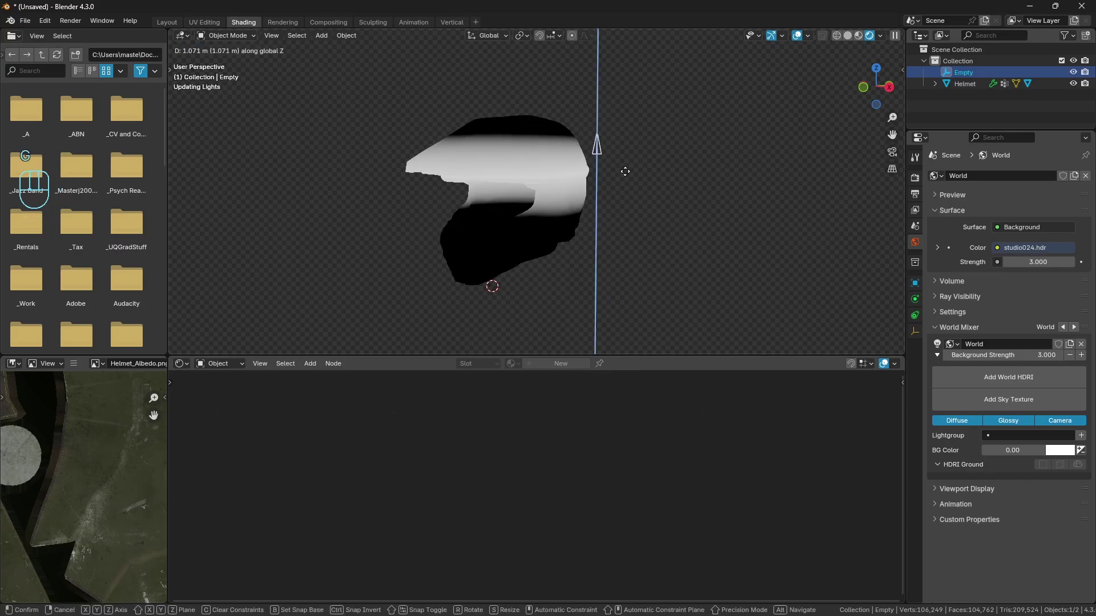
left_click(626, 197)
key("s")
key("z")
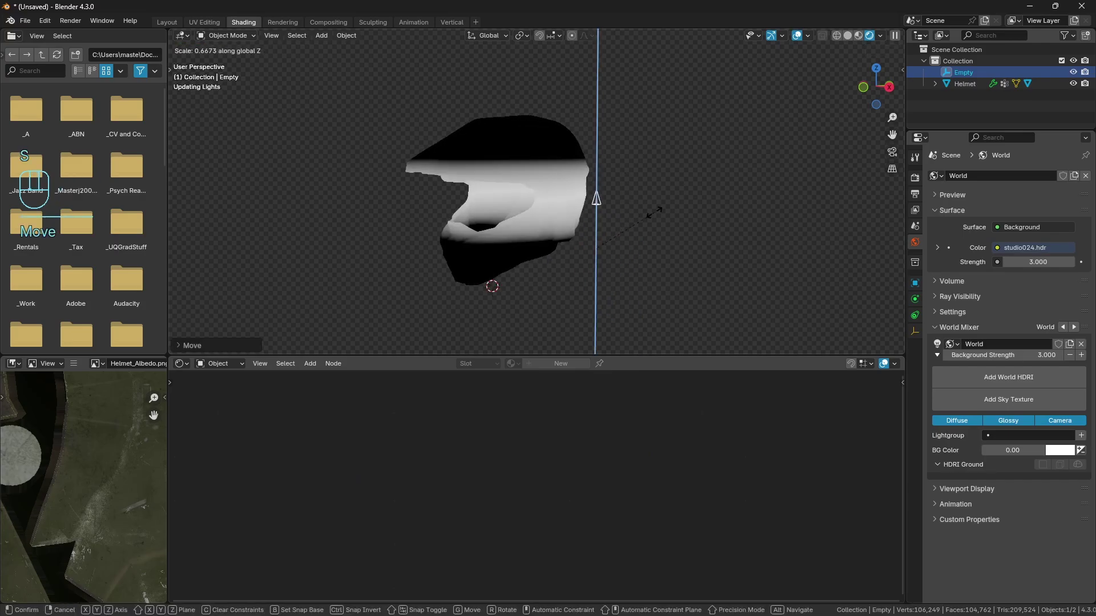
left_click(662, 222)
Tilt the arrow empty with a free trackball rotation and try sliding it along its local Z axis.
key("r")
key("r")
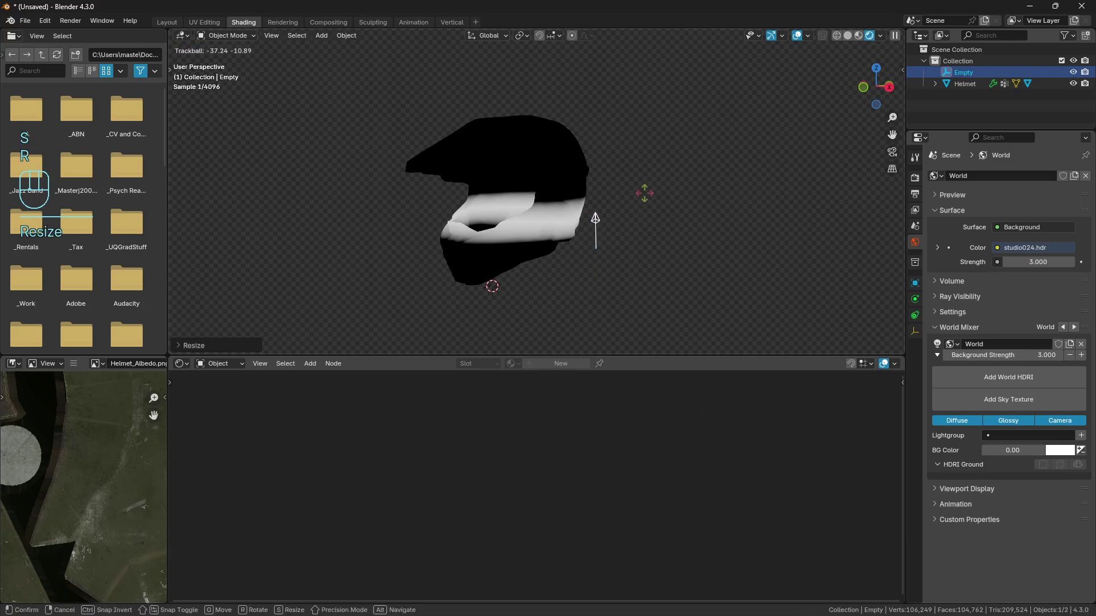
left_click(618, 231)
middle_click_drag(618, 231, 720, 229)
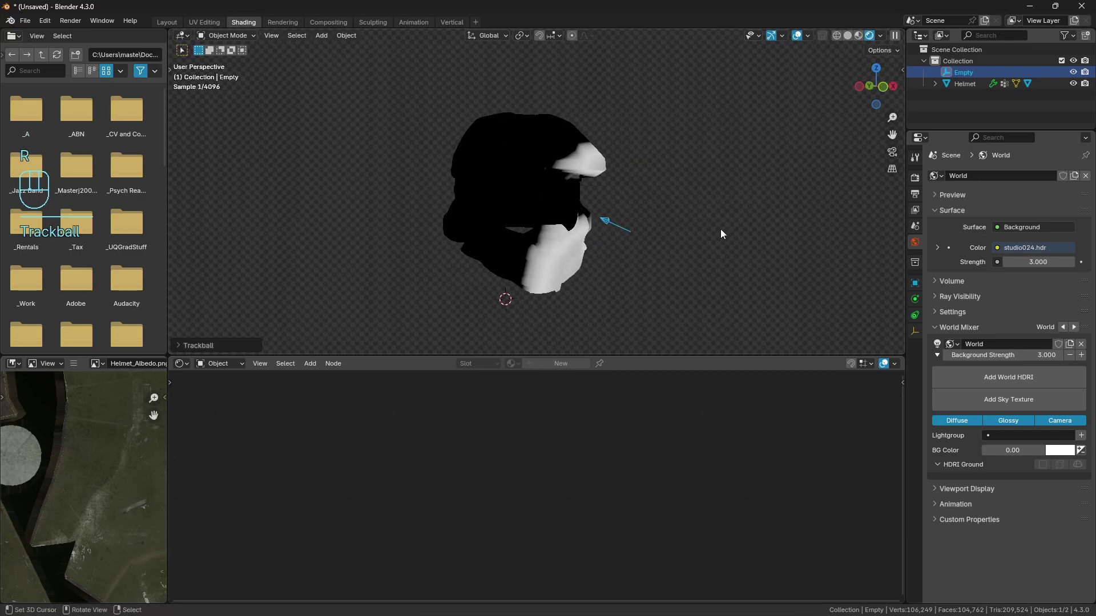
key("g")
key("z")
key("z")
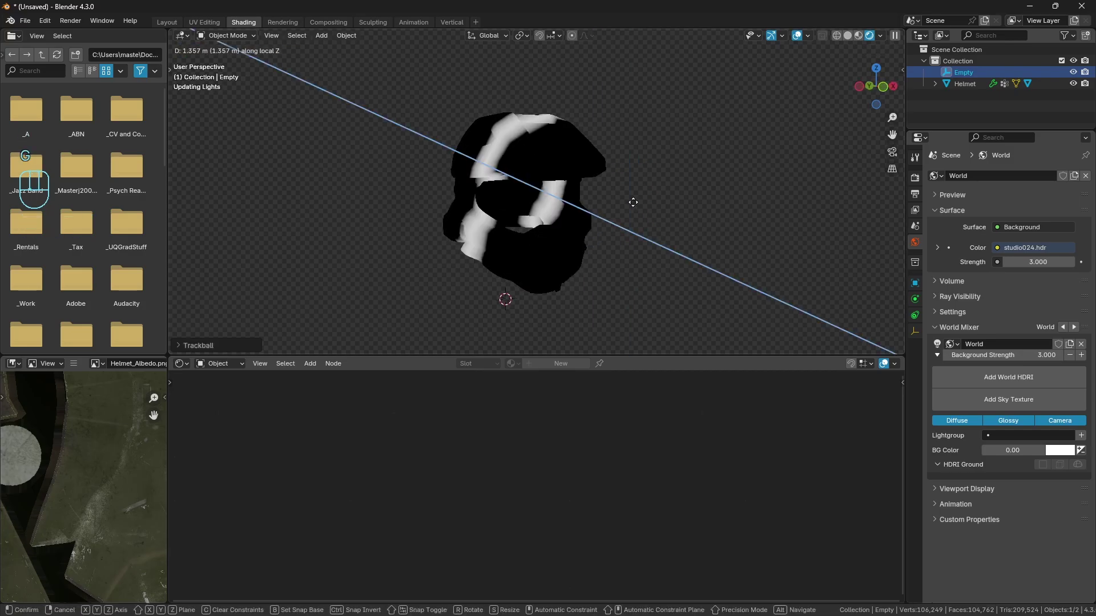
right_click(646, 208)
Clear the arrow empty's rotation, scale and location, and move it along the X axis to stand beside the helmet.
key("alt+r")
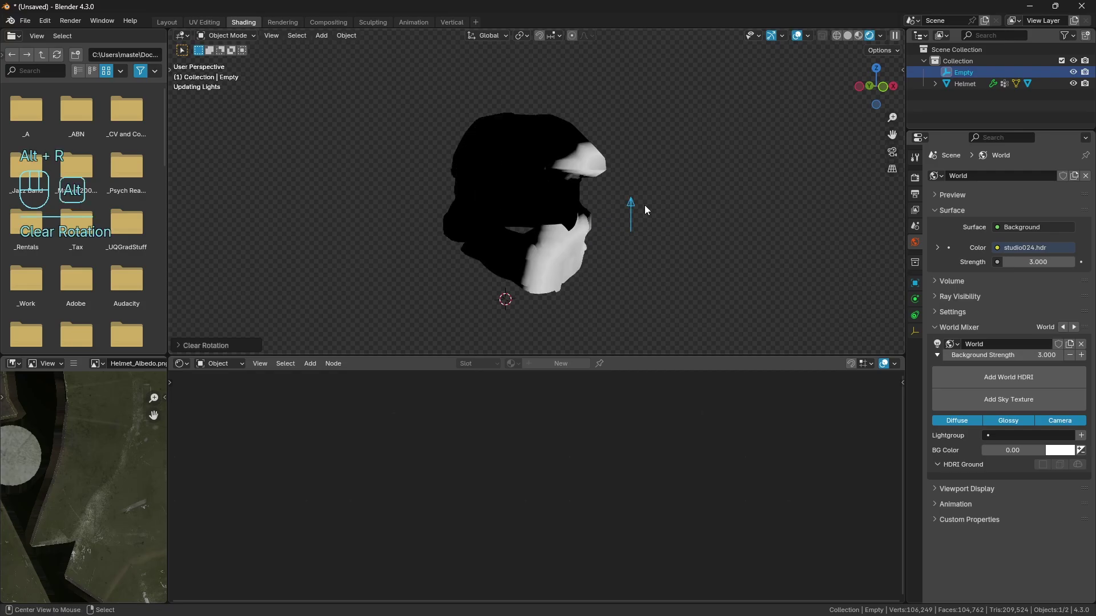
key("alt+s")
key("alt+g")
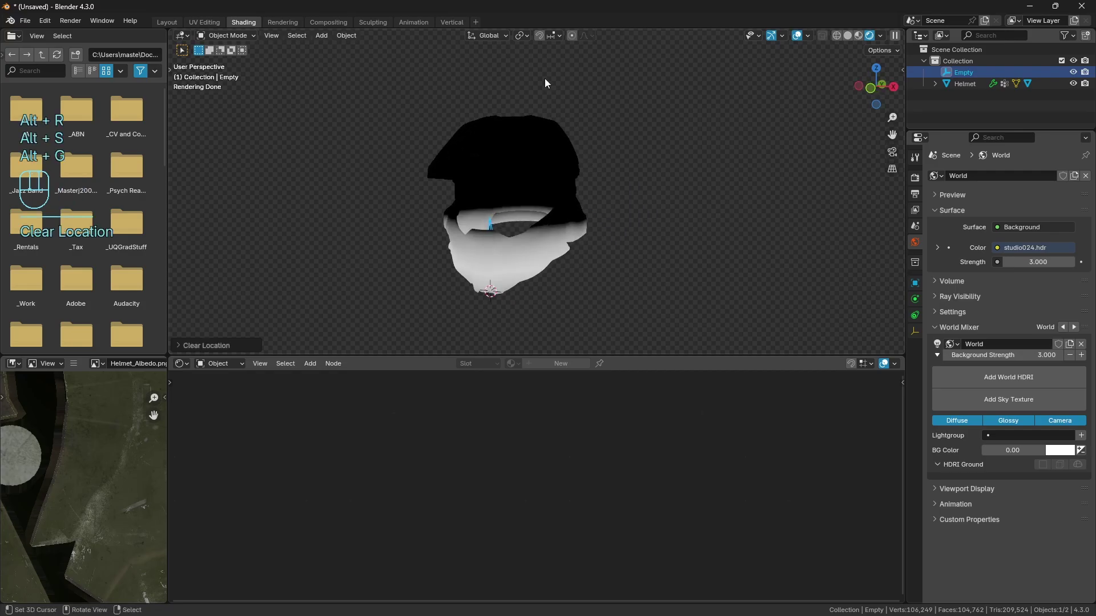
key("g")
key("x")
left_click(716, 291)
middle_click_drag(685, 280, 659, 276)
Make room in the helmet's Wireframe node tree and insert a Mix Color node between the Color Ramp and Emission.
right_click(561, 240)
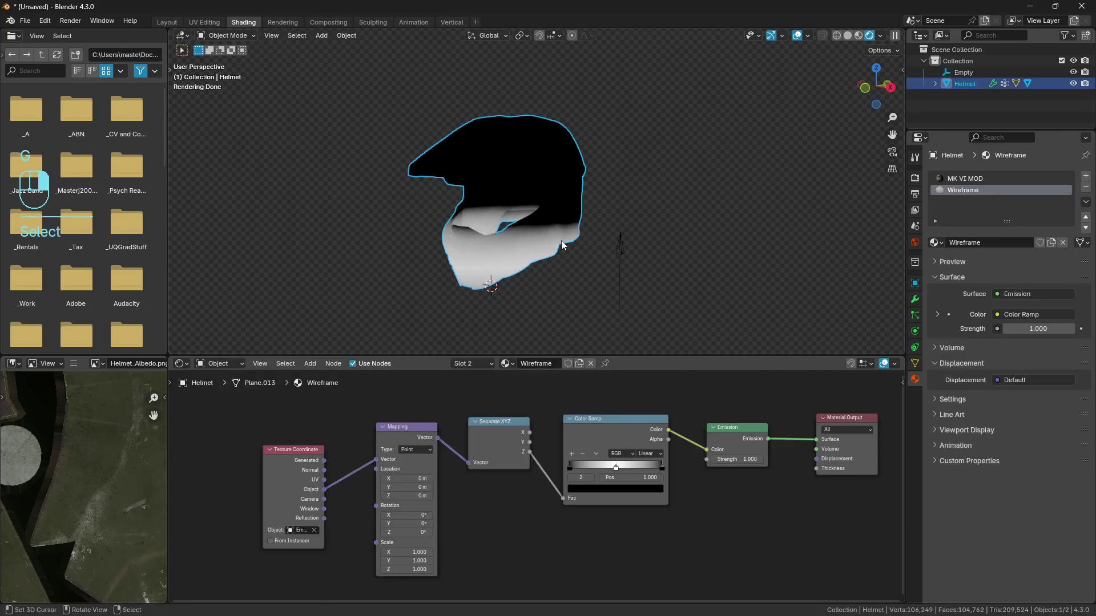
middle_click_drag(805, 473, 689, 460)
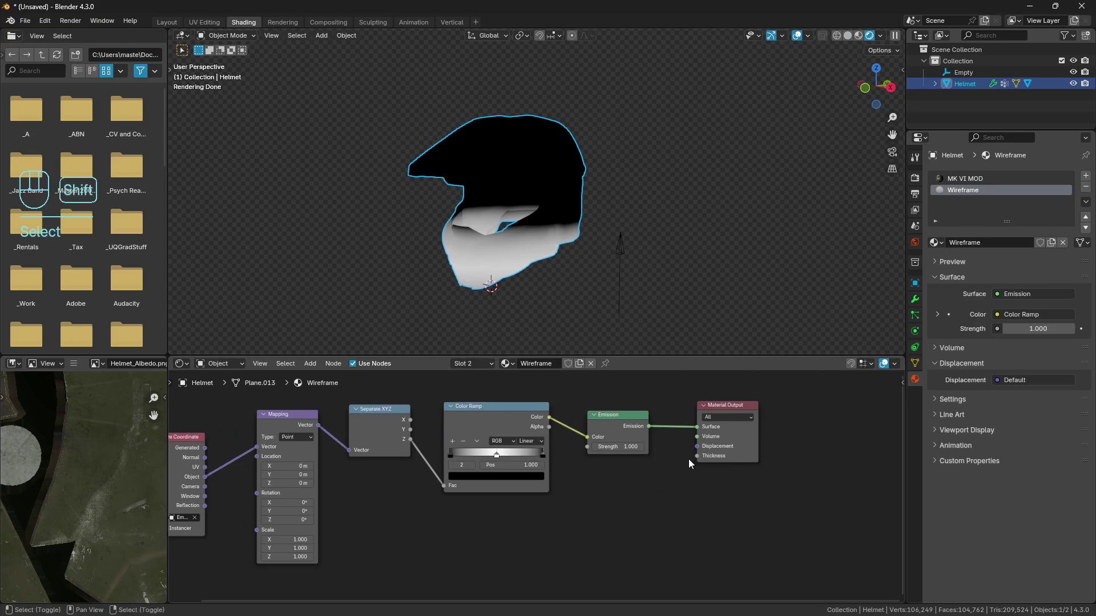
middle_click_drag(583, 434, 630, 444)
left_click_drag(221, 395, 558, 502)
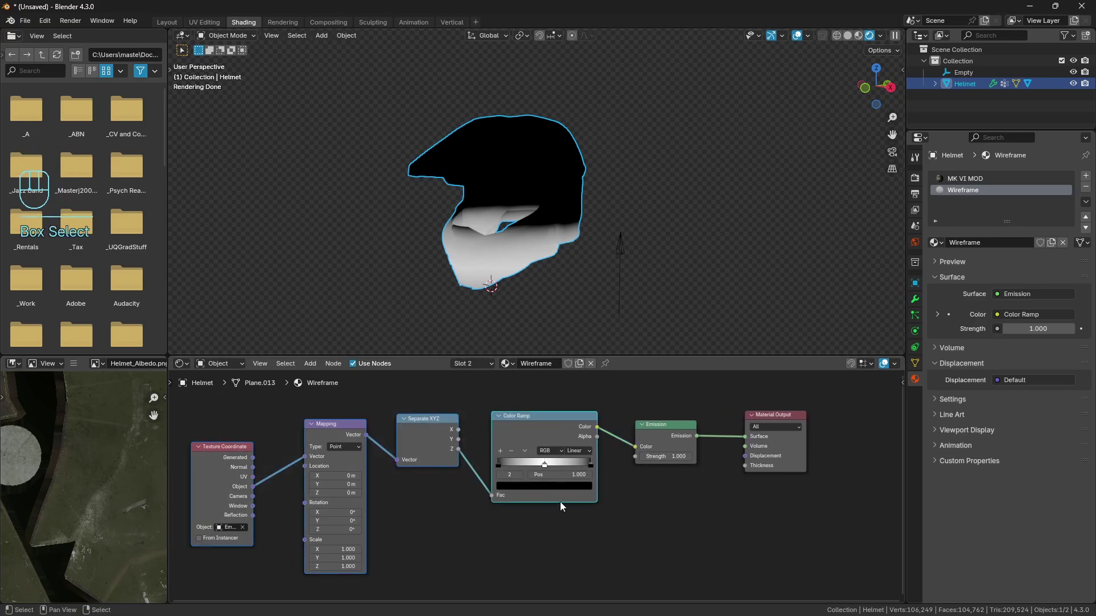
left_click_drag(550, 436, 461, 431)
left_click(601, 407)
key("shift+a")
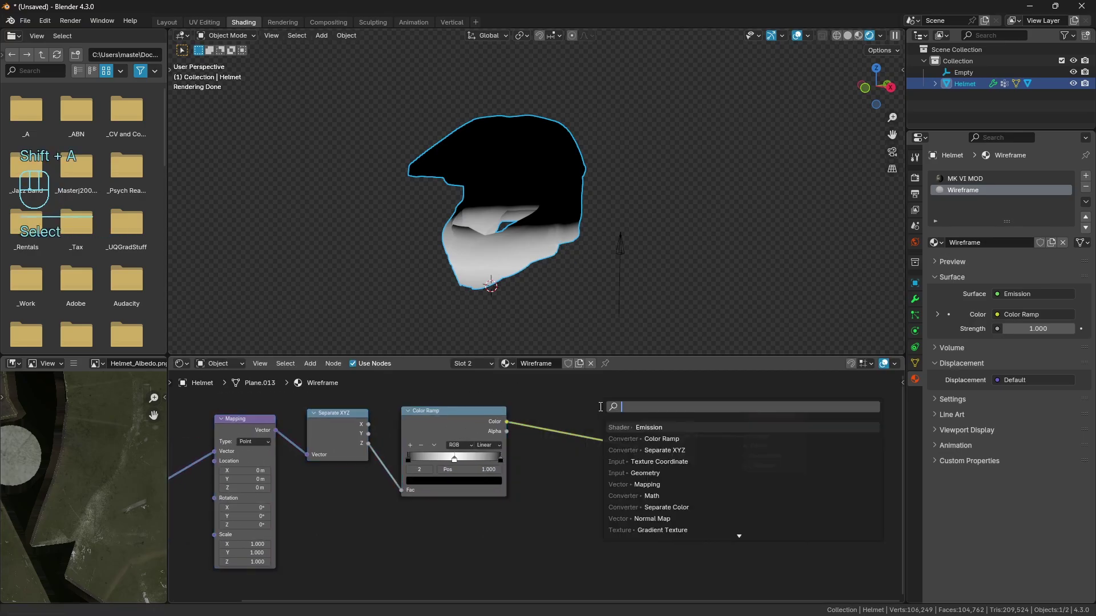
type("mix")
key("Return")
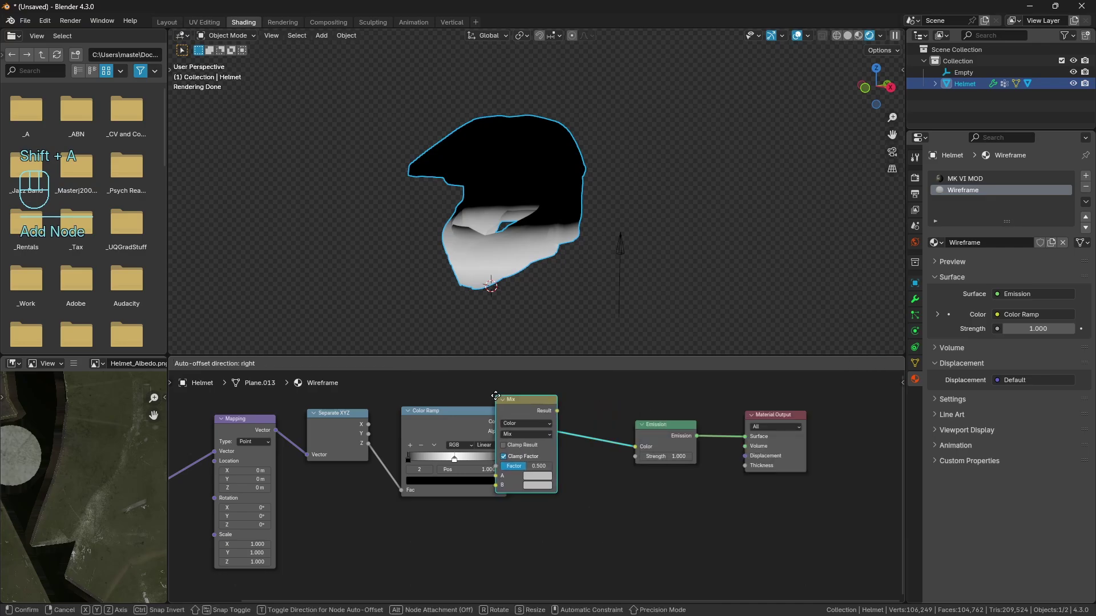
left_click(495, 395)
Set the Mix node's blending mode to Multiply, its factor to 1.000 and its B colour to orange-red.
left_click(552, 434)
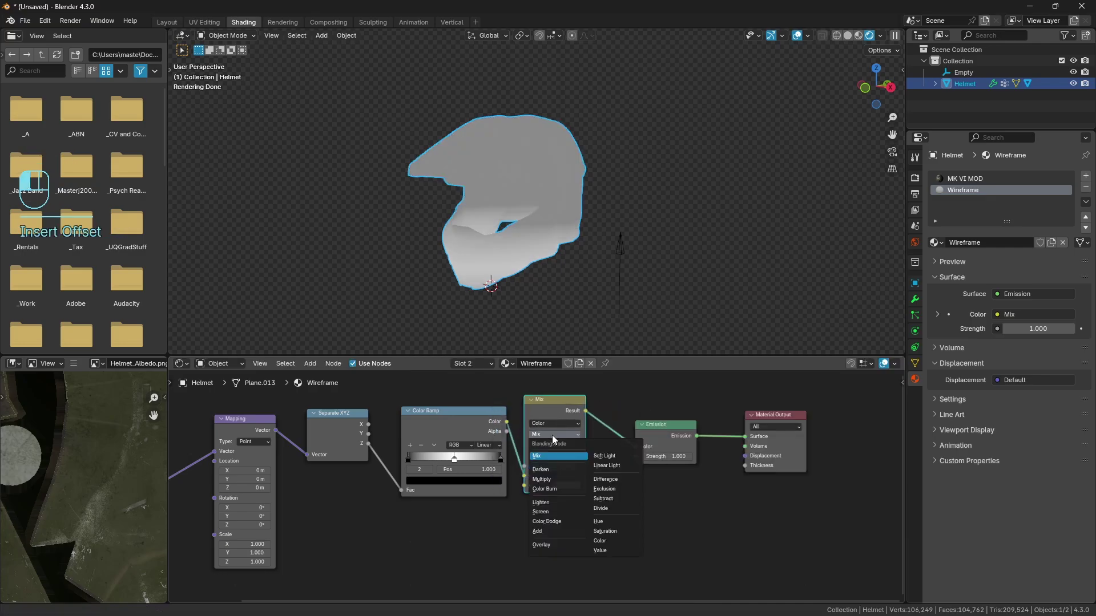
left_click(549, 477)
left_click_drag(571, 467, 582, 466)
left_click(566, 485)
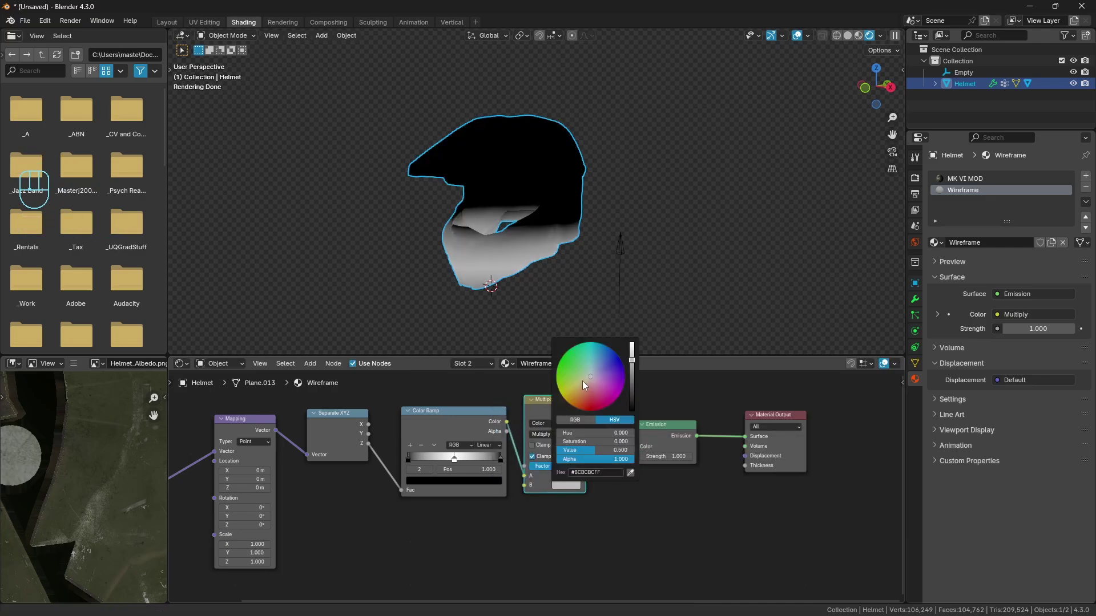
left_click(582, 381)
middle_click_drag(562, 466, 563, 477)
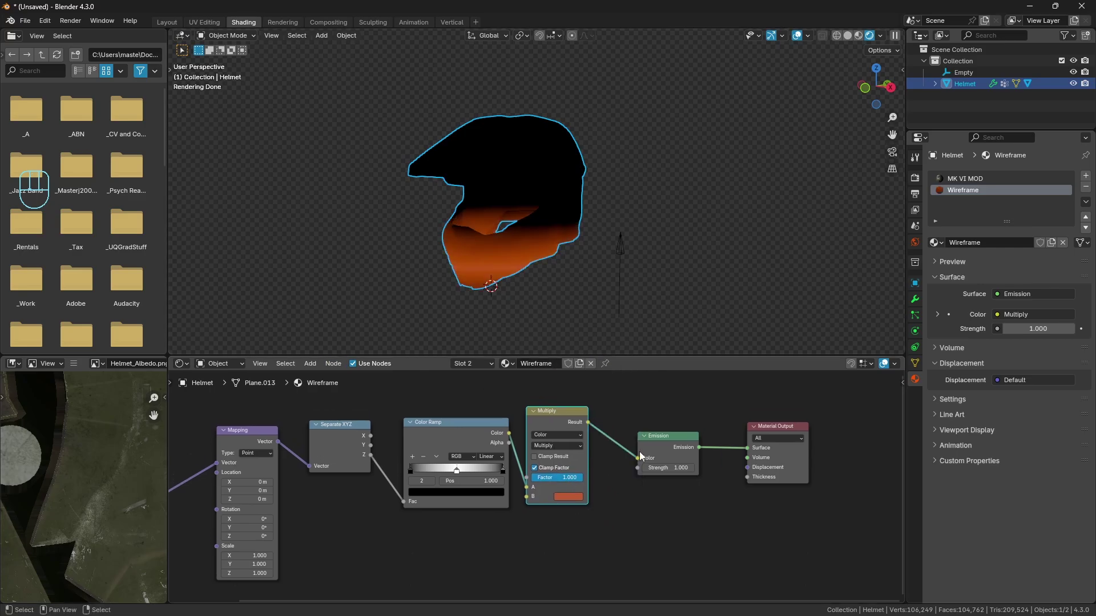
Shift the Emission node closer to the Multiply node and insert a Mix Shader between Emission and Material Output.
middle_click_drag(639, 453, 628, 472)
scroll(631, 440, "down", 1)
middle_click_drag(628, 434, 588, 440)
scroll(585, 439, "up", 2)
left_click_drag(488, 438, 500, 440)
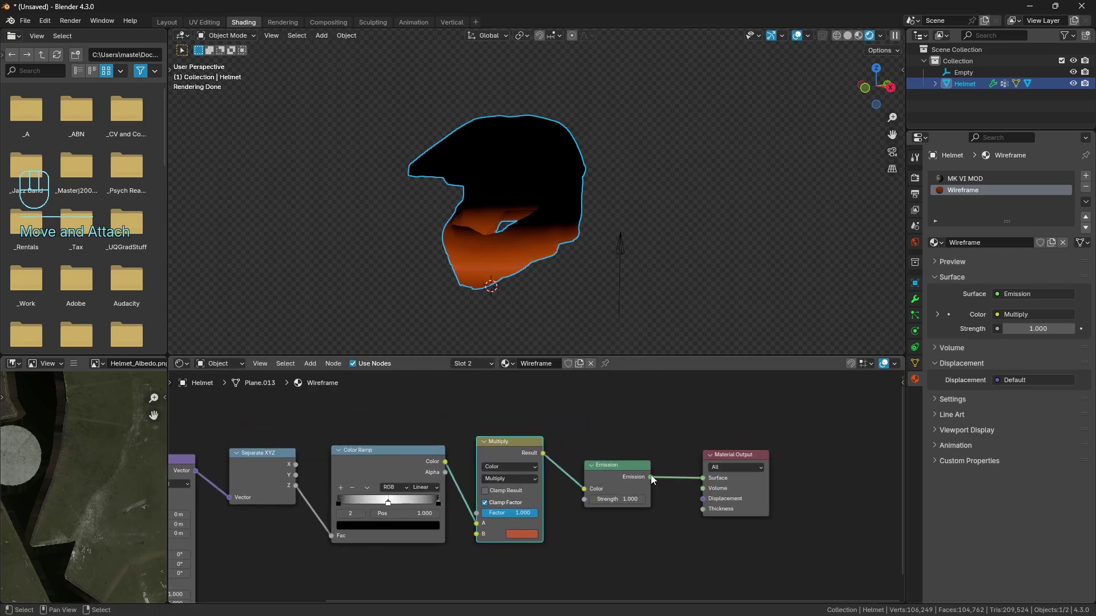
left_click_drag(627, 468, 610, 466)
key("shift+a")
left_click(646, 432)
type("mix")
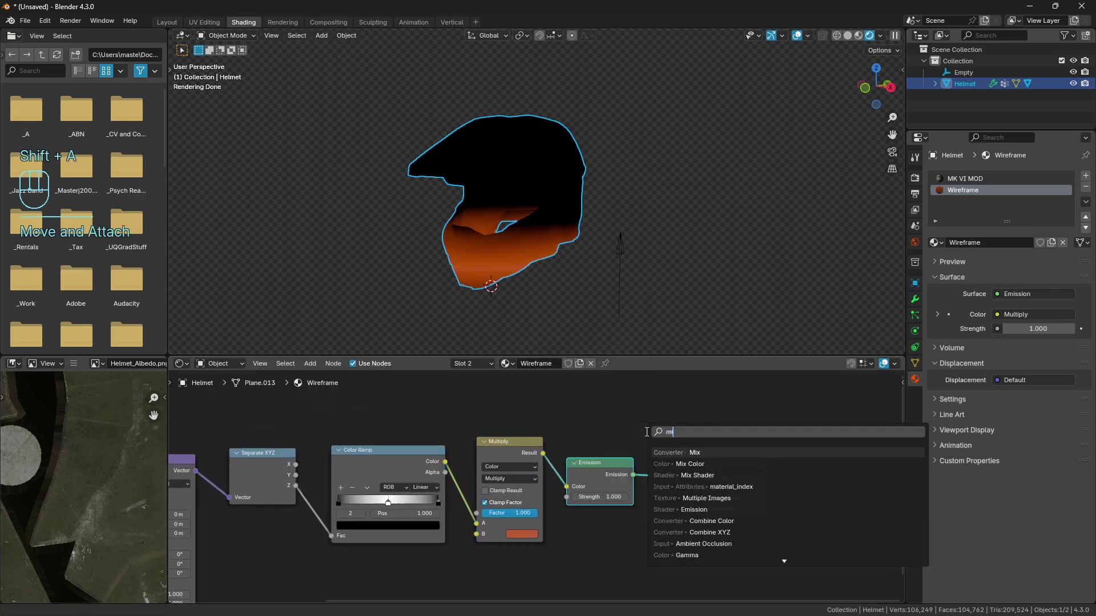
key("Down")
key("Down")
key("Return")
left_click(646, 432)
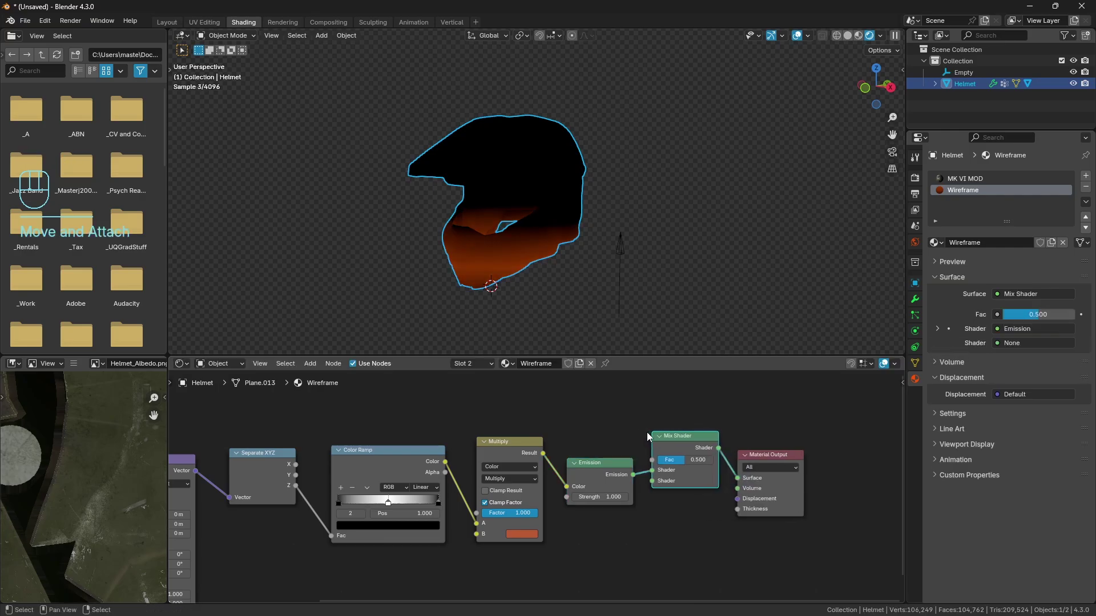
Move the Emission link to the Mix Shader's second shader input and connect a new Transparent BSDF to the first.
left_click_drag(652, 470, 651, 480)
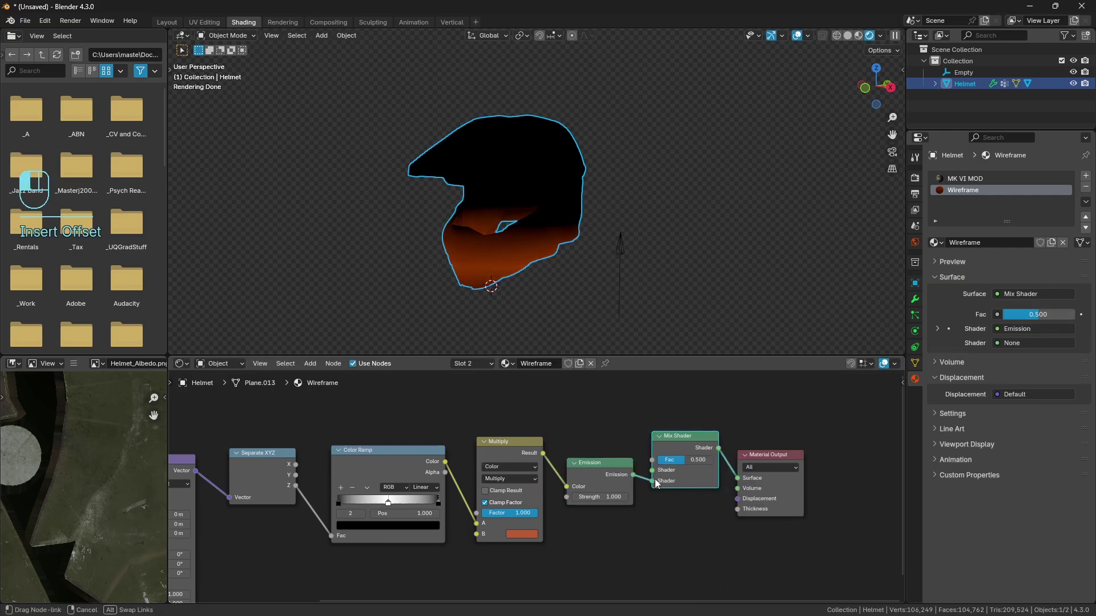
key("shift+a")
left_click(621, 475)
type("trans")
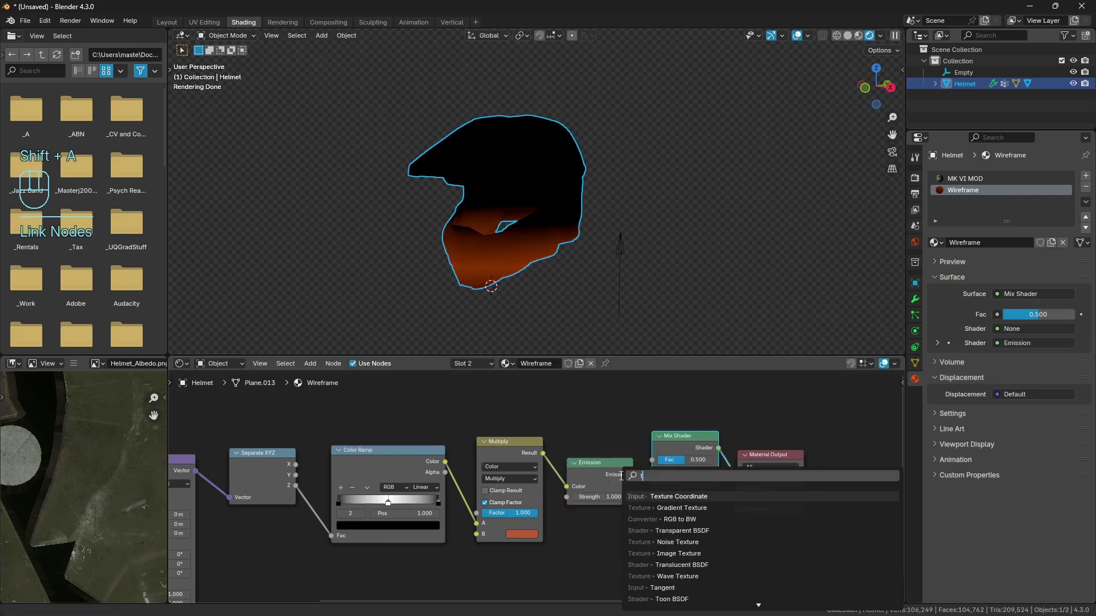
key("Return")
left_click(558, 520)
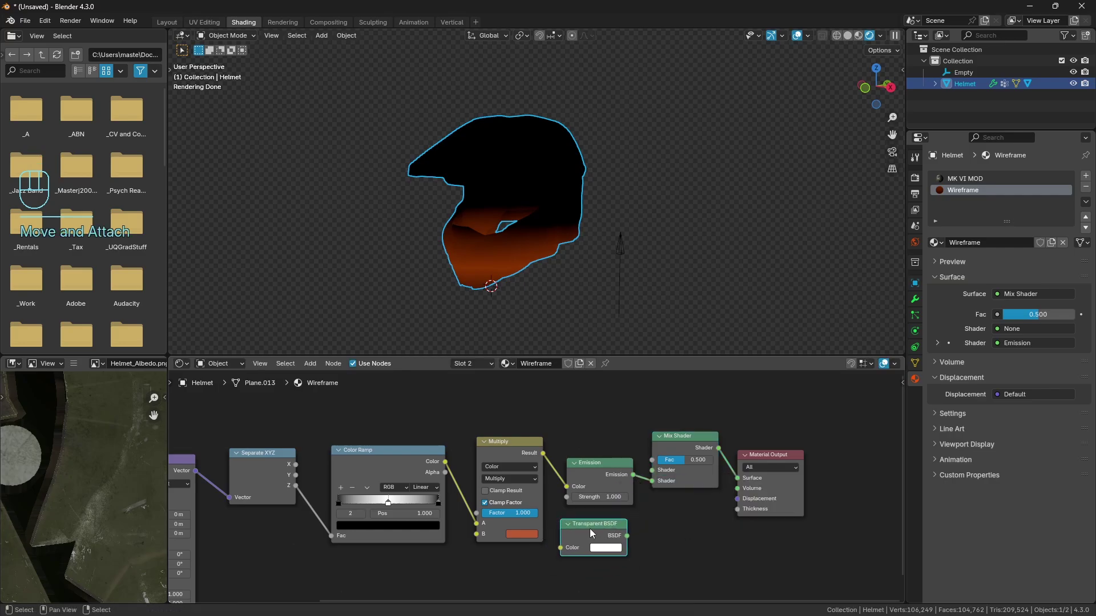
left_click_drag(627, 536, 652, 470)
Connect the Color Ramp's Color output to the Mix Shader's Fac input and deselect everything in the viewport.
left_click_drag(445, 461, 652, 460)
scroll(588, 283, "up", 2)
key("a")
key("a")
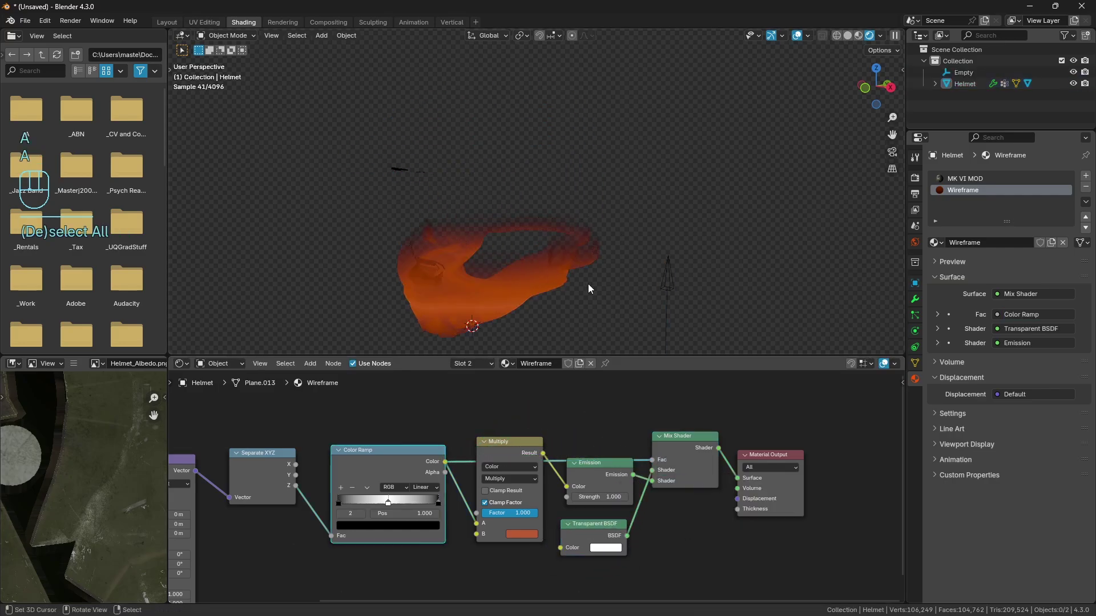
left_click(536, 263)
left_click(915, 299)
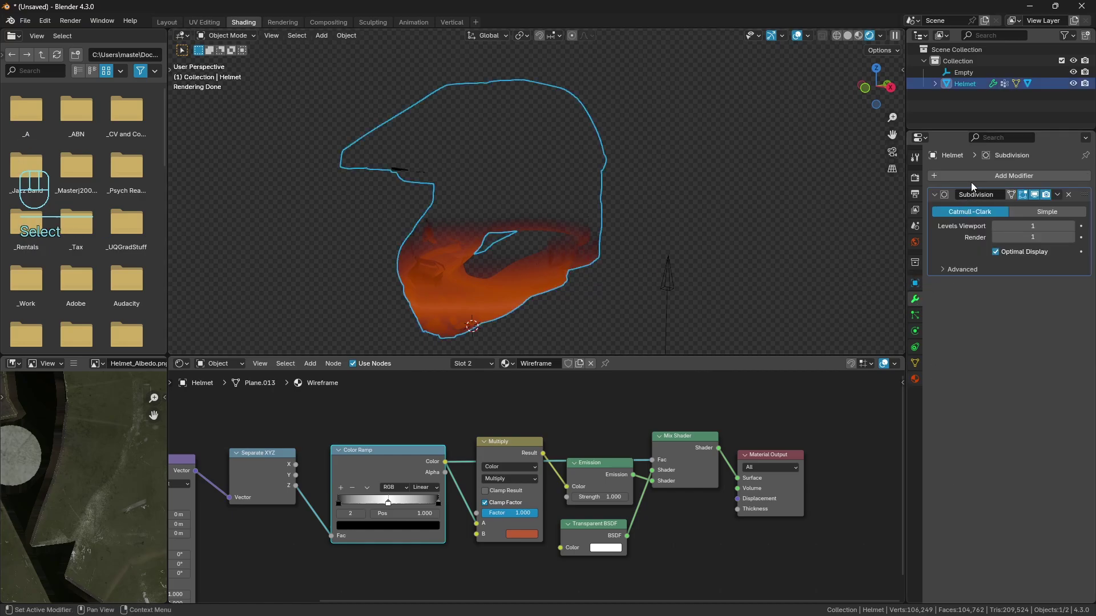
middle_click_drag(622, 202, 640, 202)
Switch to the Layout workspace, unhide all hidden objects and clear the selection.
left_click(168, 22)
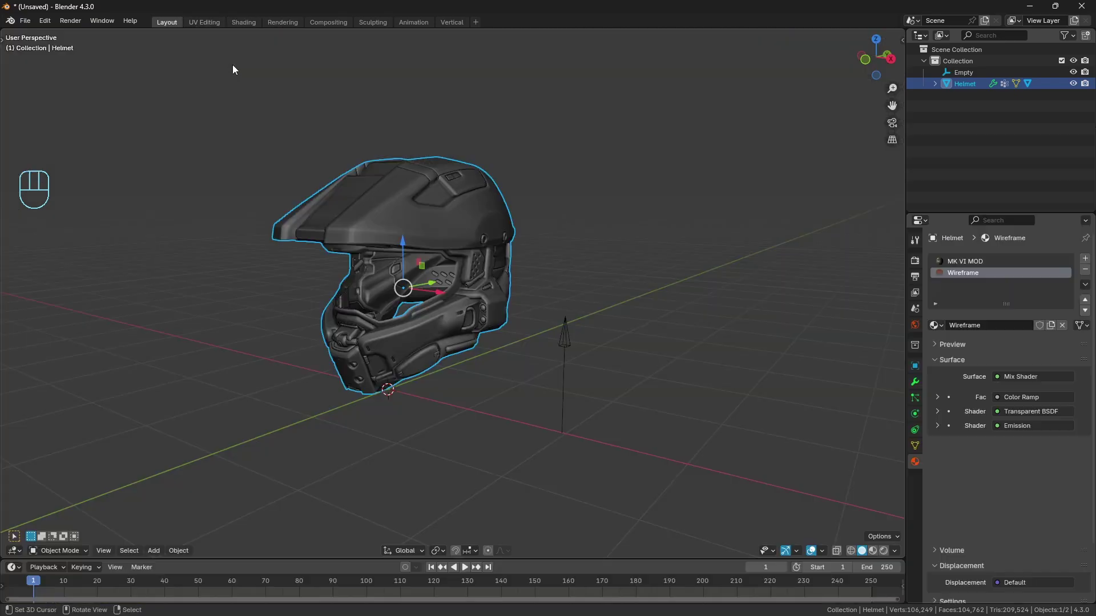
key("alt+h")
key("a")
key("a")
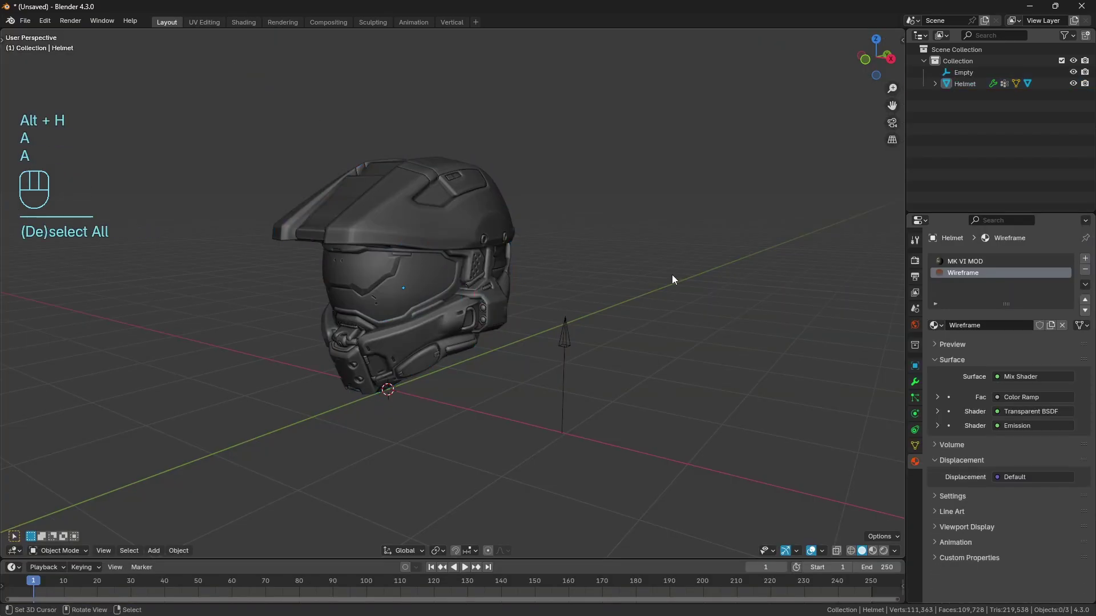
Remove the Wireframe material slot from the helmet and briefly preview the model in rendered shading.
left_click(474, 267)
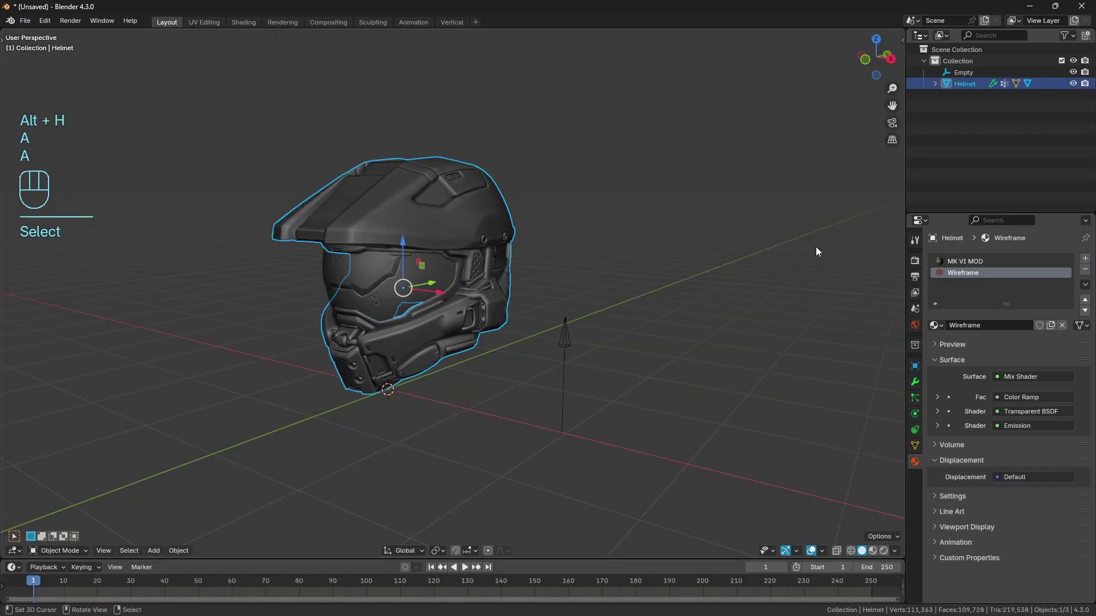
left_click(1084, 271)
key("a")
key("a")
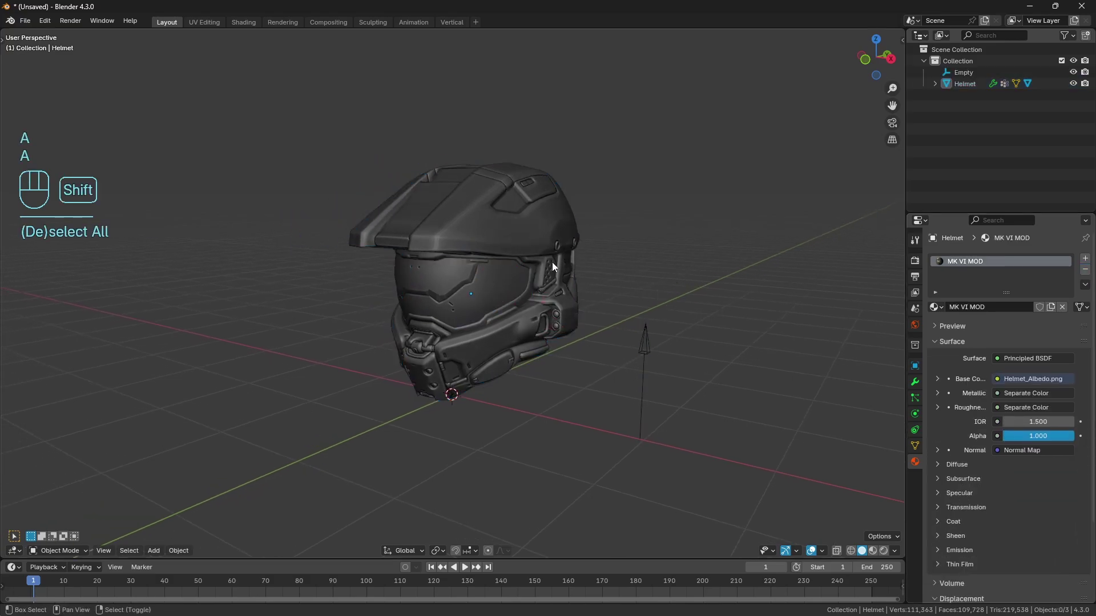
key("shift+z")
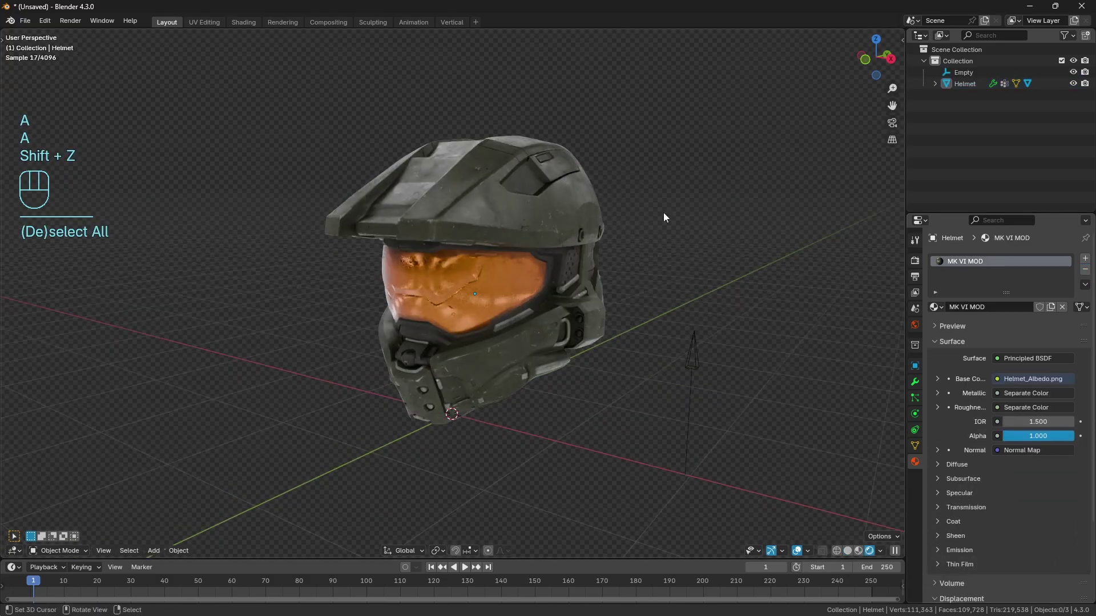
key("shift+z")
Duplicate the helmet and visor in place and move the copies to a new collection named "wire".
mouse_move(665, 140)
left_mouse_down()
mouse_move(570, 194)
mouse_move(420, 327)
left_mouse_up()
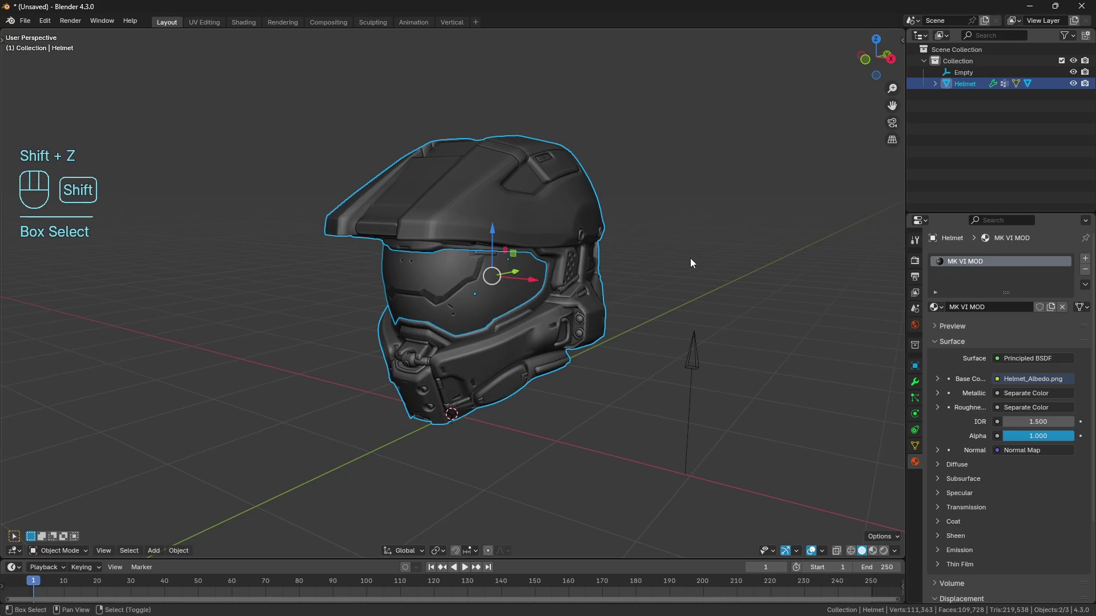
key("shift+d")
right_click(617, 264)
key("m")
left_click(615, 265)
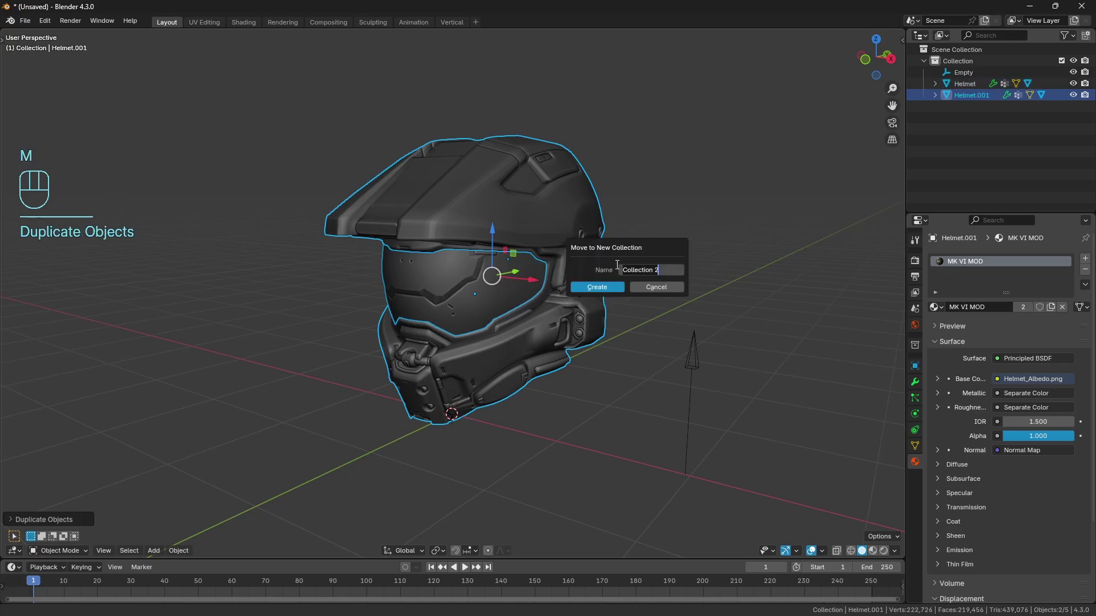
type("wire")
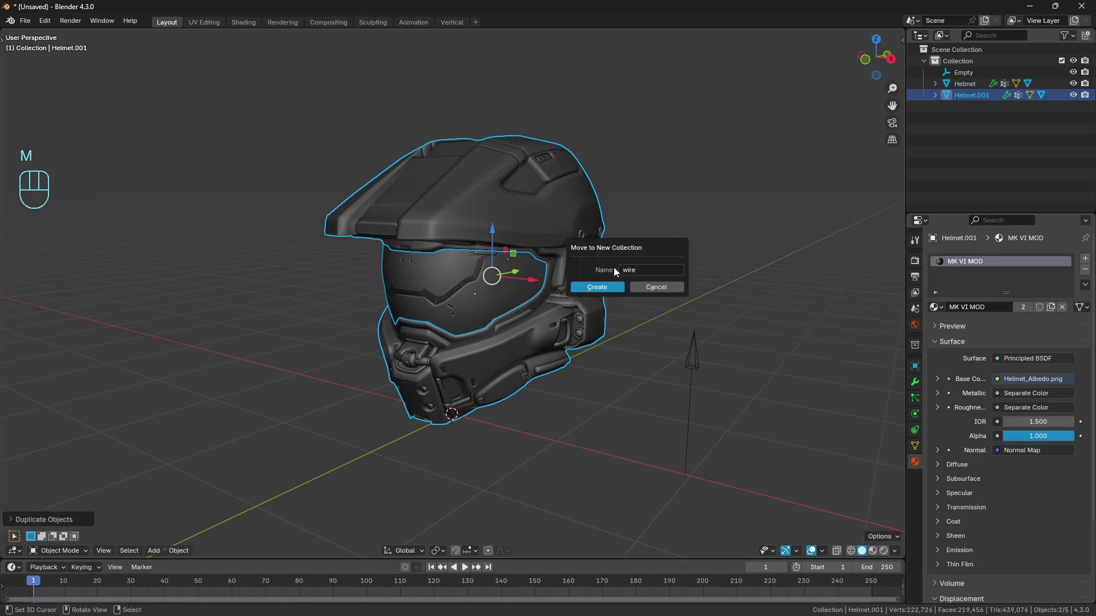
left_click(605, 288)
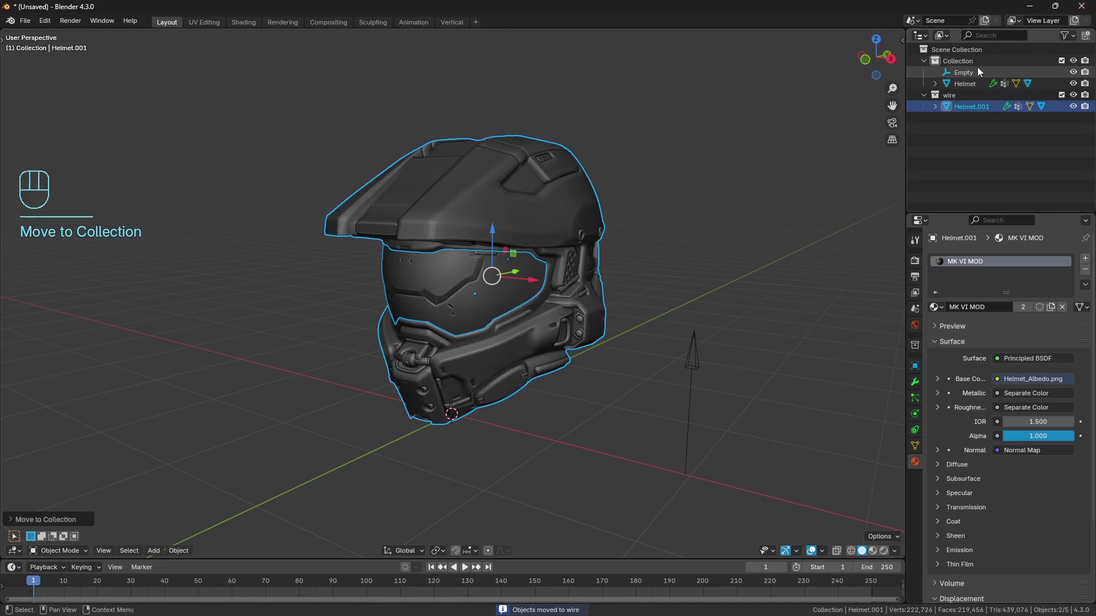
Add a new empty-settings view layer and name it "Wire".
left_click(1074, 20)
left_click(1041, 43)
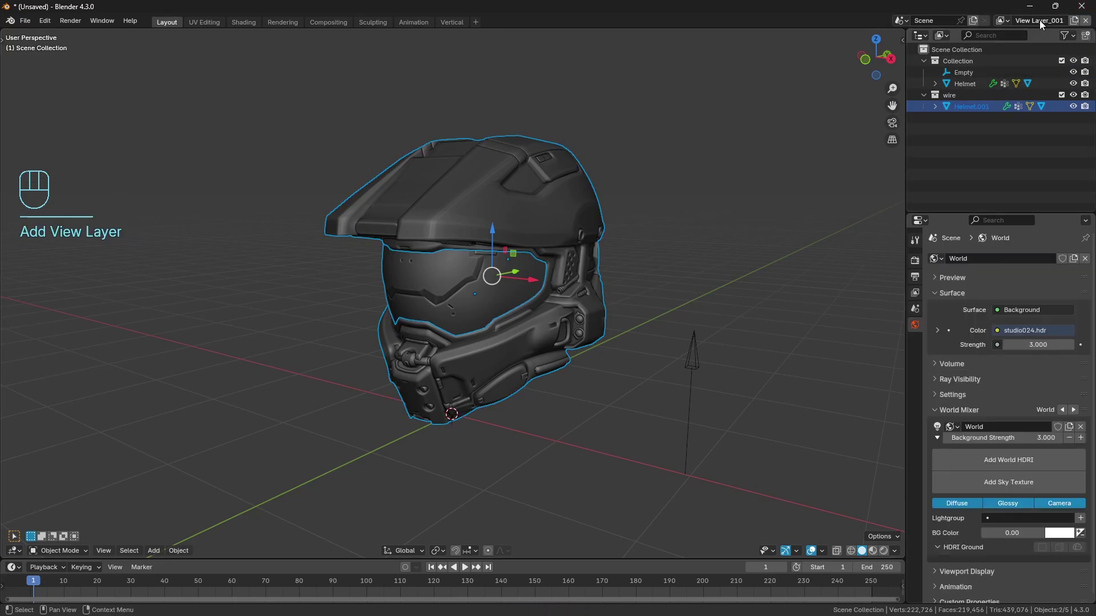
key("ctrl+a")
type("Wire")
key("Return")
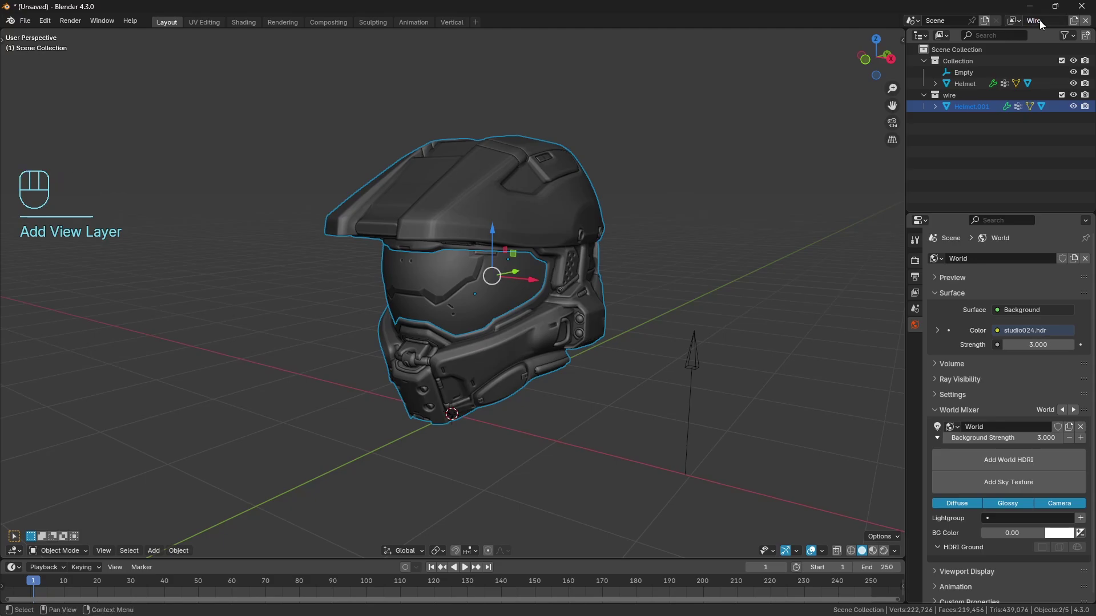
Switch to the original view layer and rename it "Main".
left_click(1014, 21)
left_click(846, 37)
left_click(1039, 21)
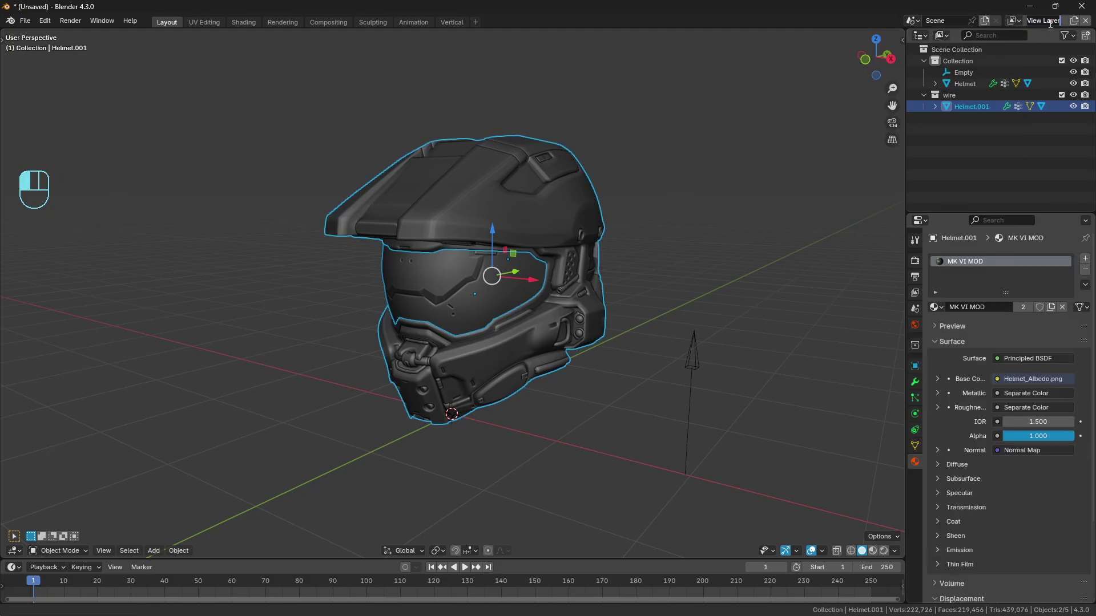
type("Main")
key("Return")
Exclude the wire collection from the Main view layer and the original Collection from the Wire view layer.
left_click(1013, 22)
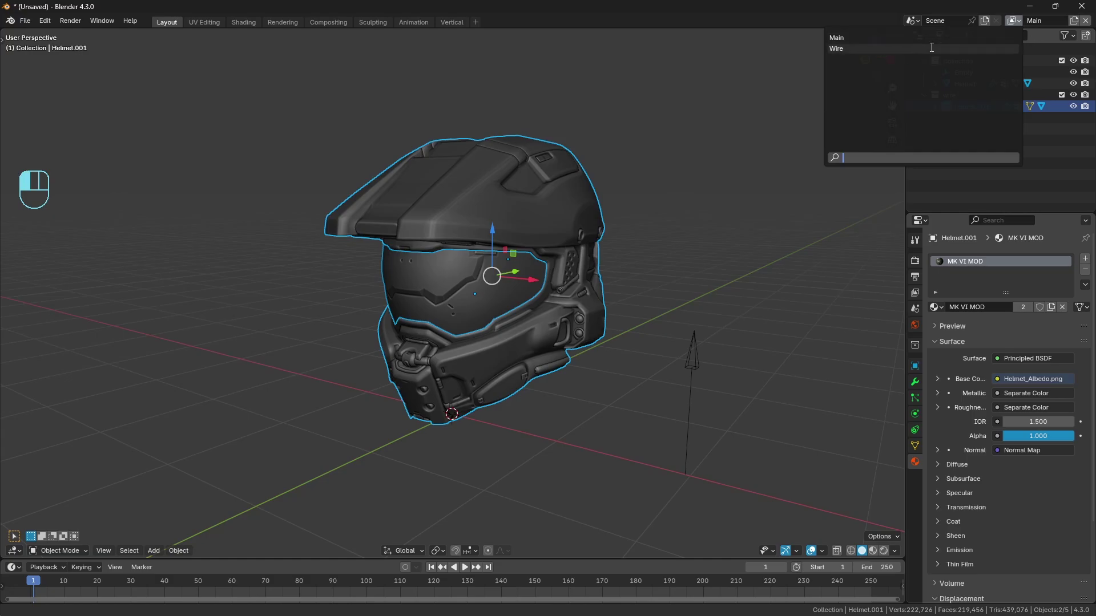
left_click(1062, 94)
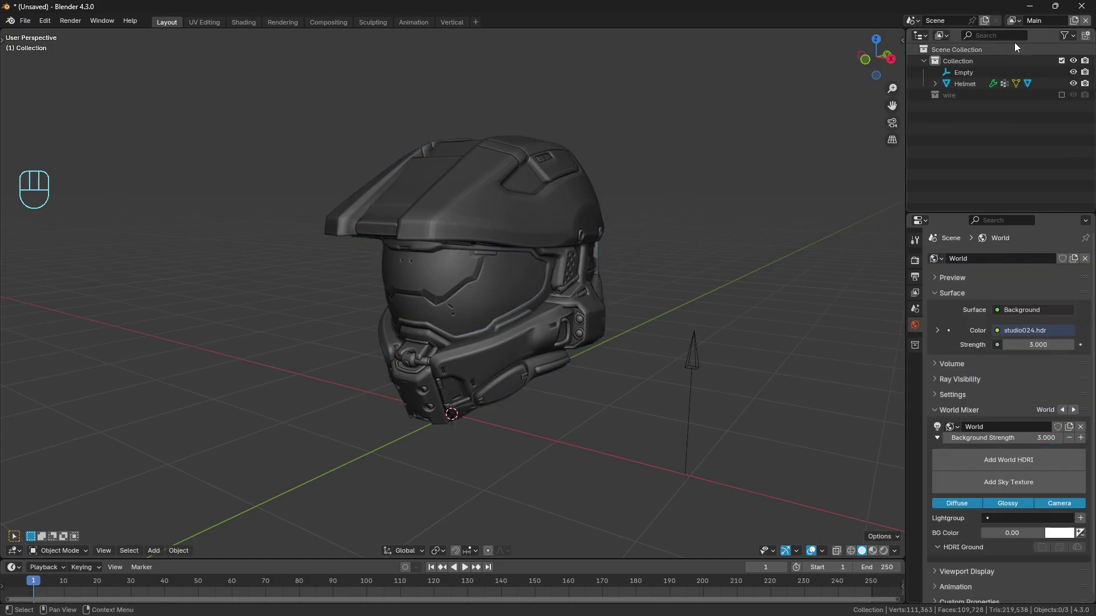
left_click(1014, 21)
left_click(836, 49)
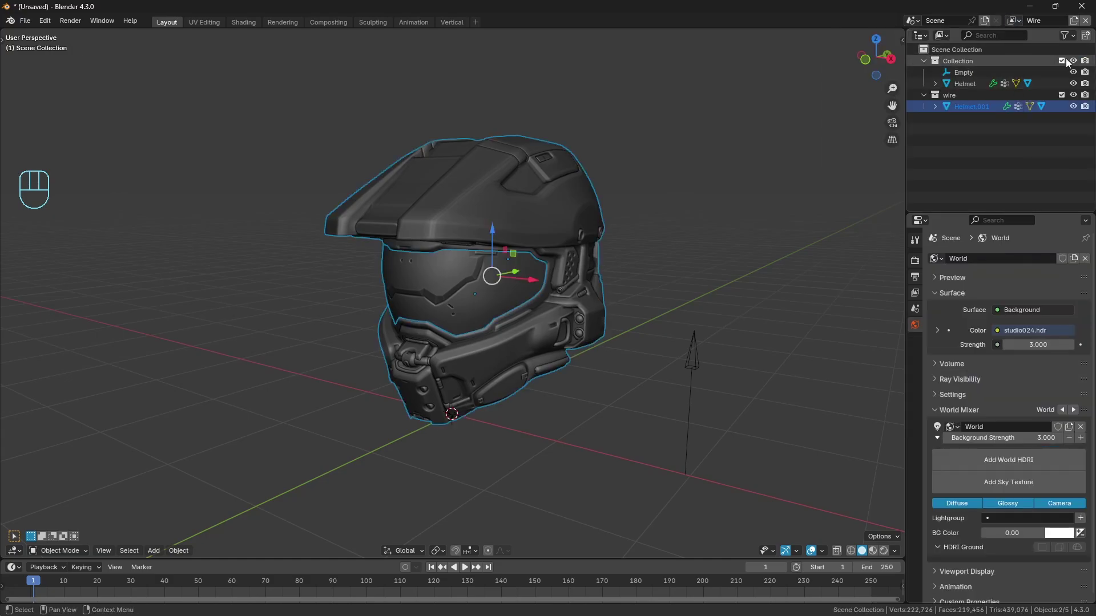
left_click(1062, 61)
middle_click_drag(569, 230, 552, 229, "shift")
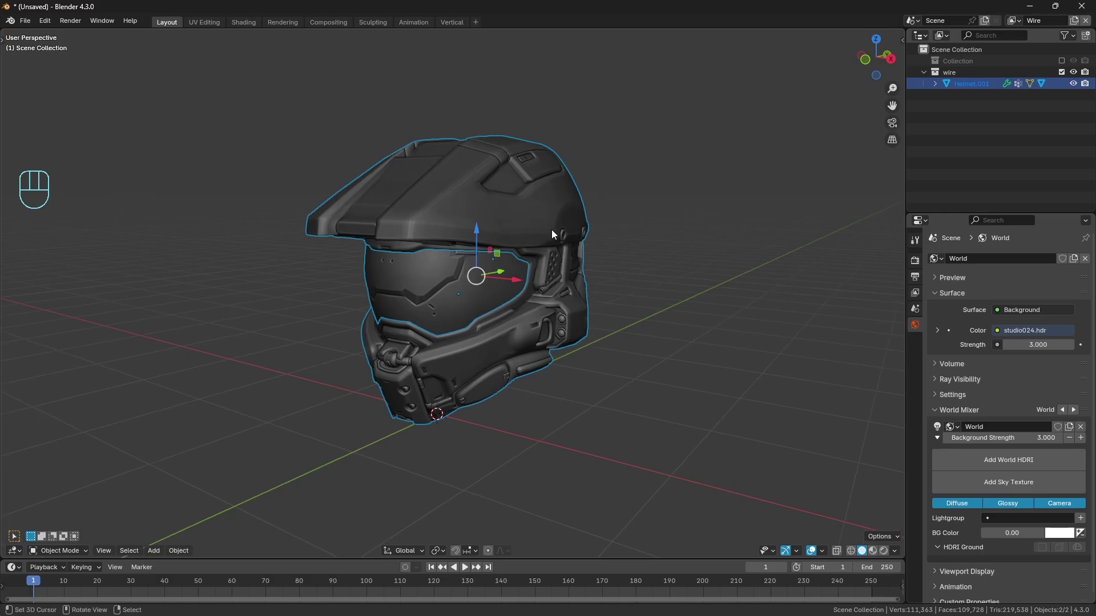
Select the duplicated helmet and replace its MK VI MOD material with the Wireframe material.
key("a")
key("a")
right_click(552, 229)
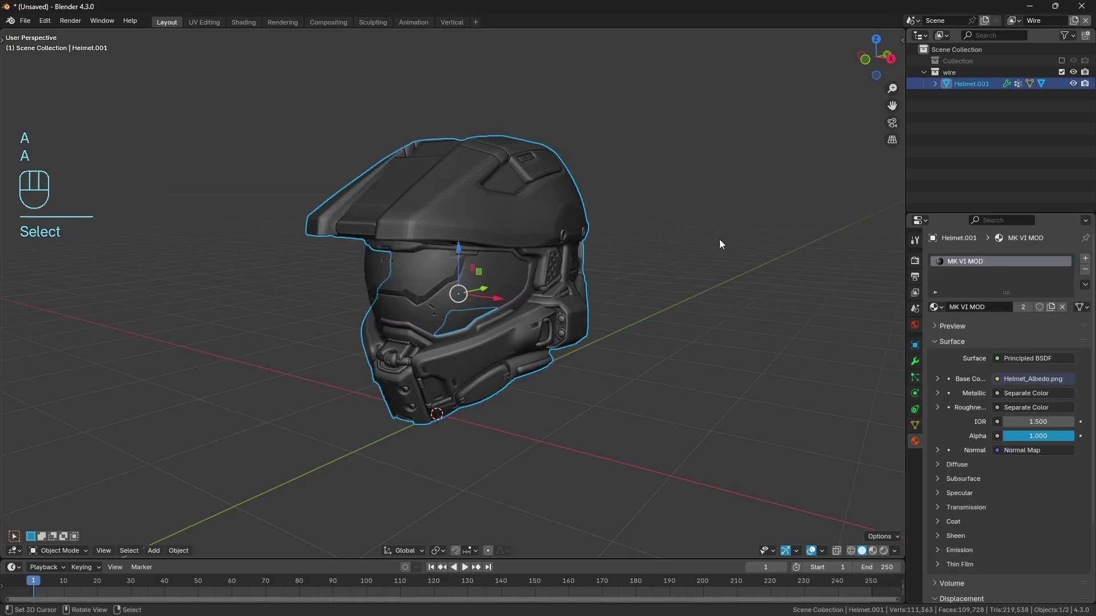
left_click(934, 307)
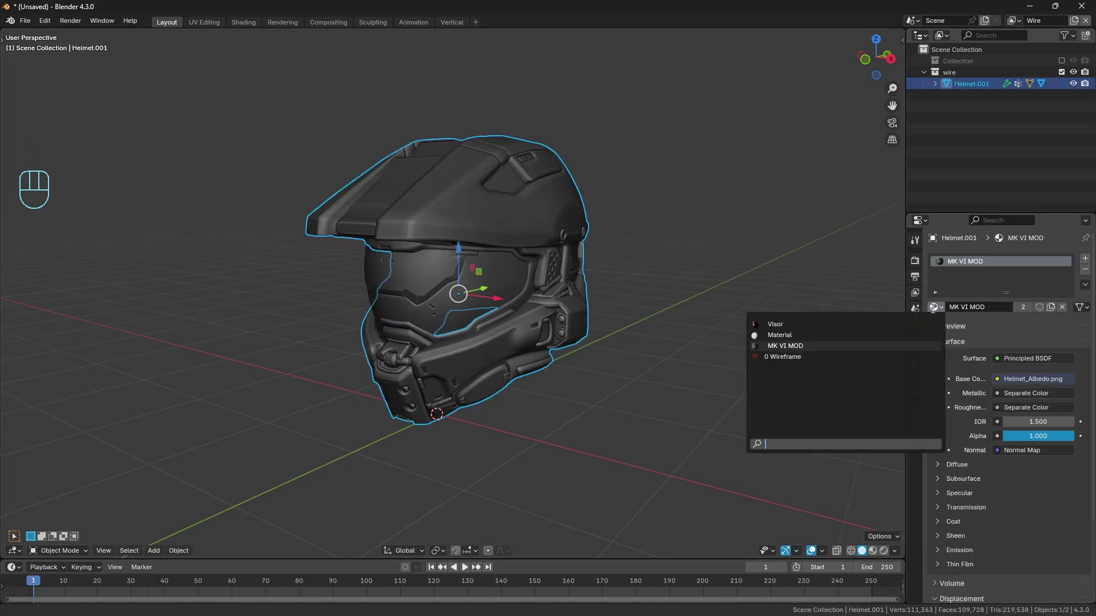
left_click(831, 356)
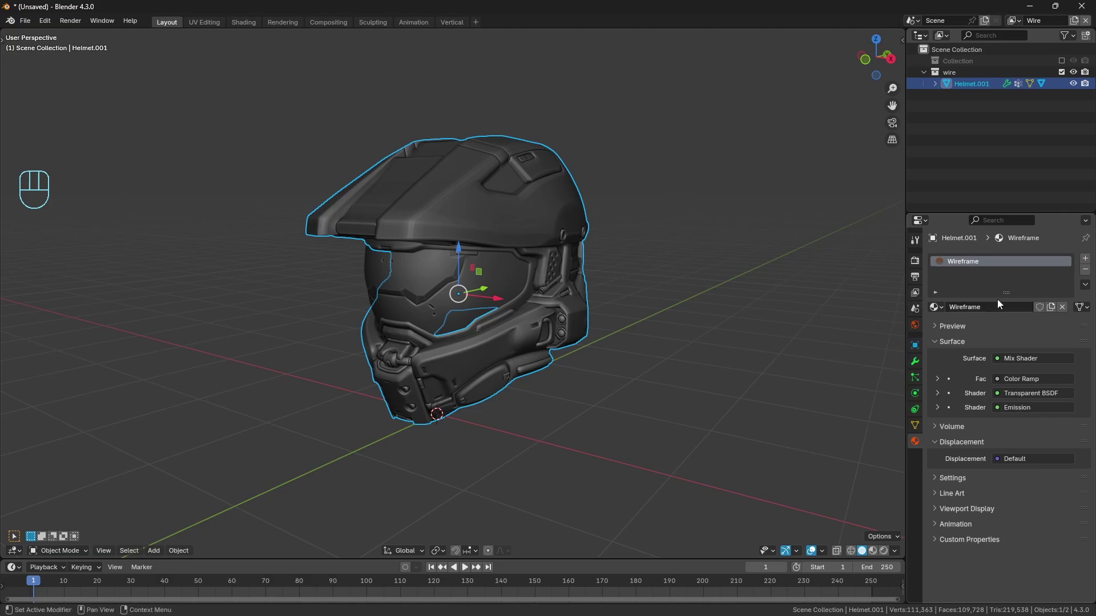
Add a material slot above Wireframe holding a new material with a Transparent BSDF surface.
left_click(1085, 258)
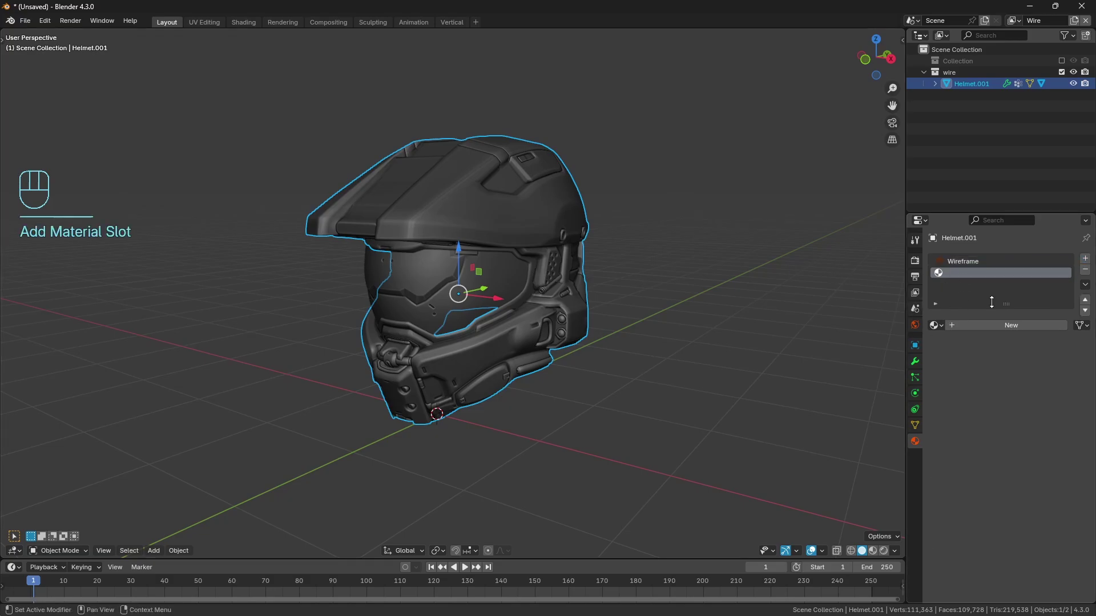
left_click(1085, 299)
left_click(950, 328)
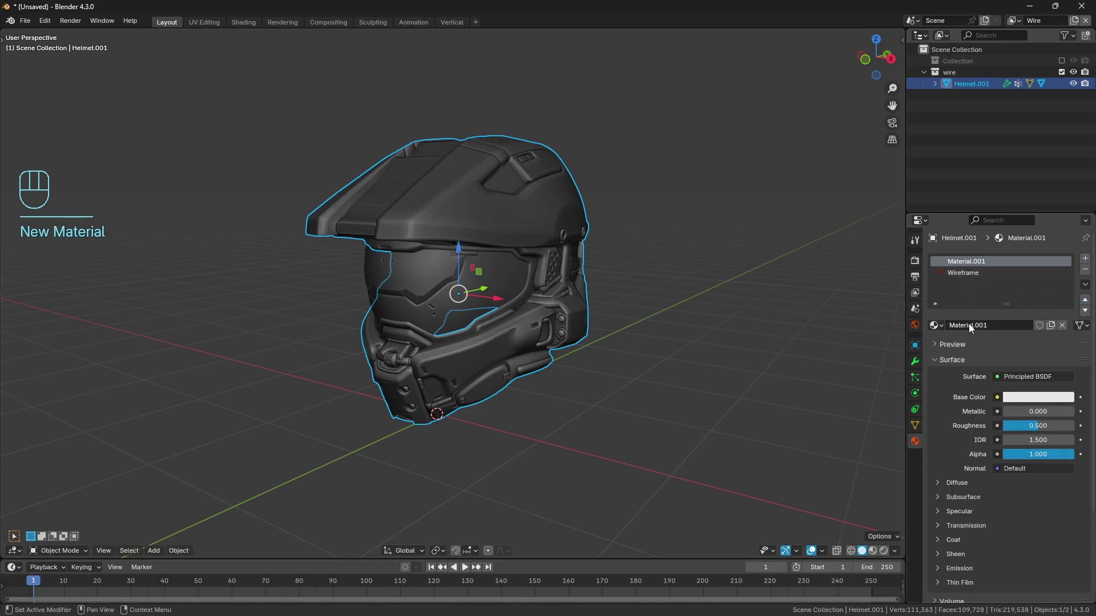
left_click(1008, 376)
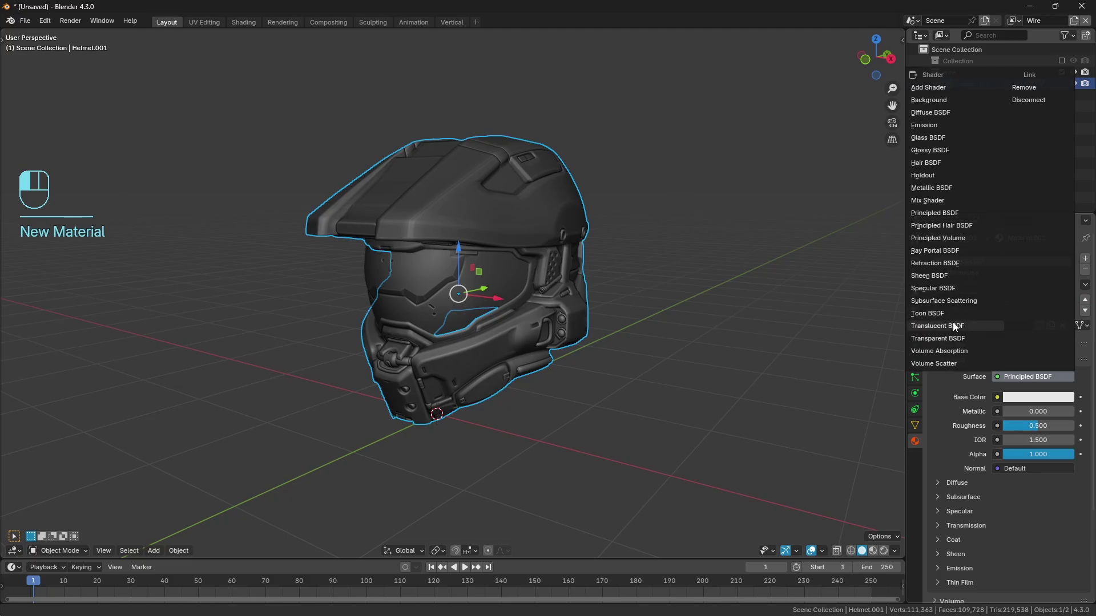
left_click(954, 339)
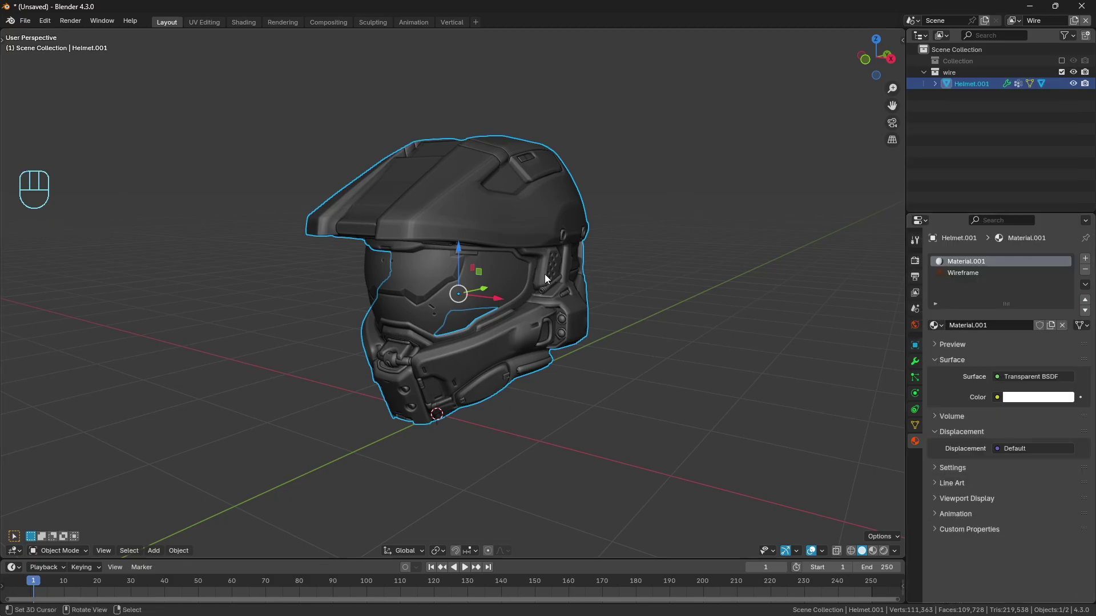
Assign the transparent material to all faces of the duplicated helmet in Edit Mode, then return to Object Mode.
key("Tab")
left_click(949, 327)
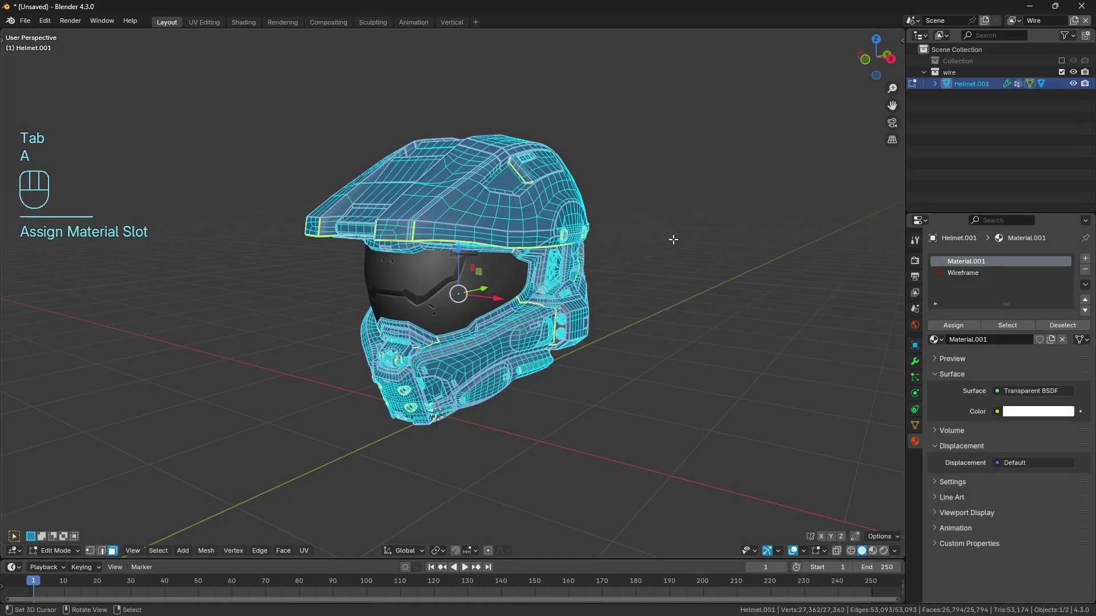
key("Tab")
Remove the duplicated helmet's Subdivision modifier and add a Bevel modifier in its place.
left_click(915, 361)
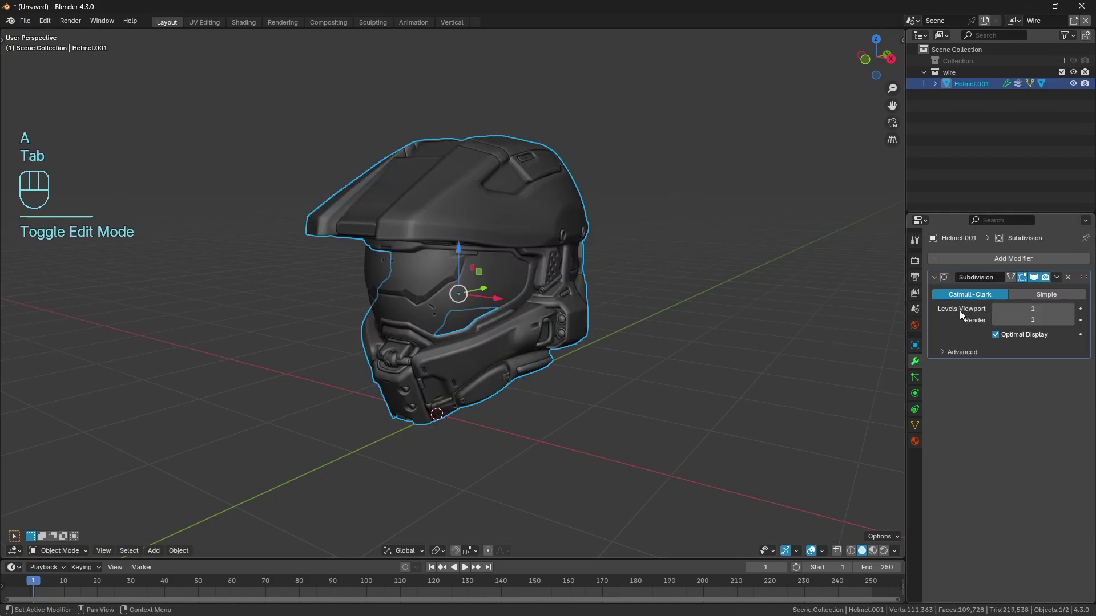
left_click(1068, 278)
left_click(989, 254)
left_click(988, 253)
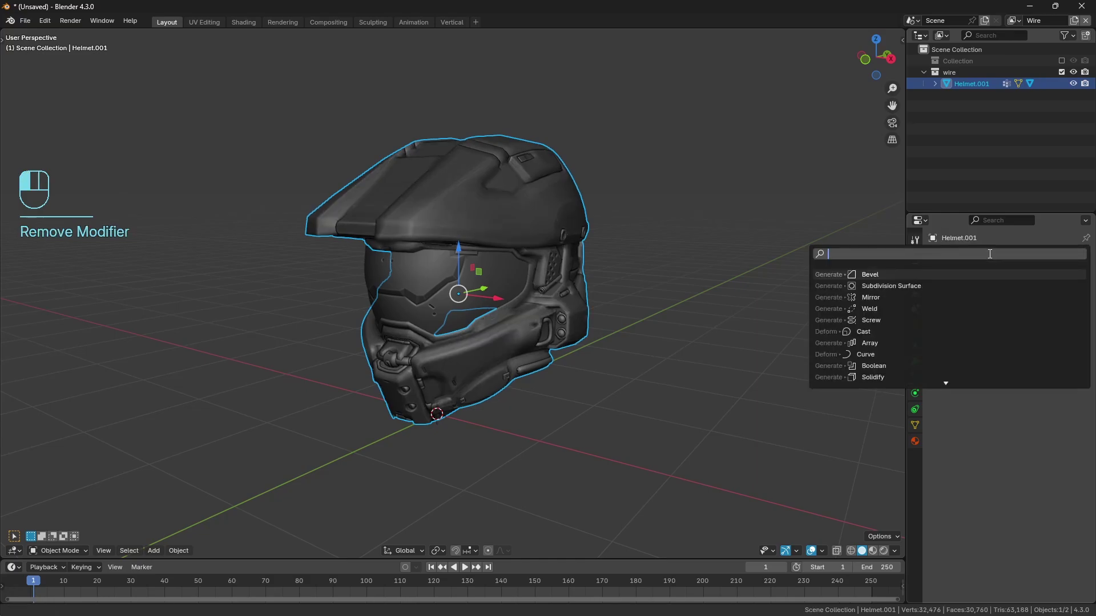
type("beve")
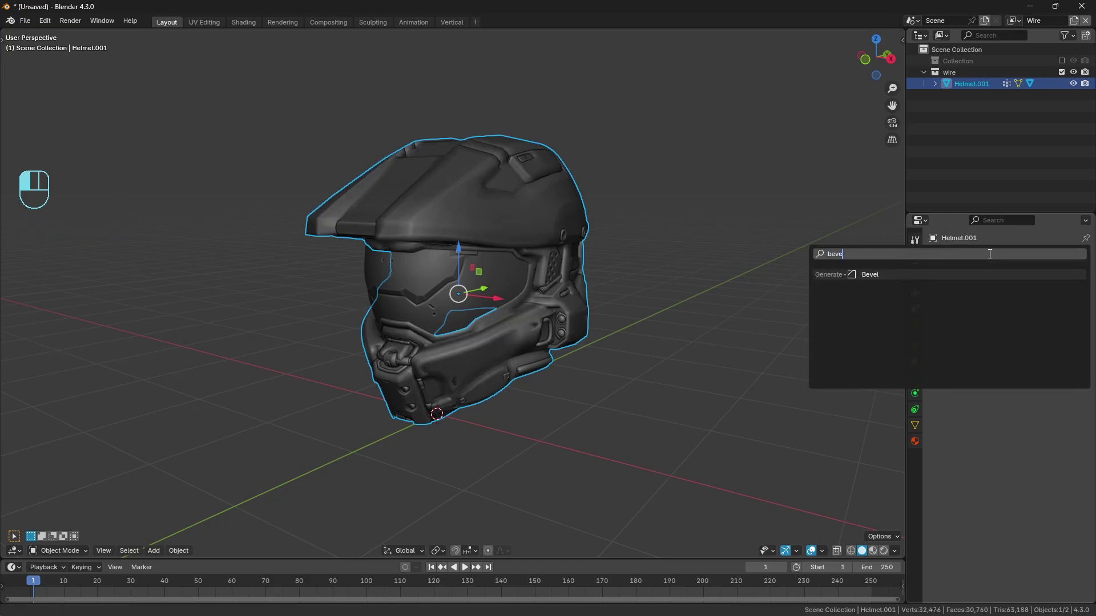
key("Return")
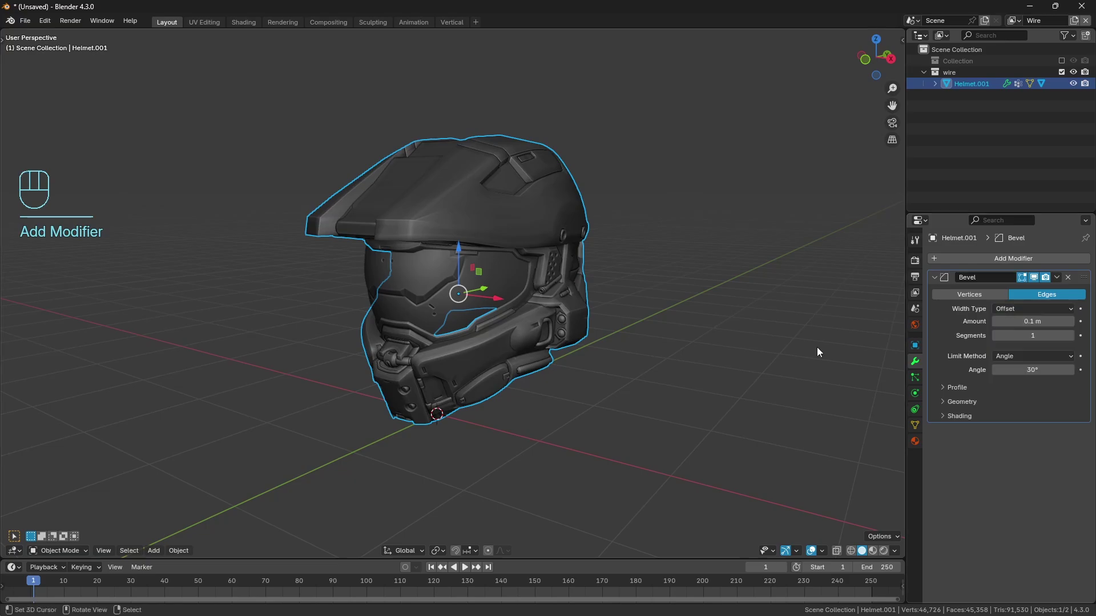
Set the Bevel limit method to None, disable Clamp Overlap and set the amount to 0.0001 m.
left_click(1010, 356)
left_click(1005, 369)
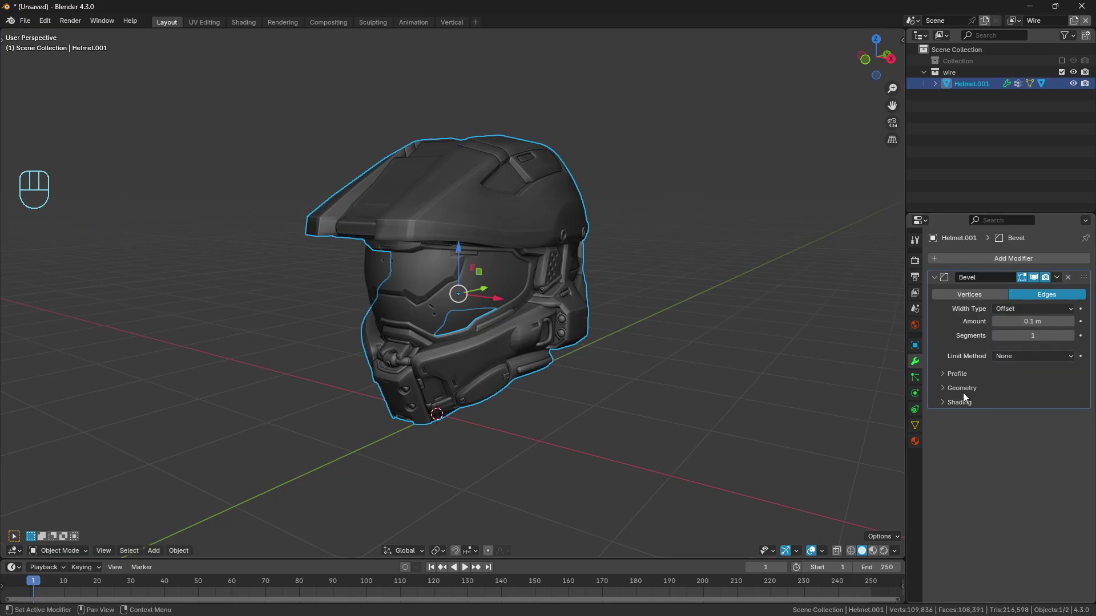
scroll(455, 239, "up", 1)
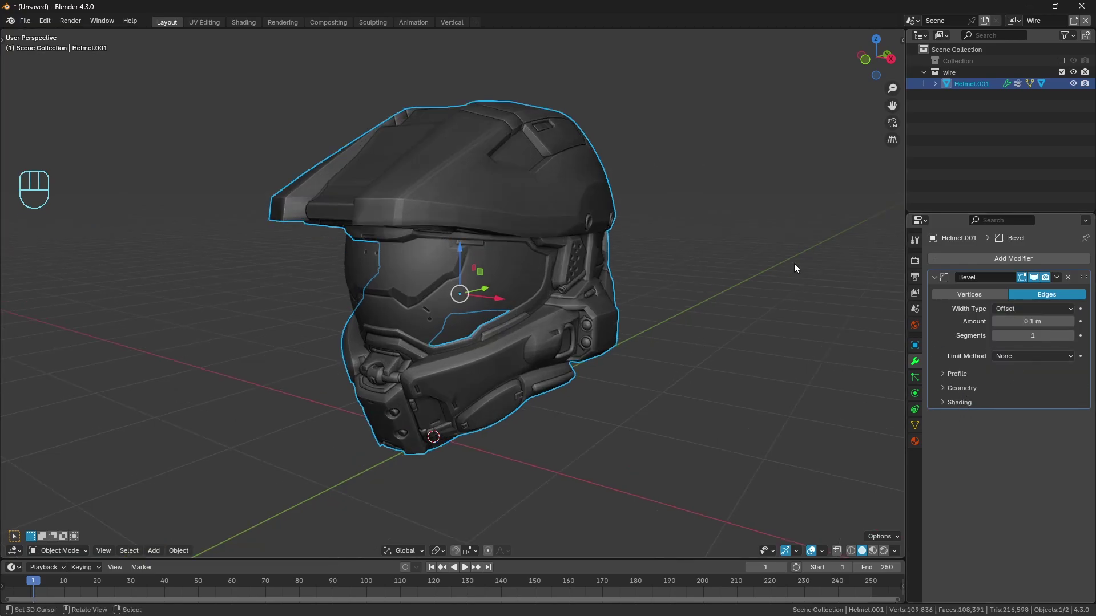
left_click(965, 391)
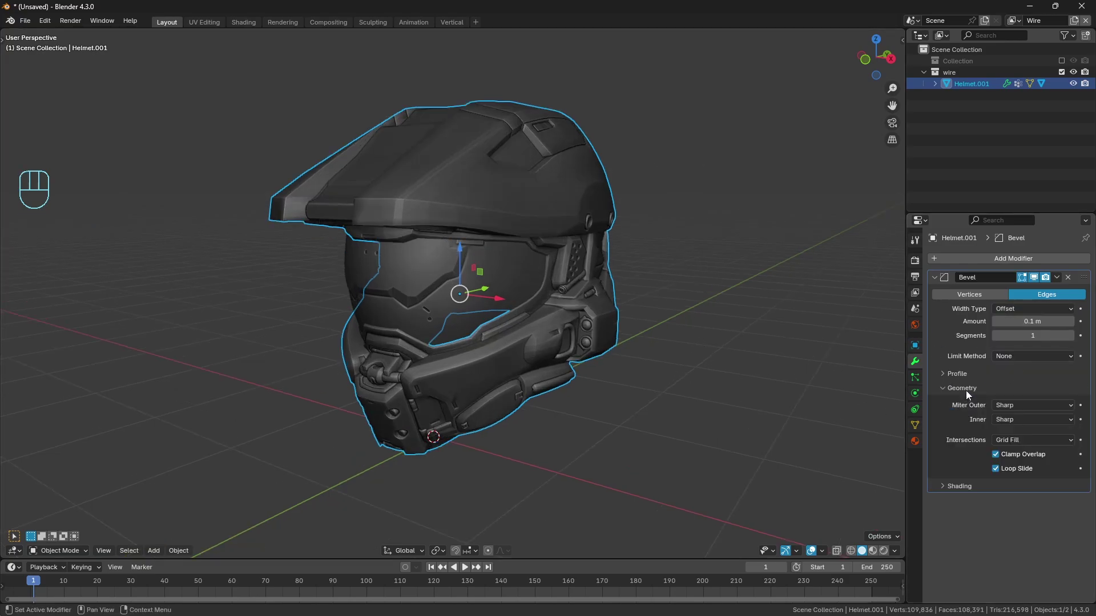
left_click(996, 454)
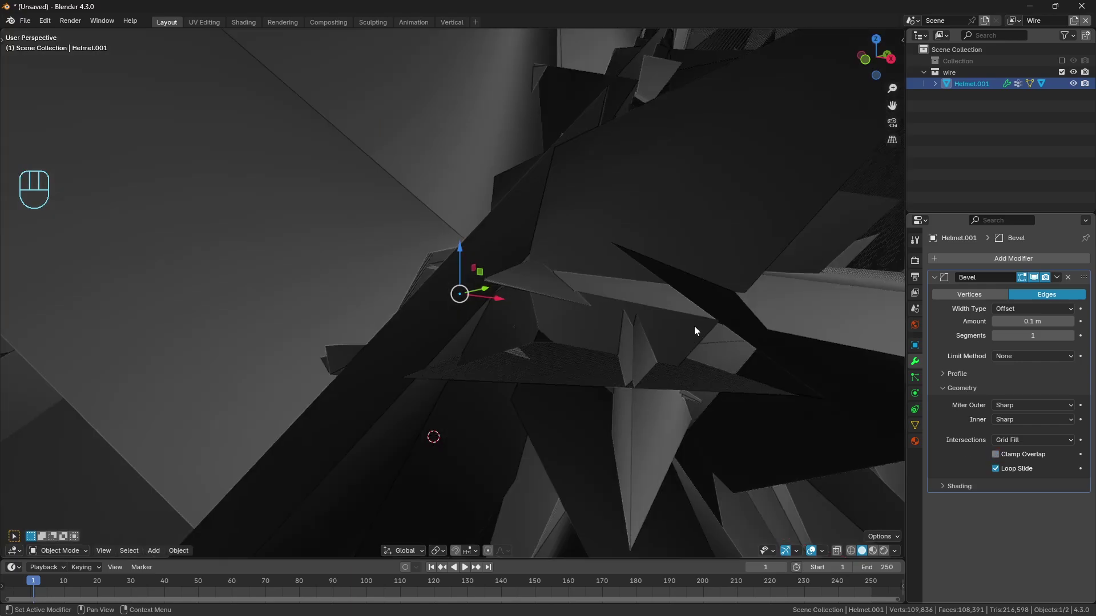
left_click(1041, 322)
type(".")
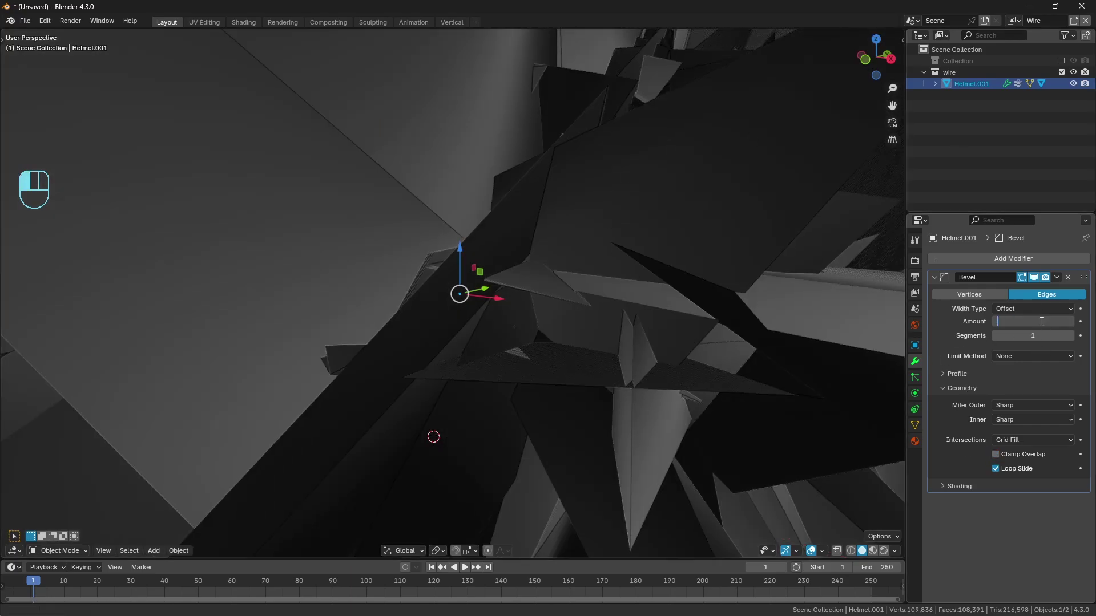
type("0001")
key("Return")
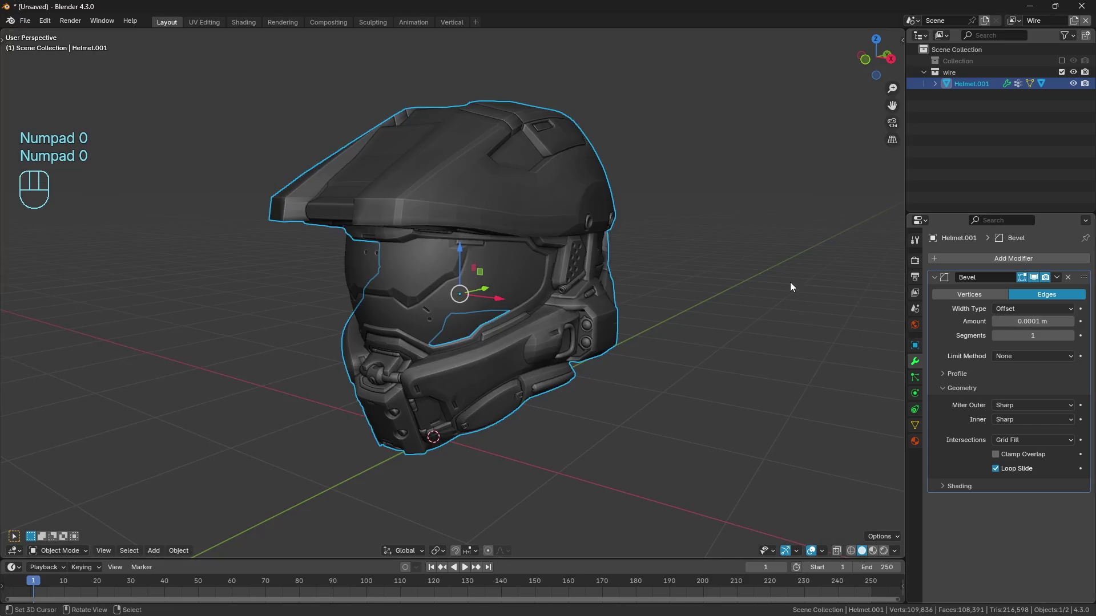
Set the Bevel modifier's shading Material Index to 1 so the beveled edges use the Wireframe material.
scroll(736, 294, "up", 2)
mouse_move(687, 306)
middle_mouse_down()
mouse_move(666, 279)
mouse_move(673, 306)
middle_mouse_up()
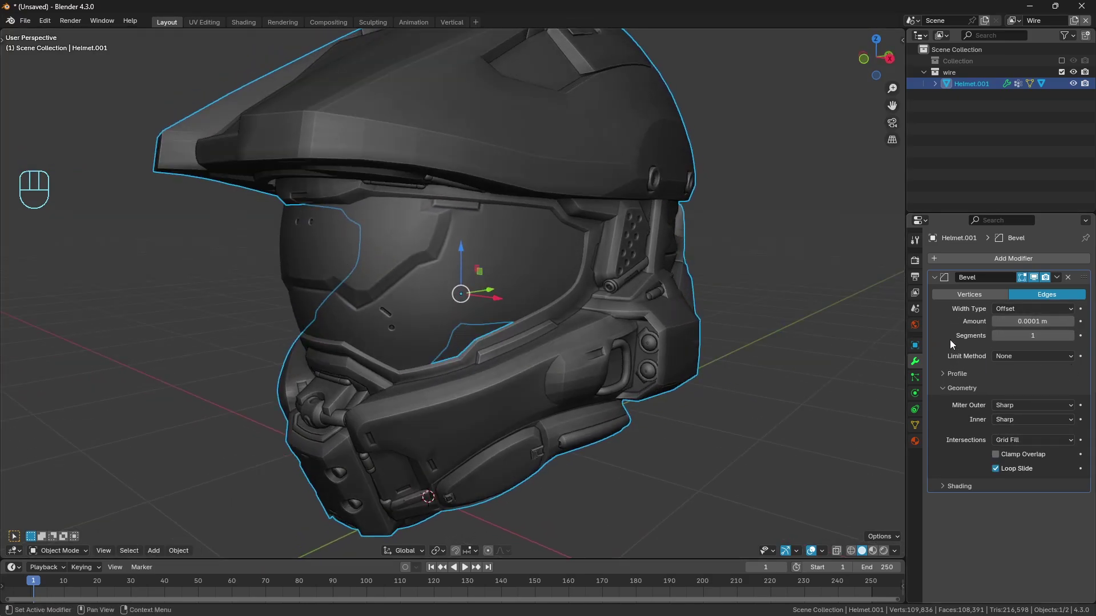
left_click(958, 388)
left_click(951, 402)
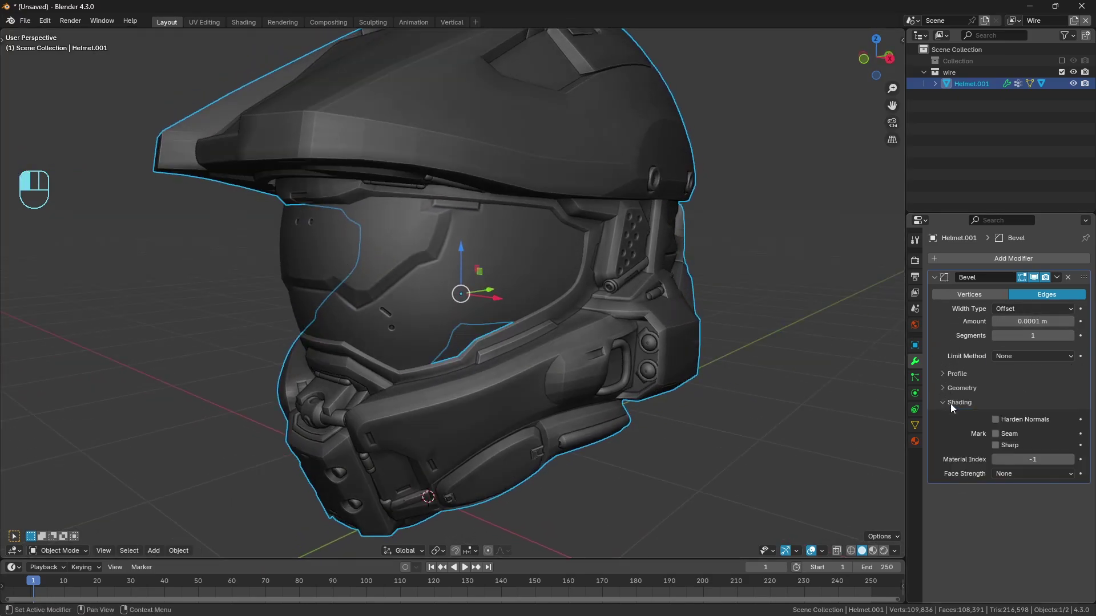
left_click(1073, 461)
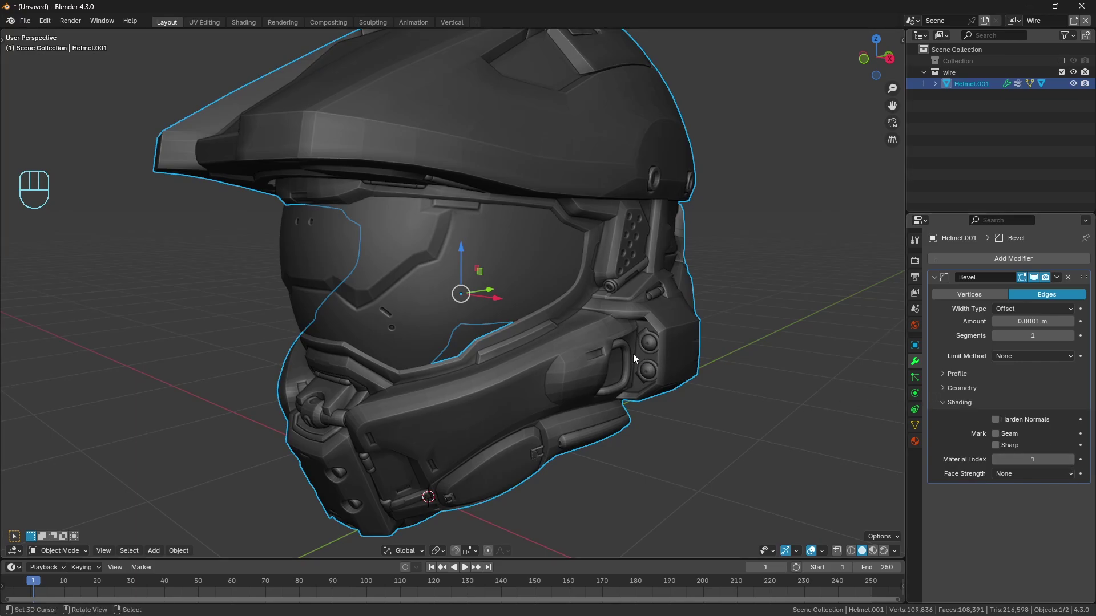
Clear the selection and examine the duplicated helmet's wireframe effect in rendered shading.
scroll(632, 353, "down", 3)
key("a")
key("a")
key("shift+z")
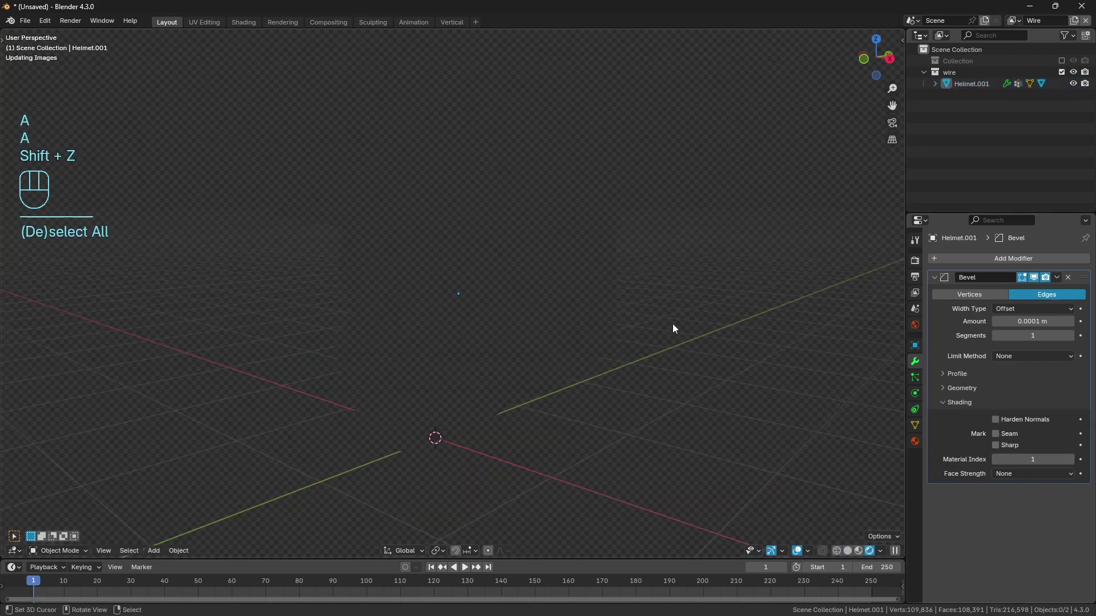
left_click(570, 357)
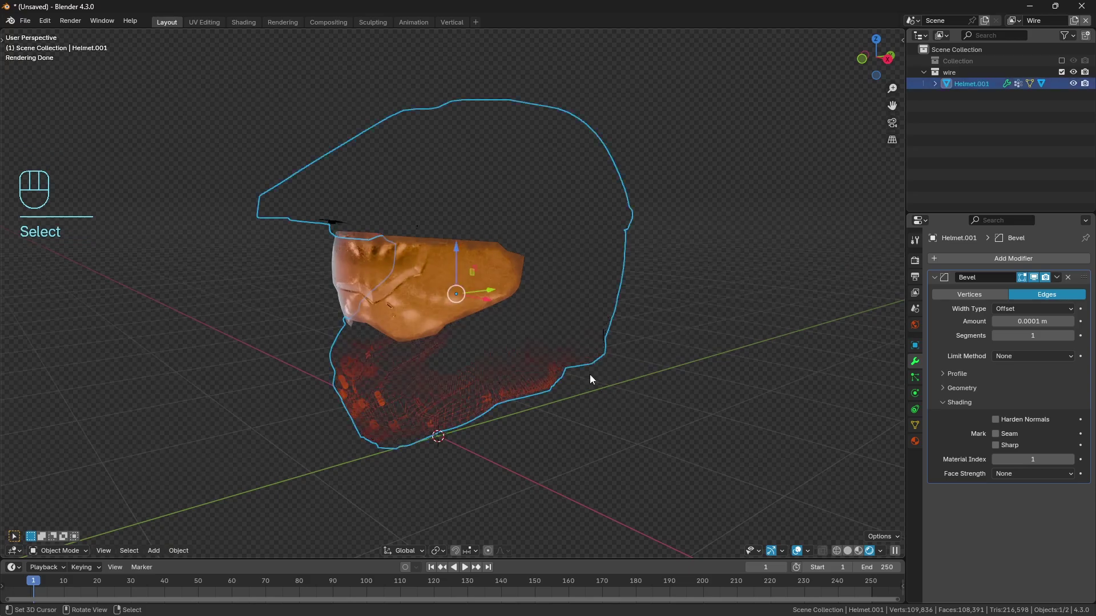
Return to solid shading and link the duplicated helmet's materials to the visor copy.
left_click(476, 274)
key("shift+z")
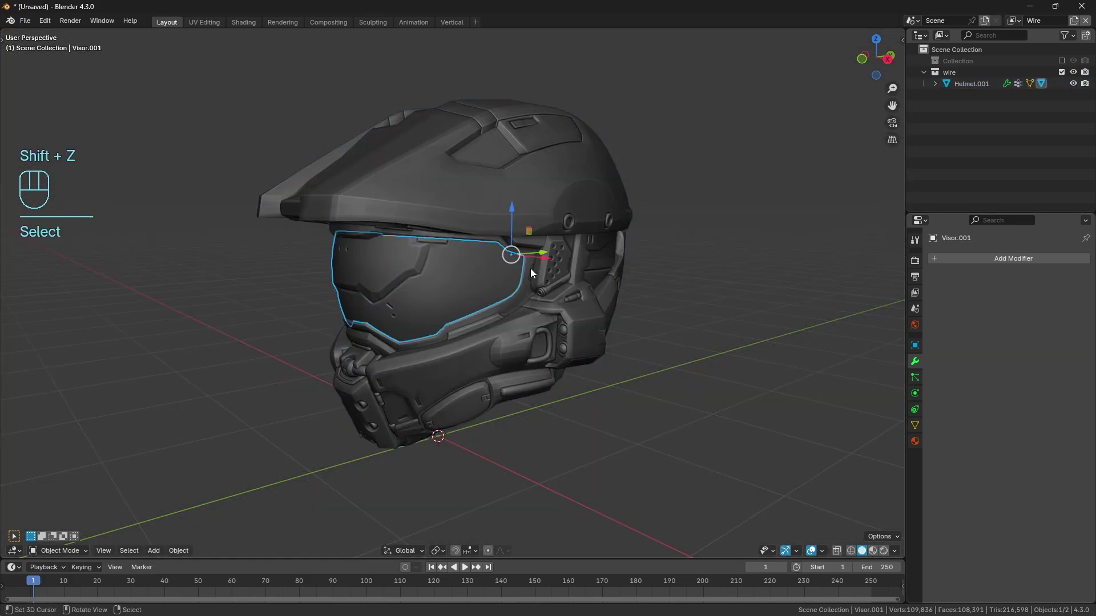
left_click(592, 287, "shift")
key("ctrl+l")
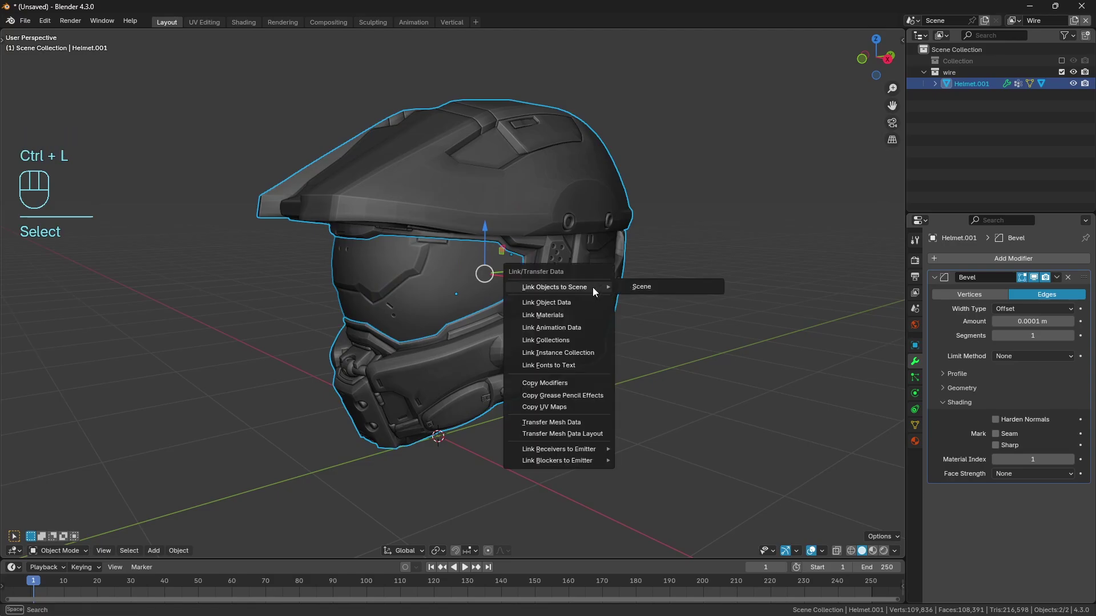
key("Down")
key("Down")
key("Return")
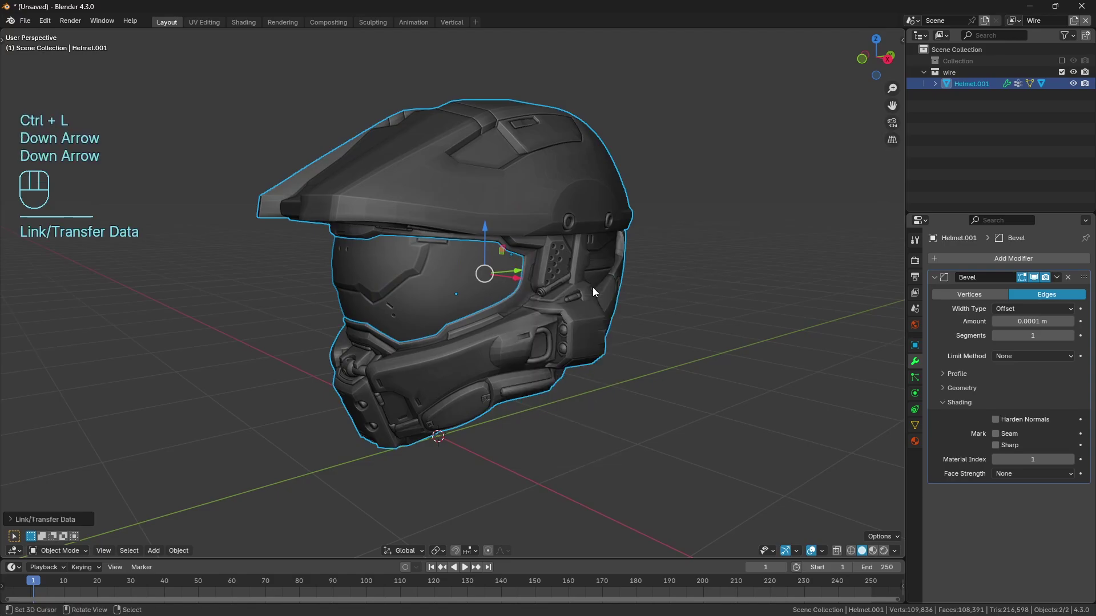
Copy the helmet's Bevel modifier to the visor copy and briefly preview both in rendered shading.
key("ctrl+l")
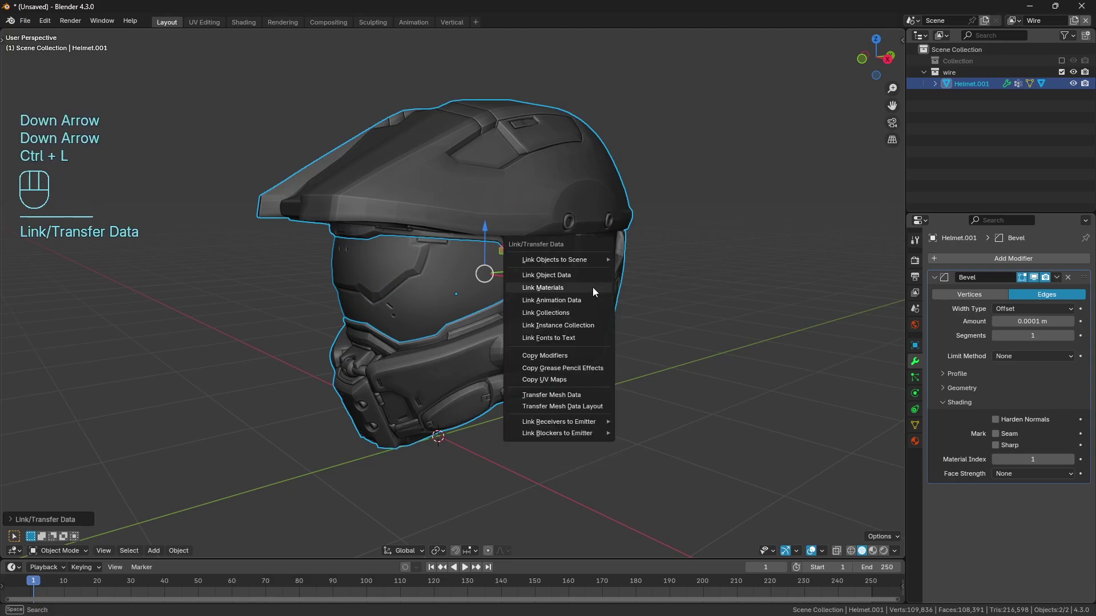
left_click(590, 355)
key("a")
key("a")
key("shift+z")
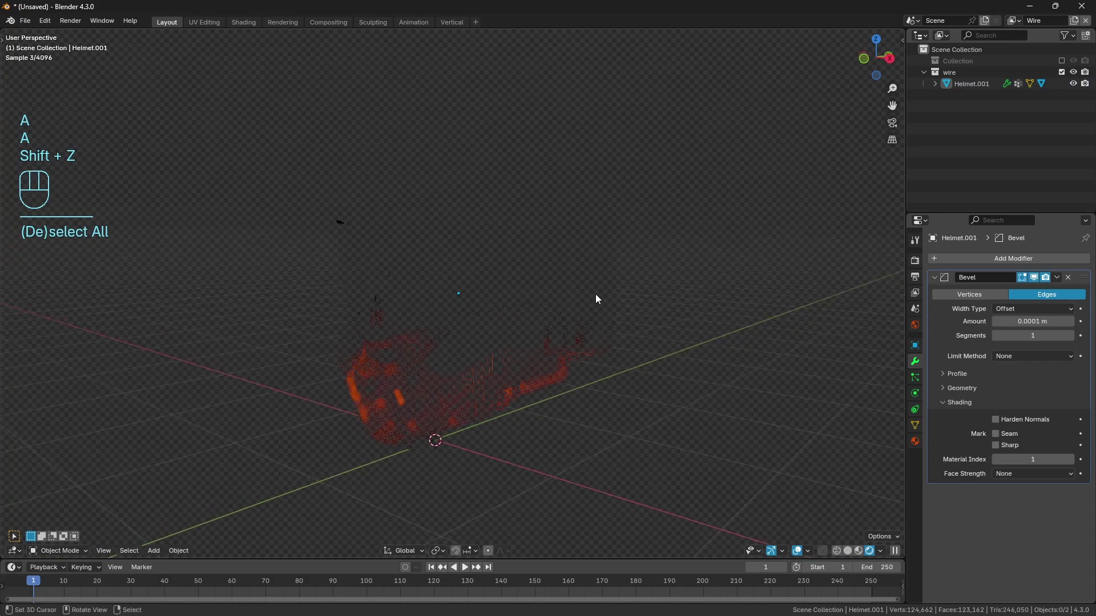
key("shift+z")
Select the duplicated helmet and collapse the wire collection in the scene hierarchy.
left_click(482, 293)
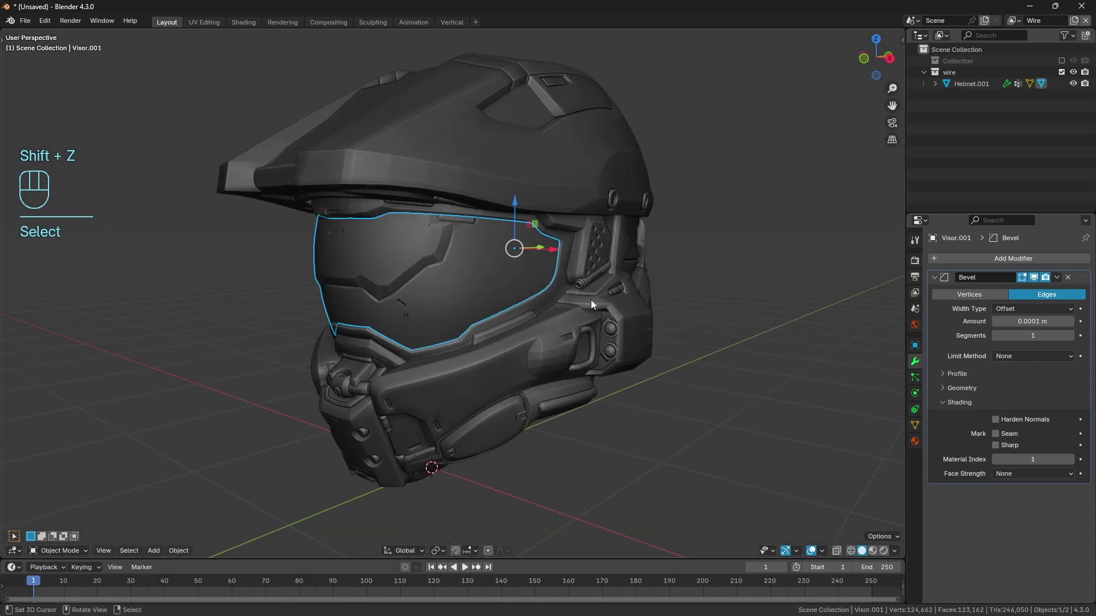
left_click(591, 300)
left_click(923, 72)
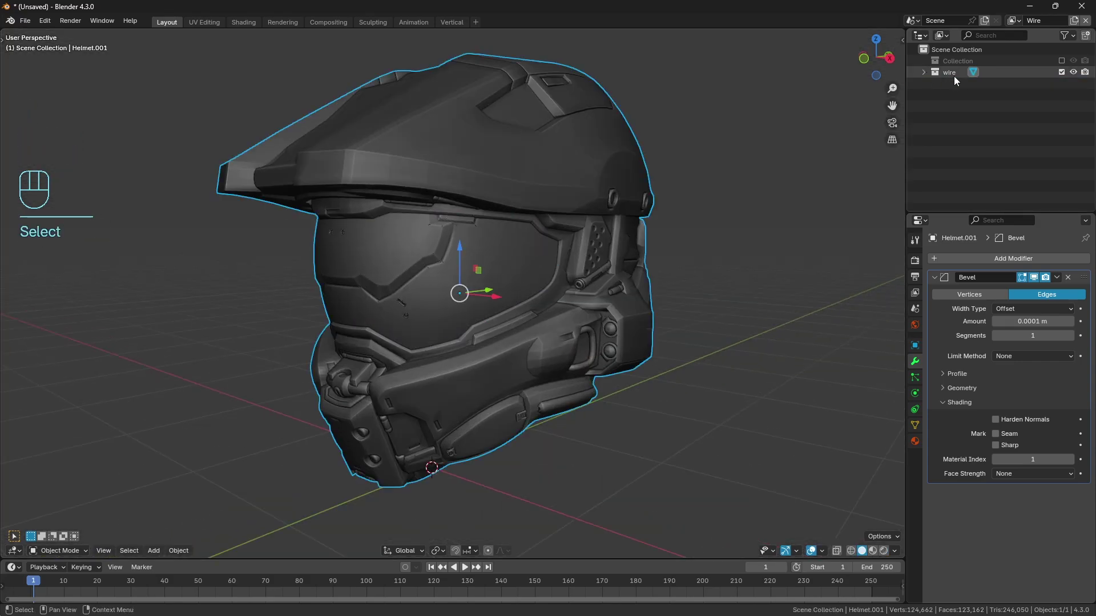
Duplicate the wireframe helmet in place and move the copy to a new collection named Cull.
left_click(922, 72)
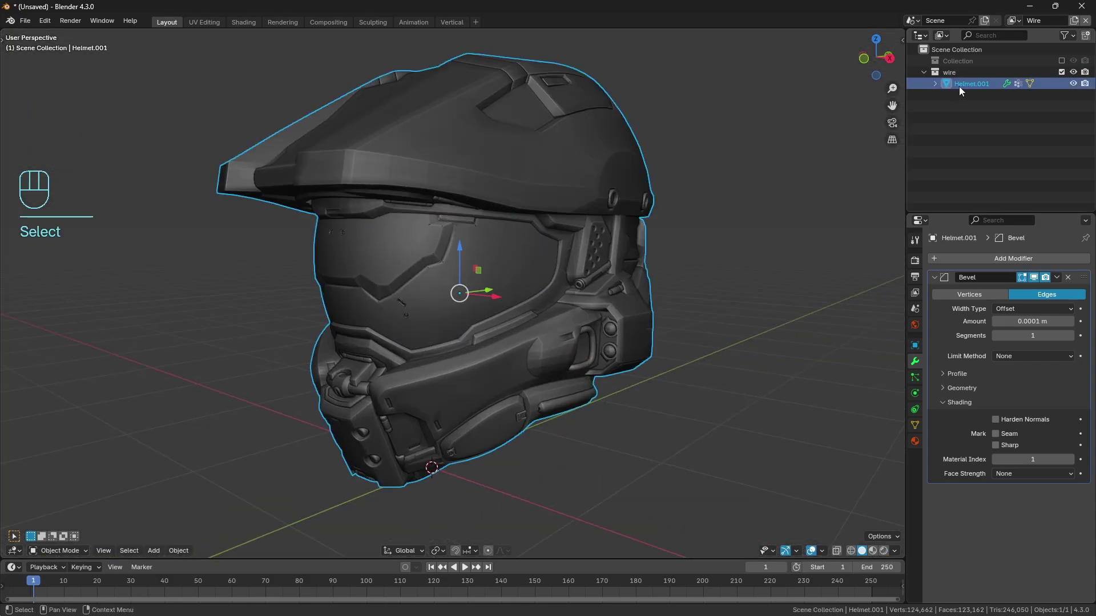
key("shift+d")
right_click(567, 220)
key("m")
left_click(567, 223)
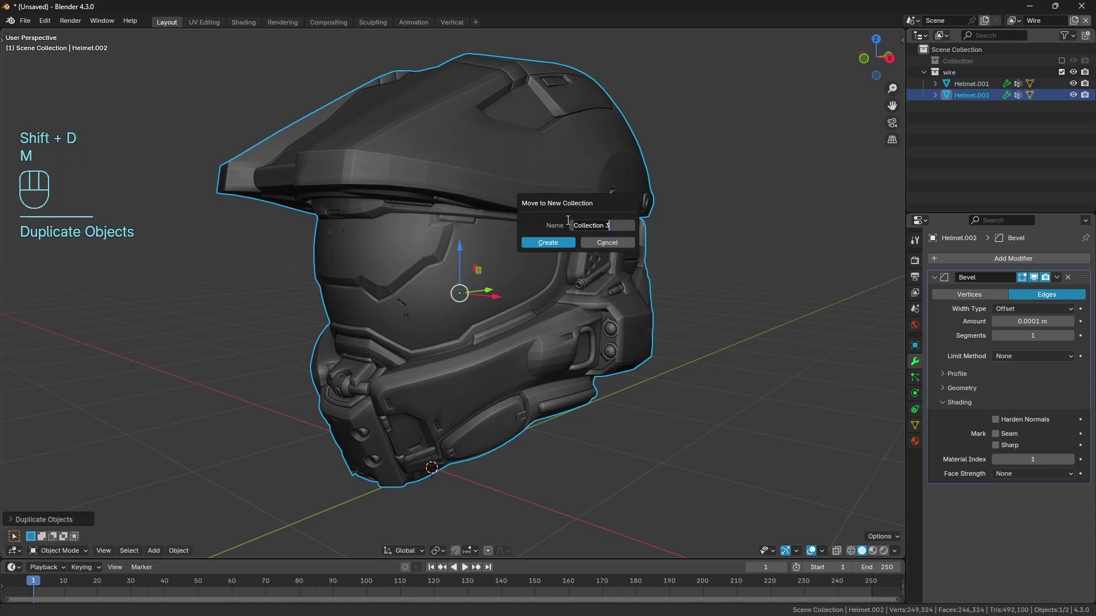
key("Return")
left_click(571, 242)
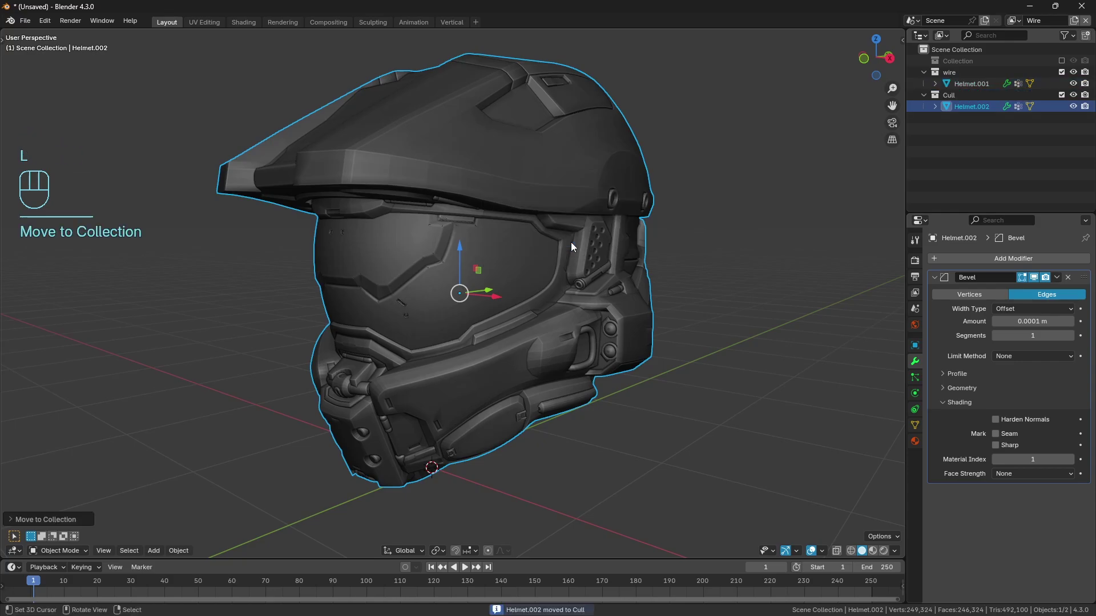
Show the holdout toggles in the scene hierarchy and make the Cull collection a holdout.
left_click(1073, 37)
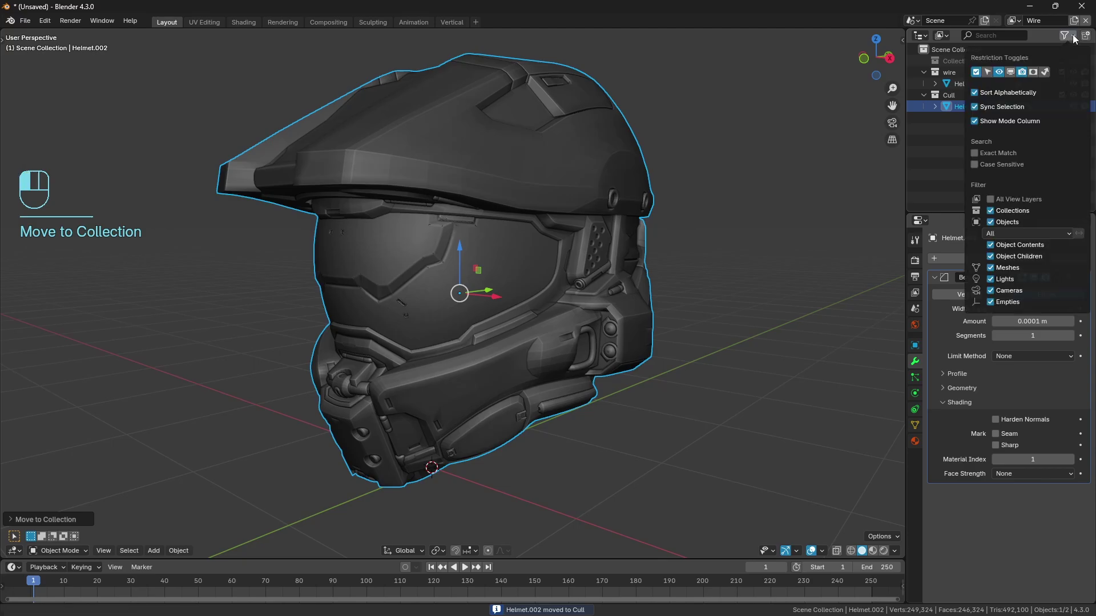
left_click(1033, 72)
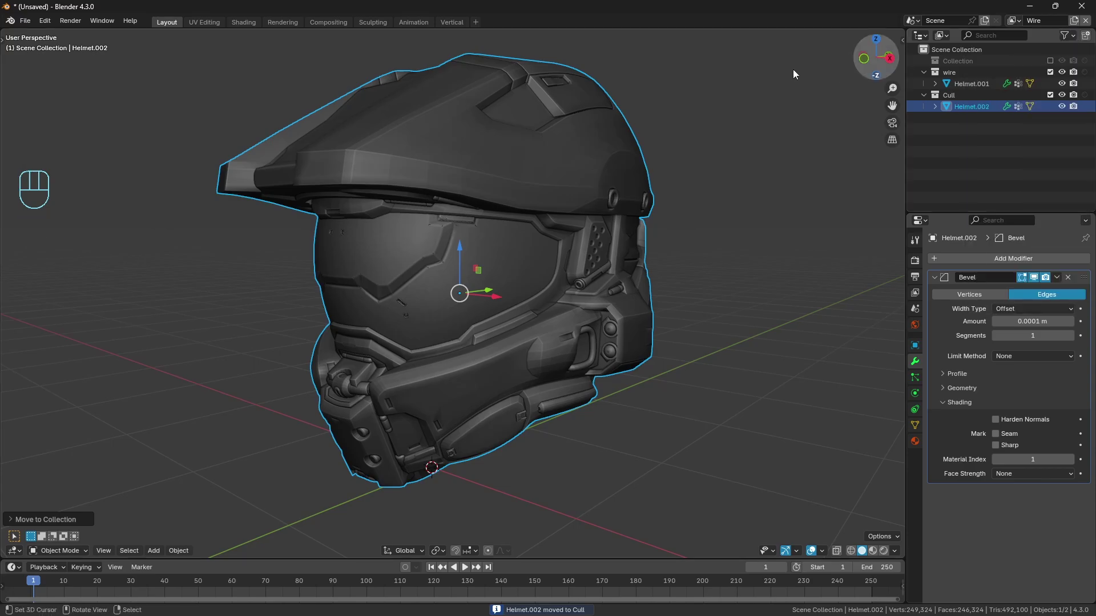
left_click(1085, 95)
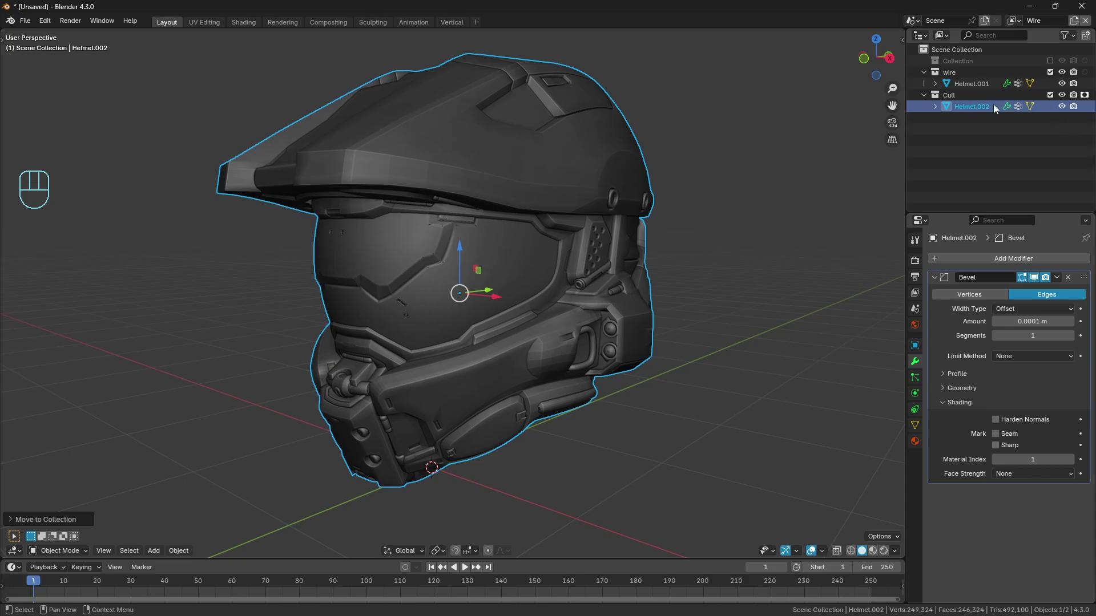
Remove the Bevel modifier and the material slots from the helmet copy in Cull.
left_click(1067, 278)
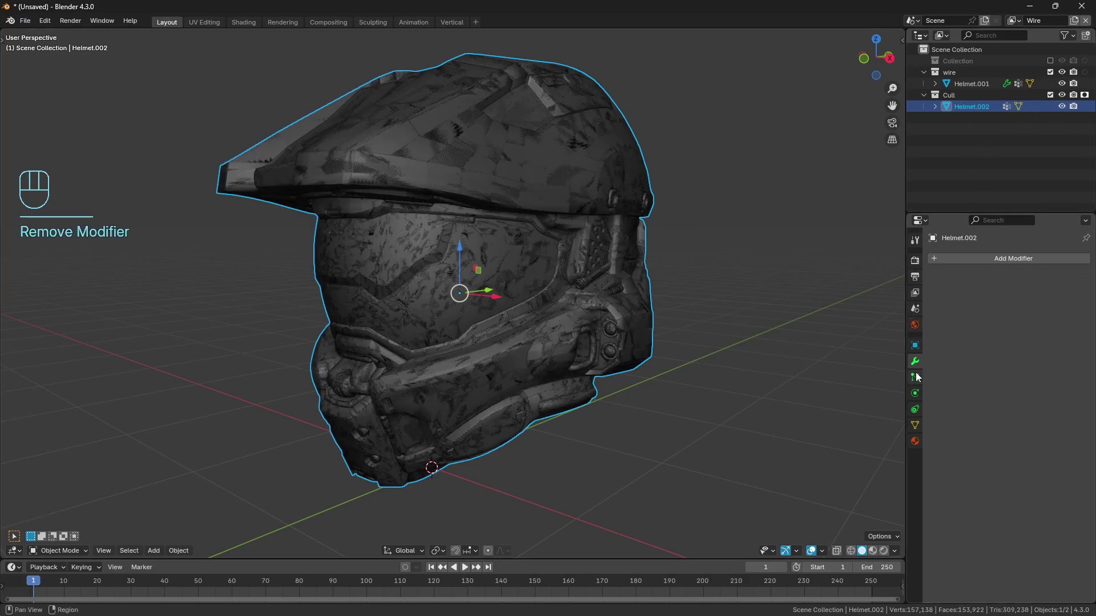
left_click(915, 441)
left_click(1084, 270)
left_click(1084, 270)
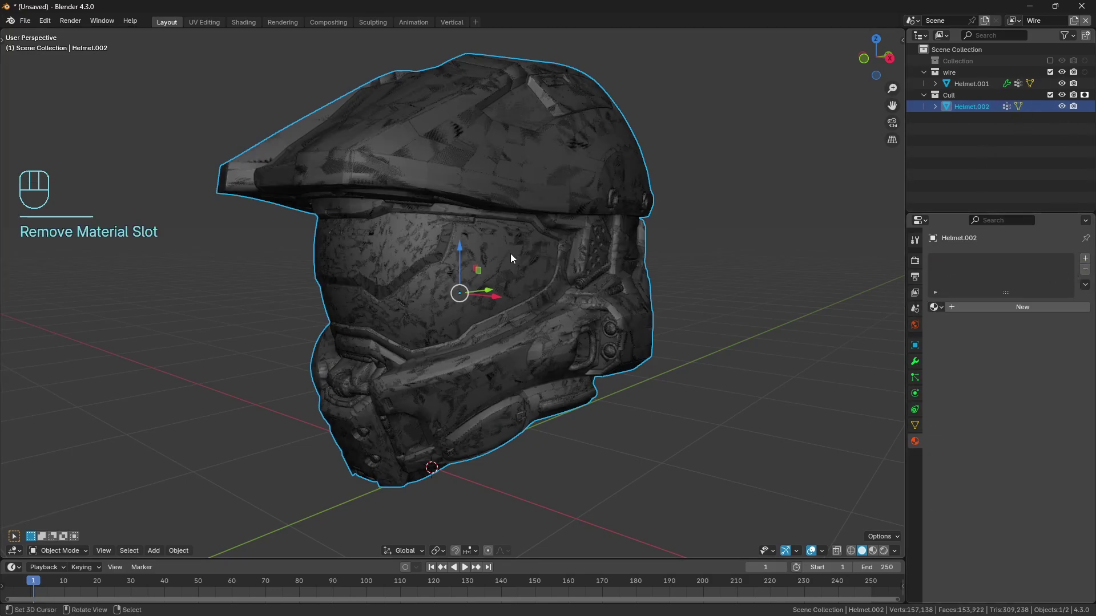
Shrink the Cull helmet's whole mesh slightly along its normals, return to Object Mode and clear the selection.
key("Tab")
left_click(651, 246, "shift")
key("a")
scroll(652, 246, "up", 3)
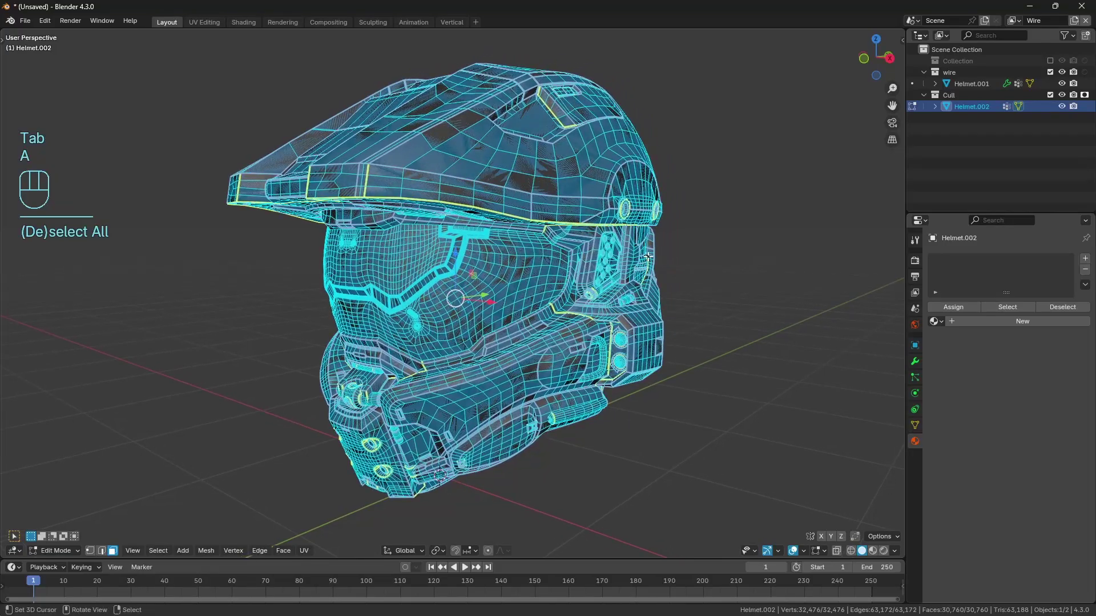
key("alt+s")
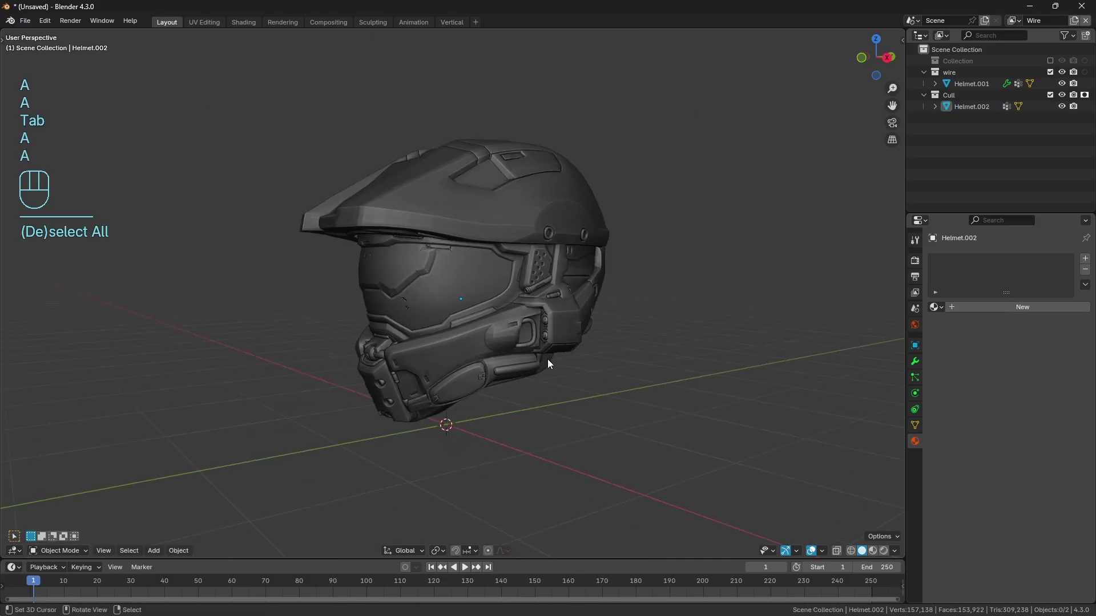
middle_click_drag(613, 139, 523, 196)
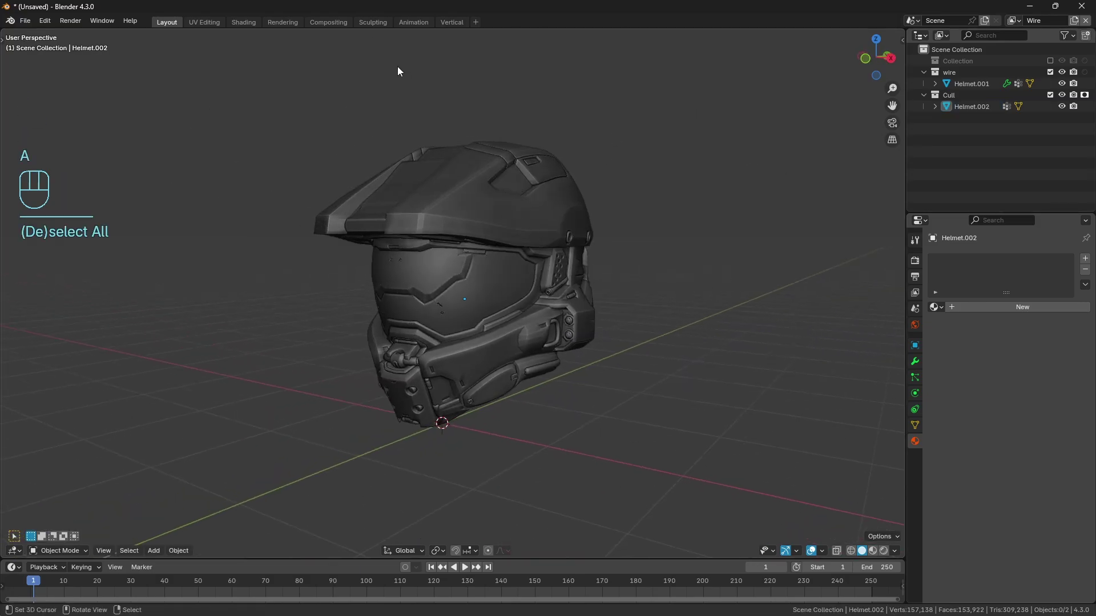
Set the Wireframe material's emission strength to 24, then return to solid shading in the Layout workspace.
left_click(974, 85)
left_click(960, 273)
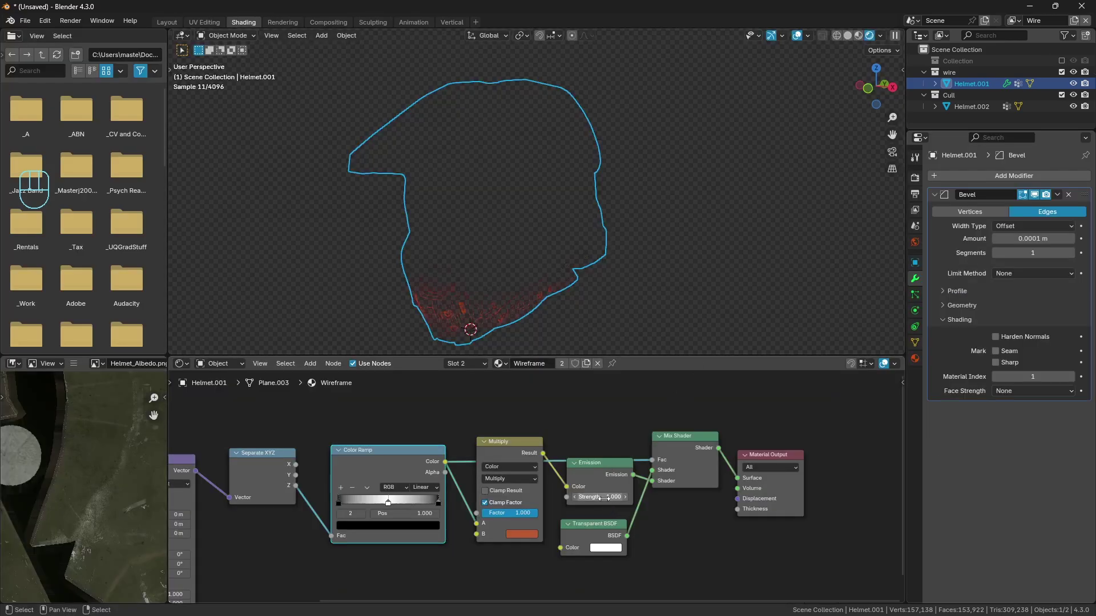
left_click(605, 497)
type("24")
key("Return")
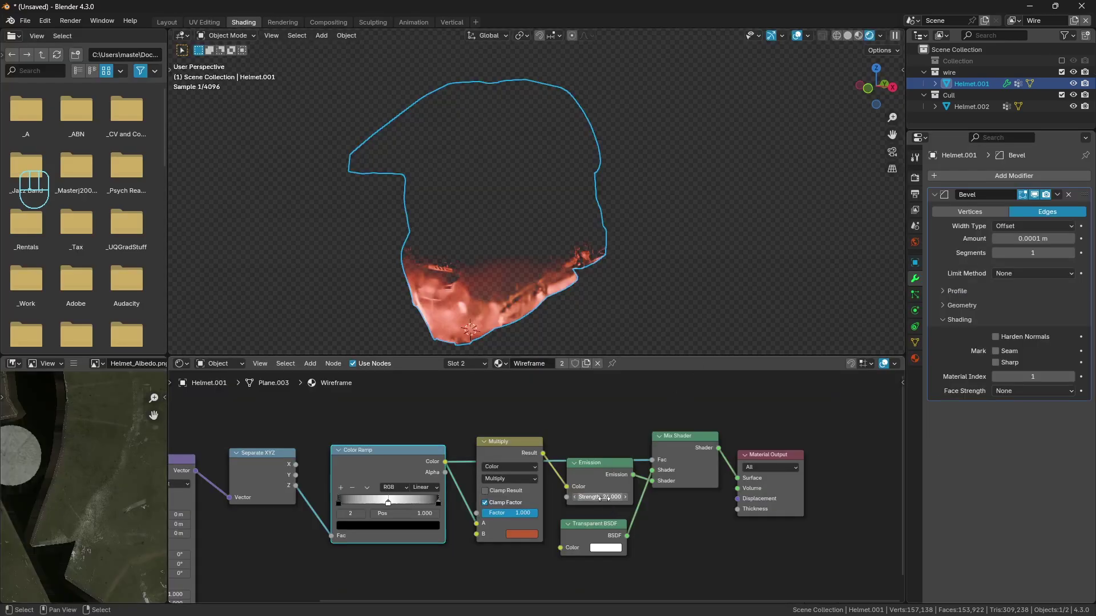
key("a")
key("a")
key("shift+z")
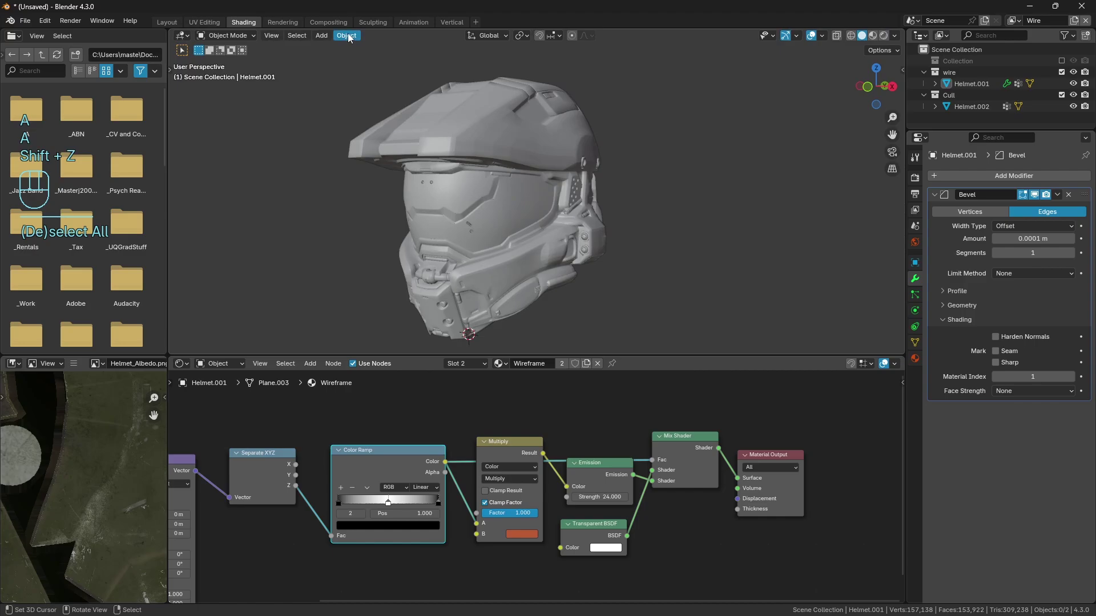
left_click(166, 22)
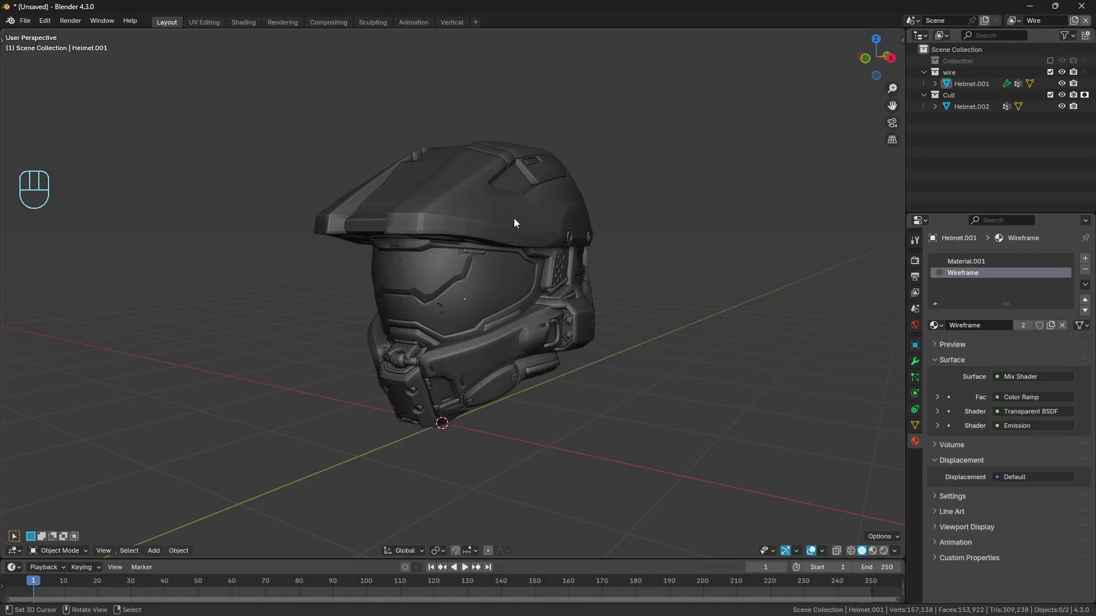
Add a camera, align it to the current view and pull it back to frame the whole helmet.
key("shift+a")
mouse_move(530, 399)
left_click(571, 394)
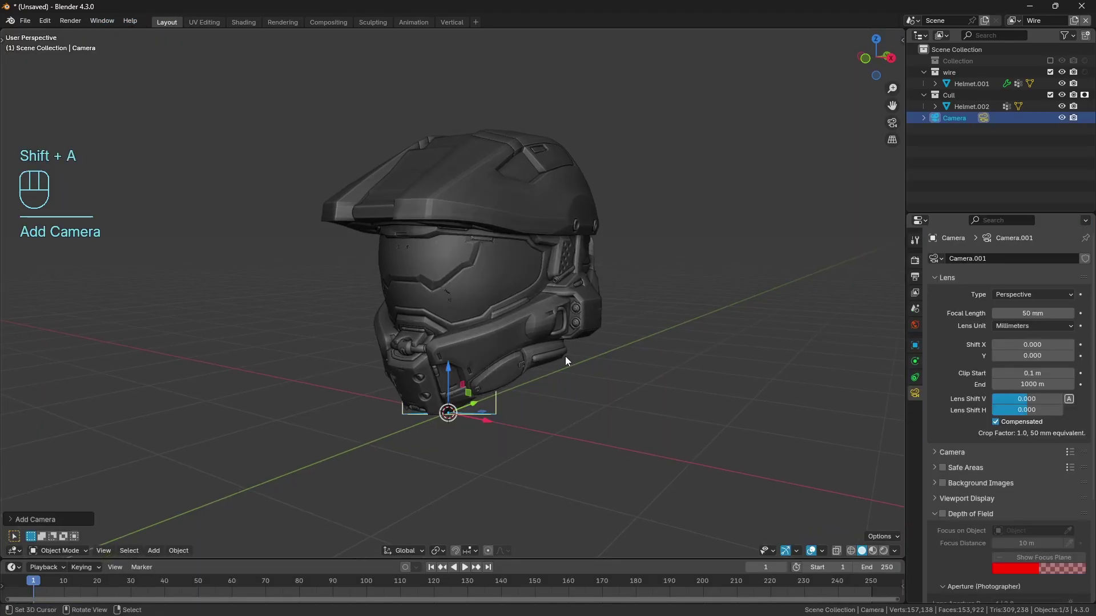
key("ctrl+alt+KP_0")
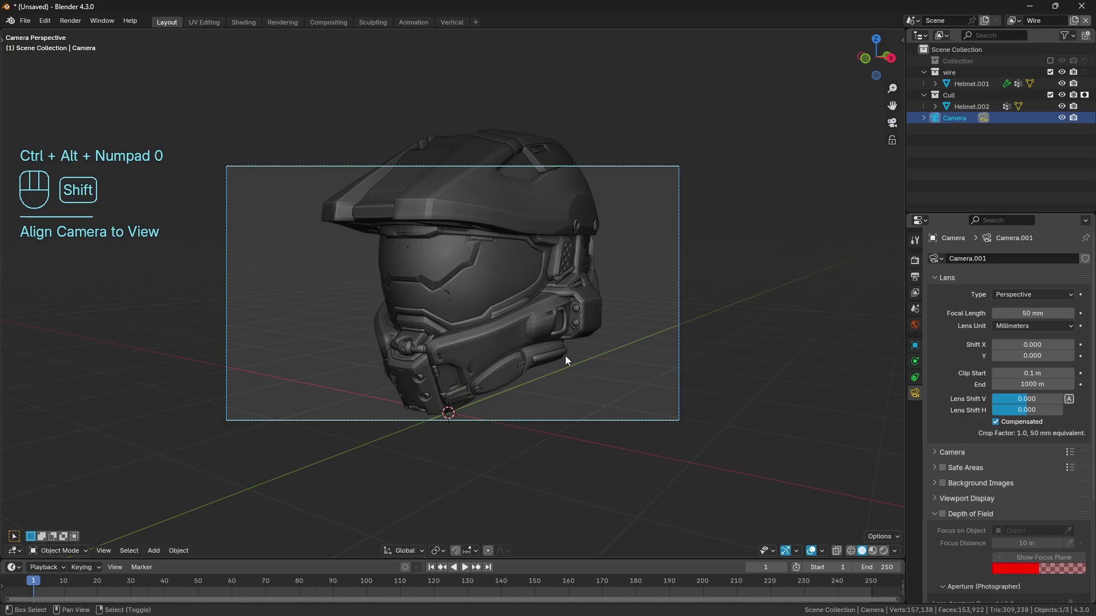
key("shift+f")
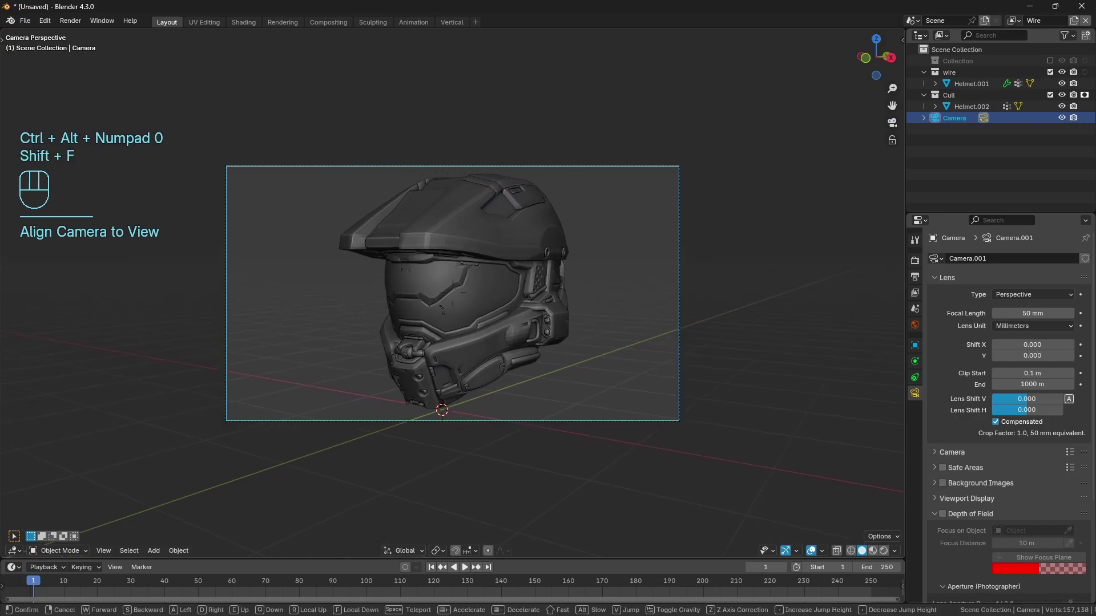
key("Escape")
key("Escape")
Exclude the Cull collection from the Main view layer and return to the Wire view layer.
left_click(1011, 21)
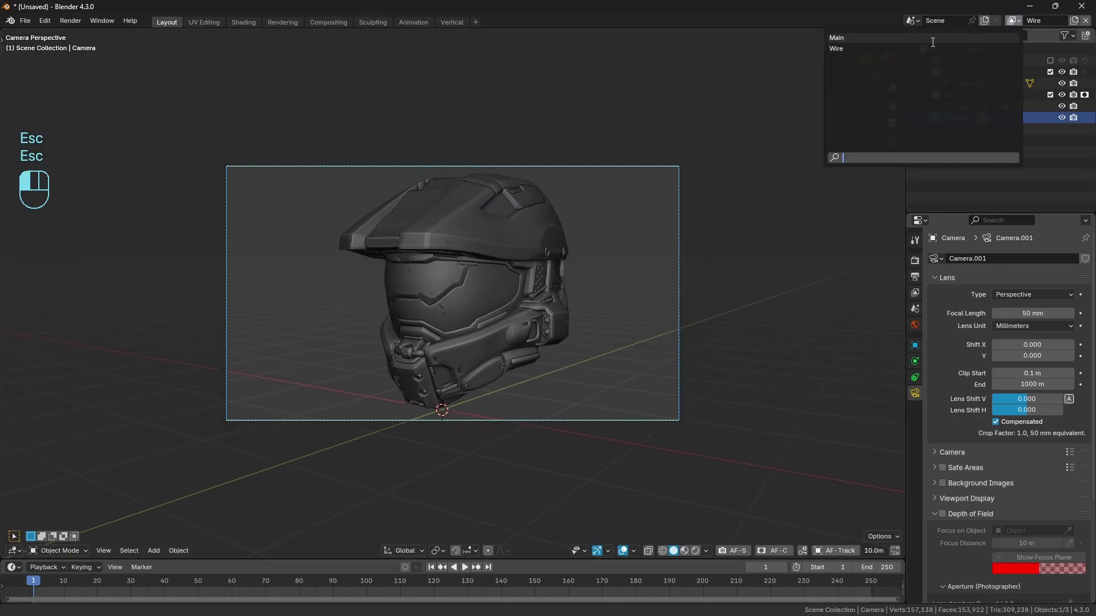
left_click(933, 40)
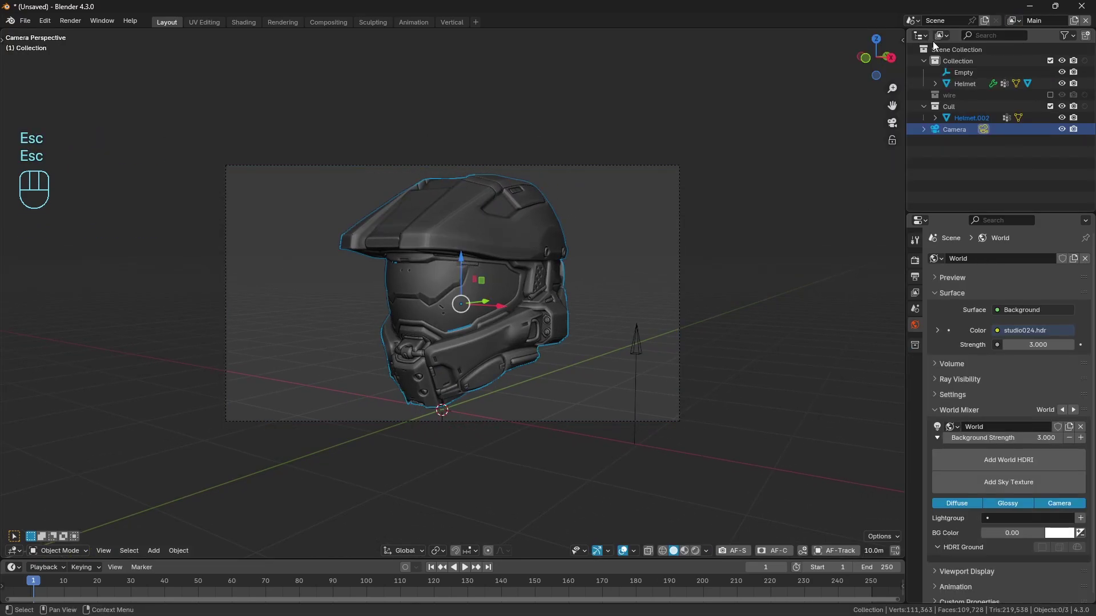
left_click(1050, 106)
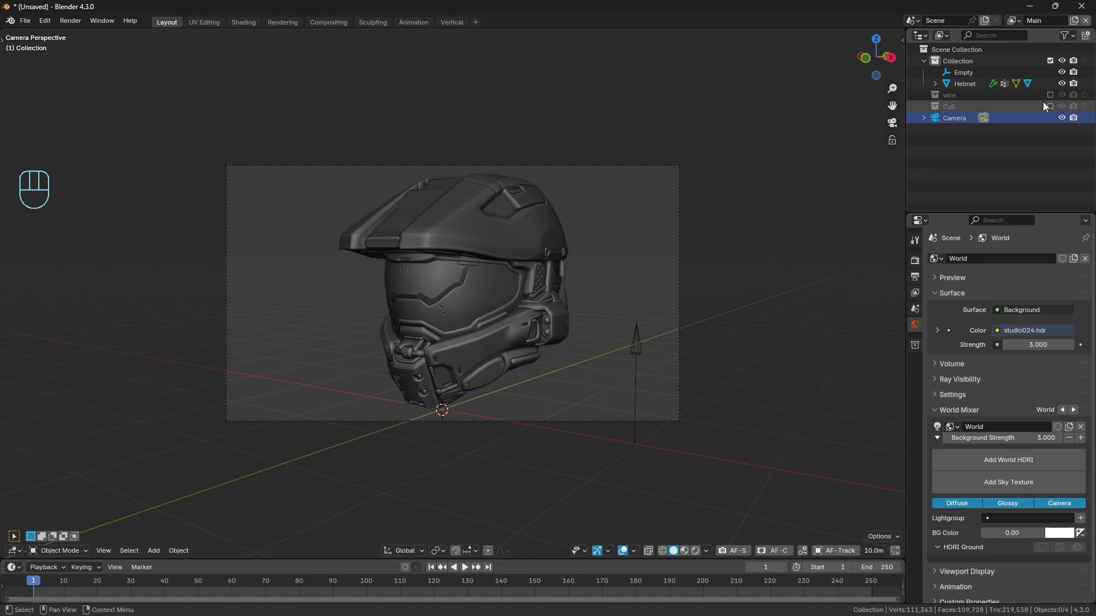
left_click(1015, 22)
left_click(936, 50)
Look over the output and render settings and render the current frame.
left_click(915, 277)
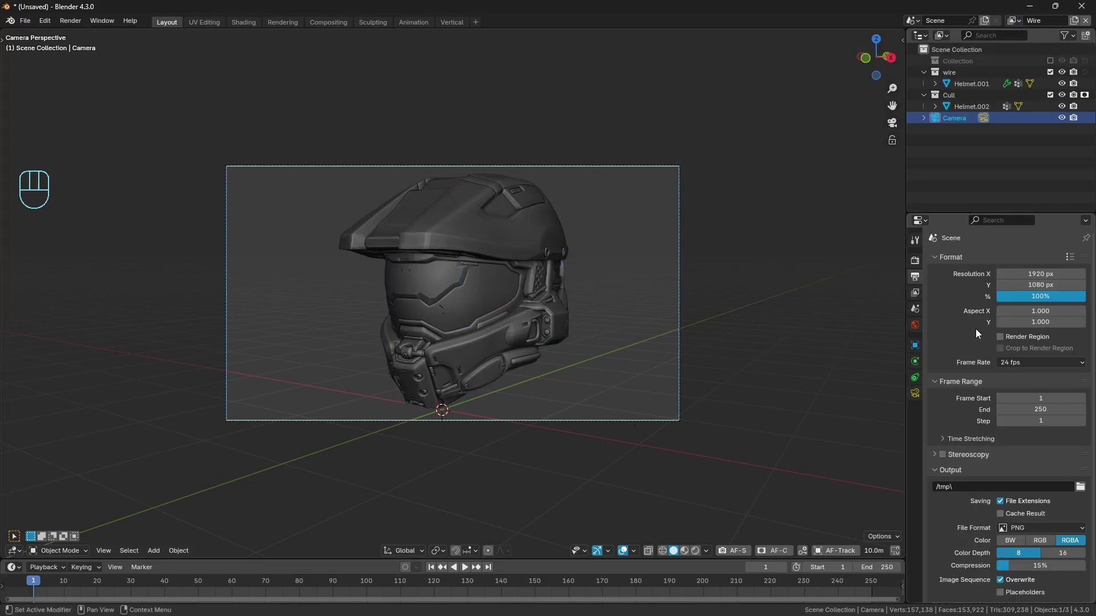
left_click(915, 260)
key("F12")
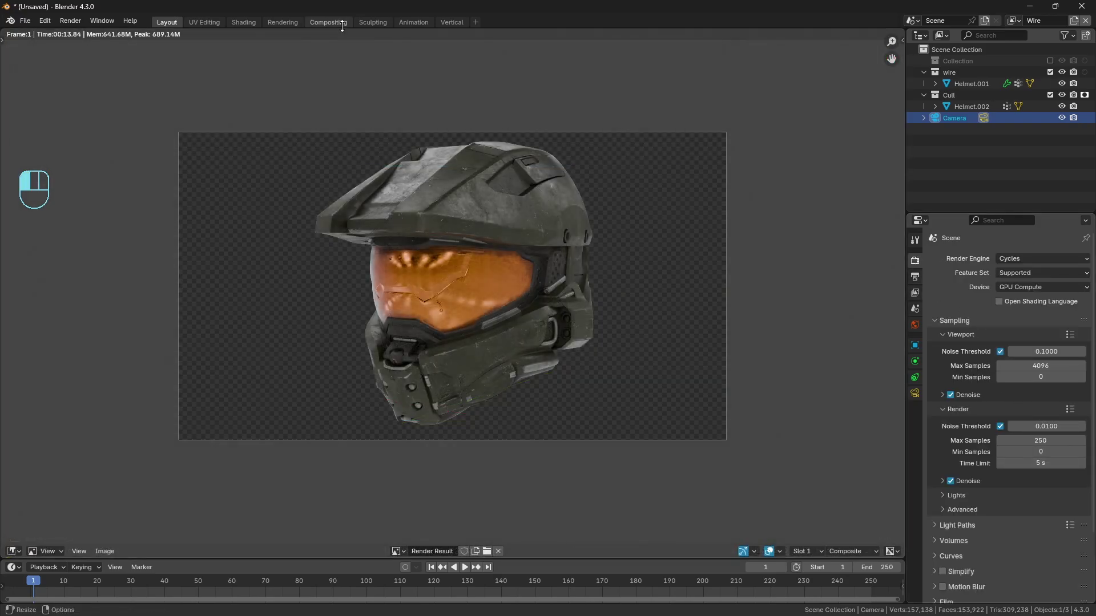
In the Compositing workspace, preview the Main render layer through a Viewer and add a reroute feeding both output nodes.
left_click(342, 23)
left_click(404, 198)
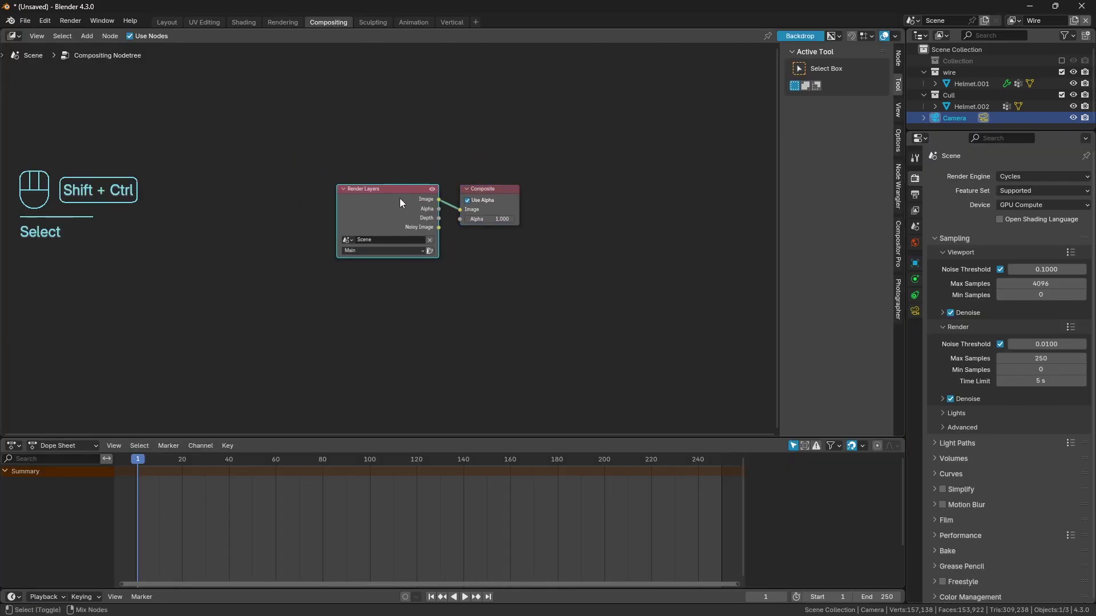
left_click(399, 198, "ctrl+shift")
left_click_drag(419, 188, 307, 188)
right_click_drag(442, 194, 441, 231, "shift")
middle_click_drag(382, 230, 436, 238)
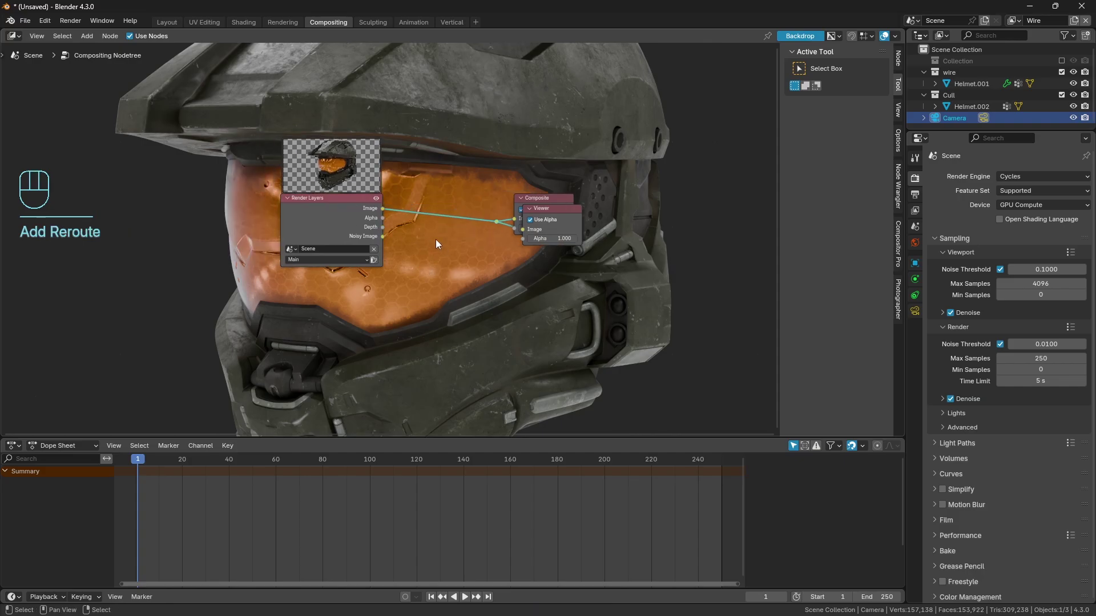
Scale the backdrop down to show the whole helmet and move the Render Layers node clear of it.
left_click_drag(380, 215, 319, 202)
key("alt+v")
key("alt+v")
key("v")
key("v")
key("v")
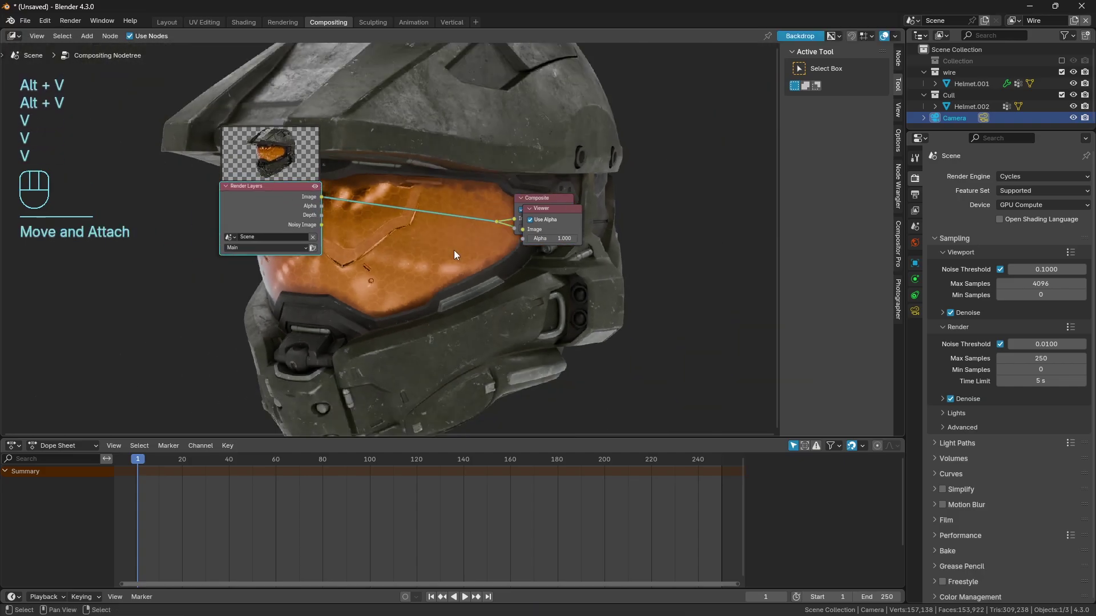
key("v")
key("v")
left_click_drag(258, 205, 230, 195)
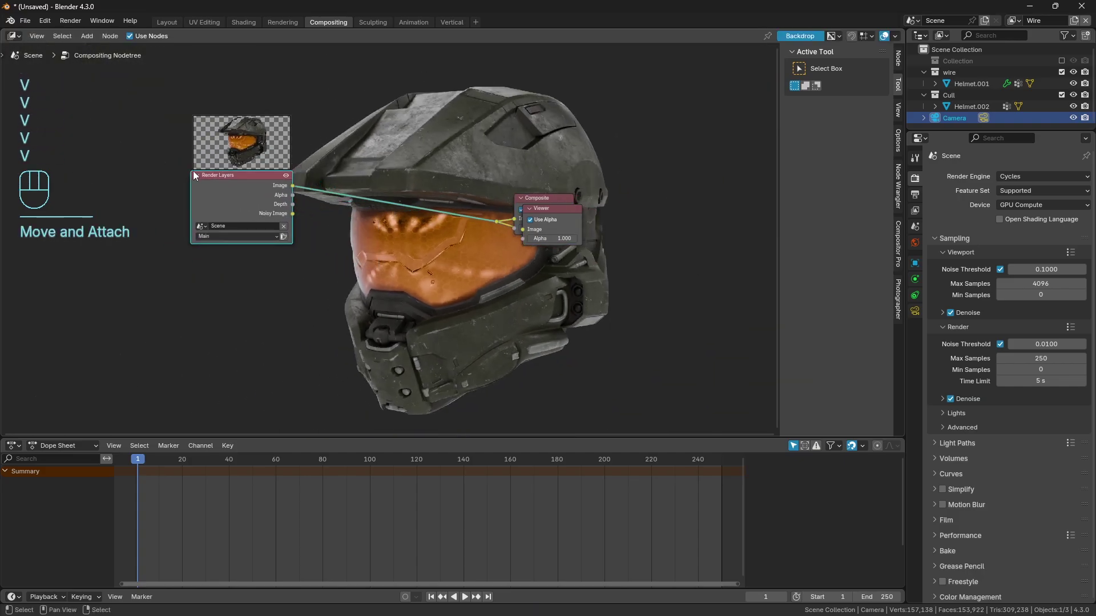
Duplicate the Render Layers node below the original and set the copy to the Wire view layer.
key("shift+d")
left_click(281, 335)
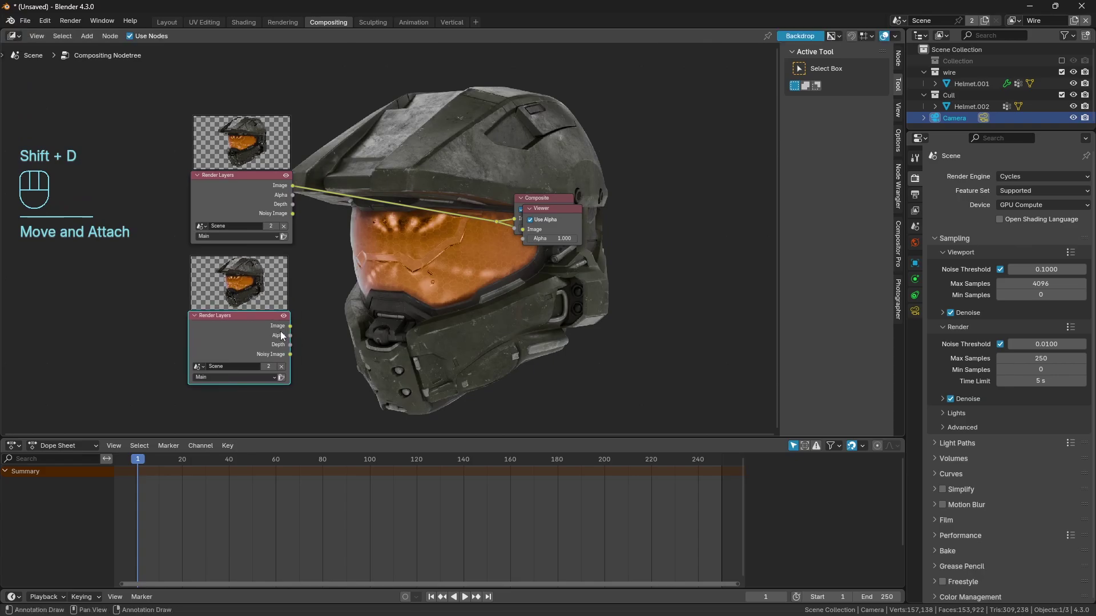
left_click(215, 375)
left_click(213, 407)
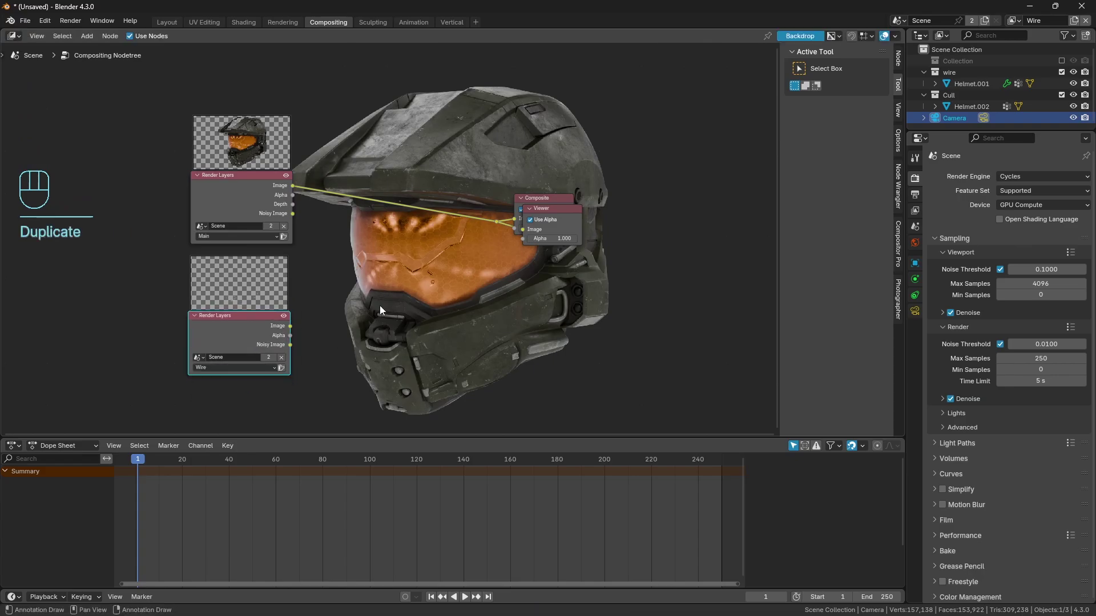
Insert an Alpha Over node after the Main render layer and link the Wire image to its second image input.
key("shift+a")
type("alpha")
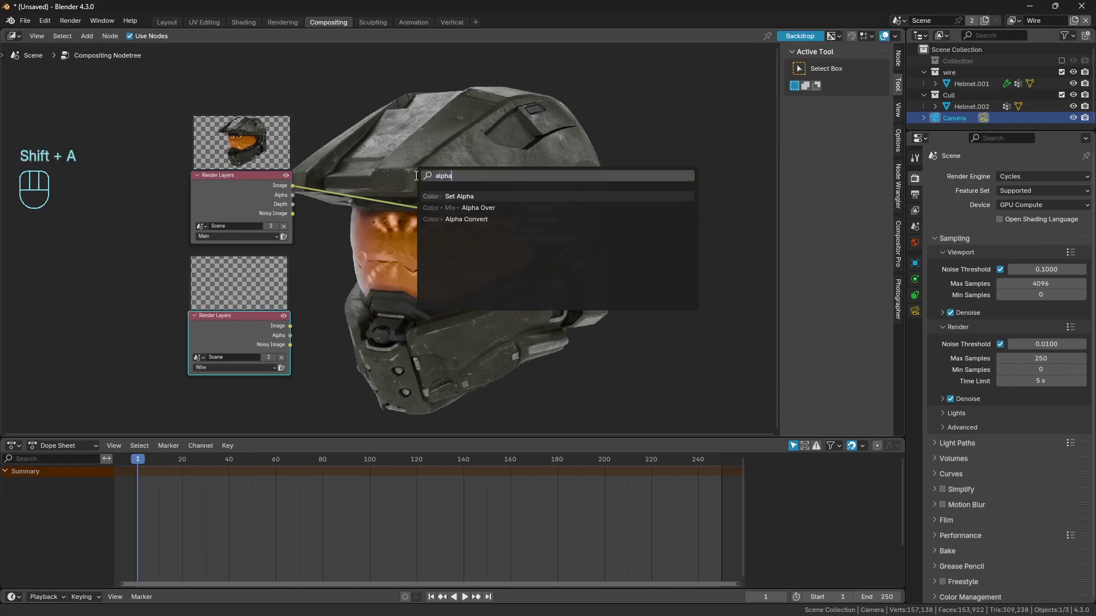
left_click(479, 208)
left_click(366, 214)
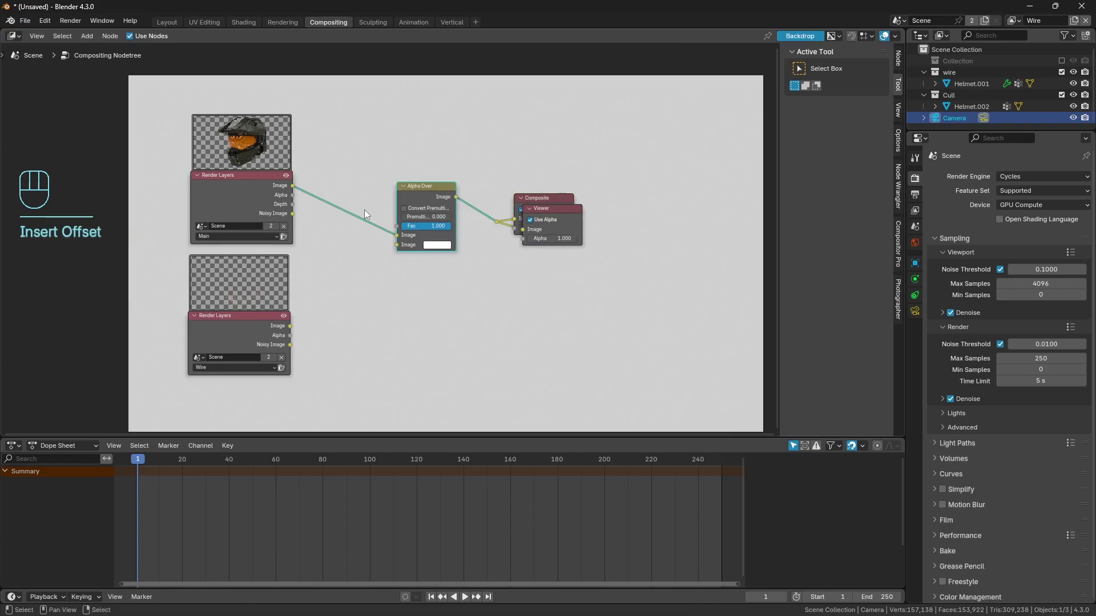
left_click_drag(290, 326, 396, 244)
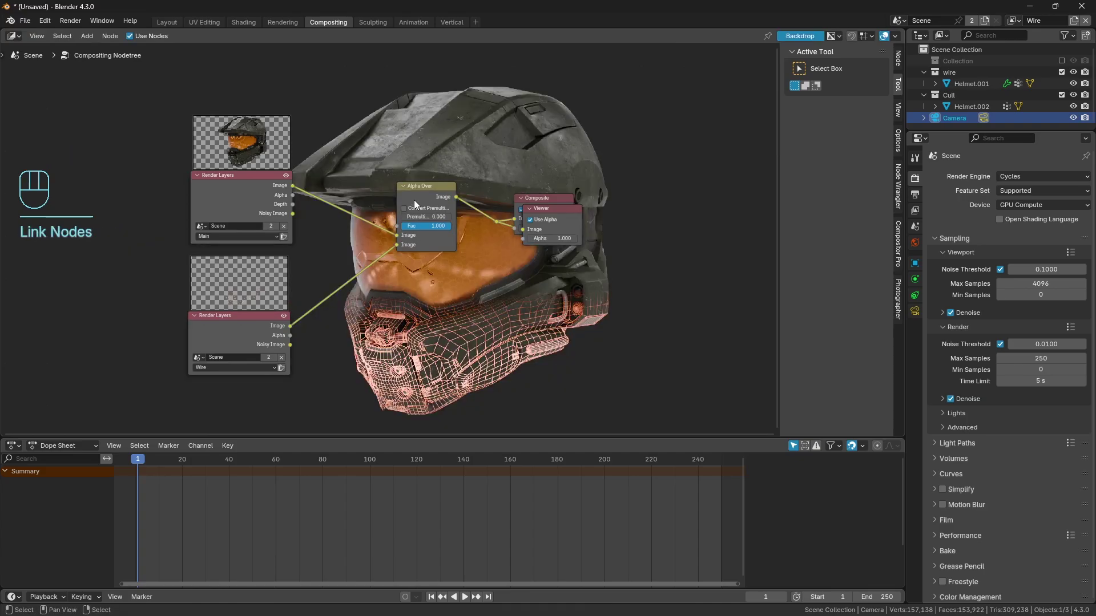
left_click_drag(413, 199, 358, 209)
middle_click_drag(443, 296, 352, 240)
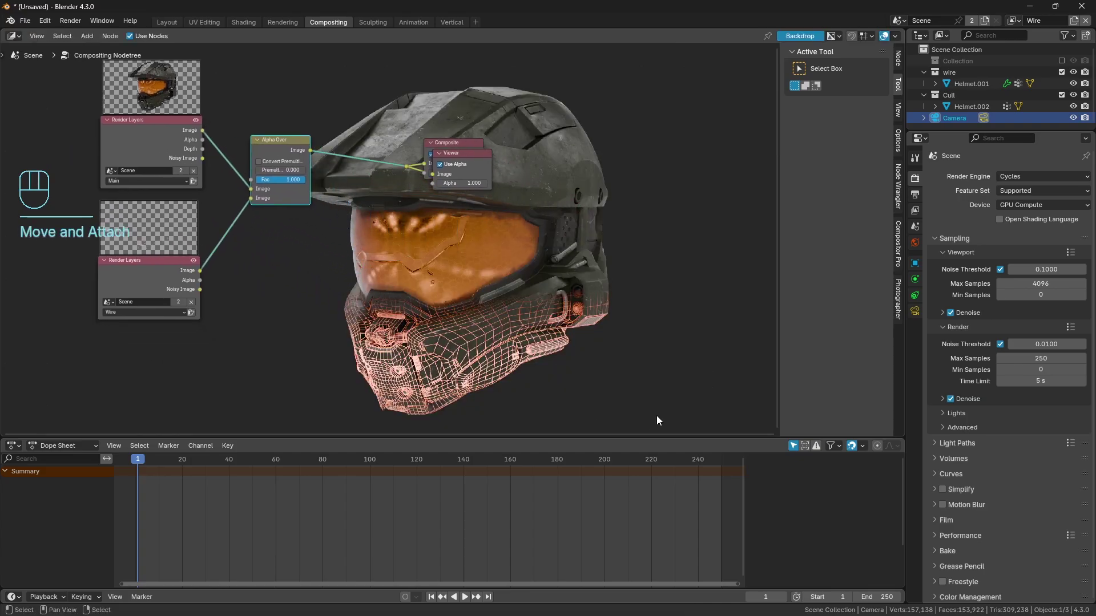
Insert a Glare node between the Wire render layer and the Alpha Over node.
middle_click_drag(614, 282, 666, 278)
key("shift+a")
left_click(452, 220)
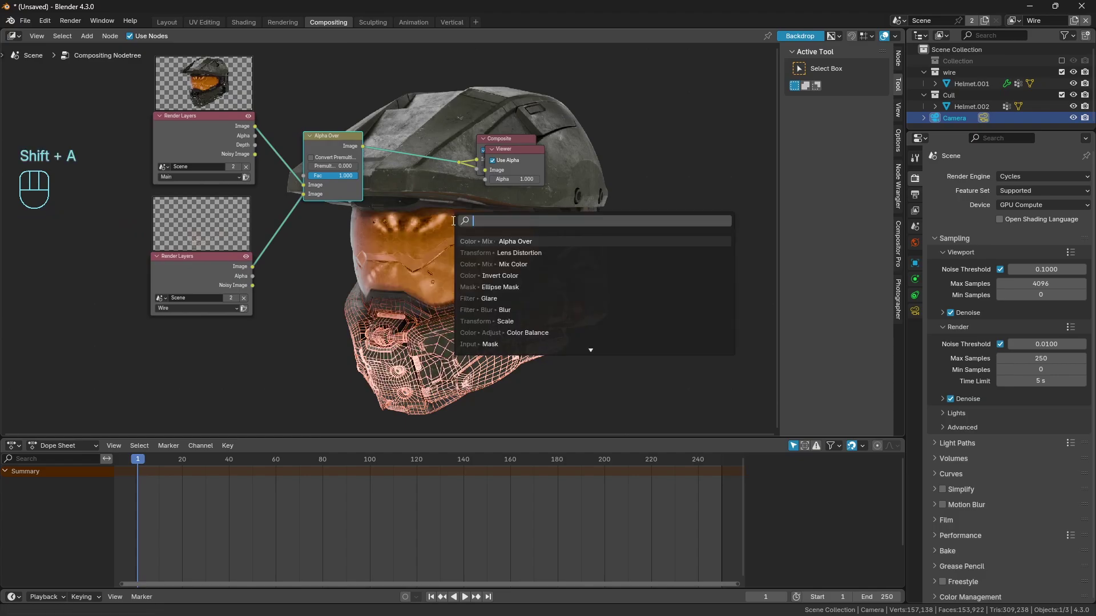
type("glar")
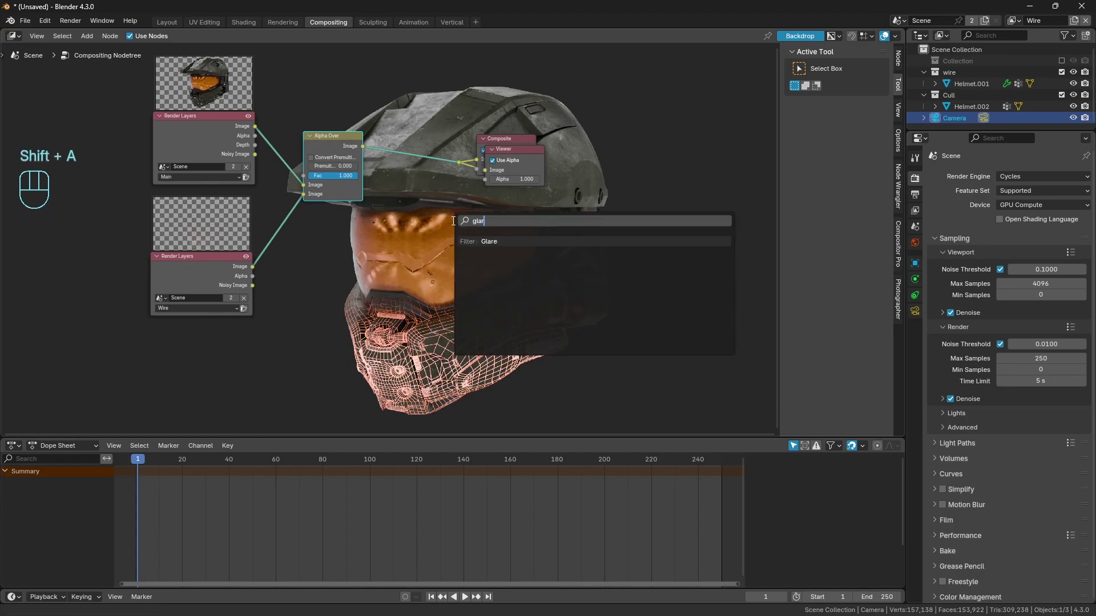
type("e")
key("Return")
left_click(282, 209)
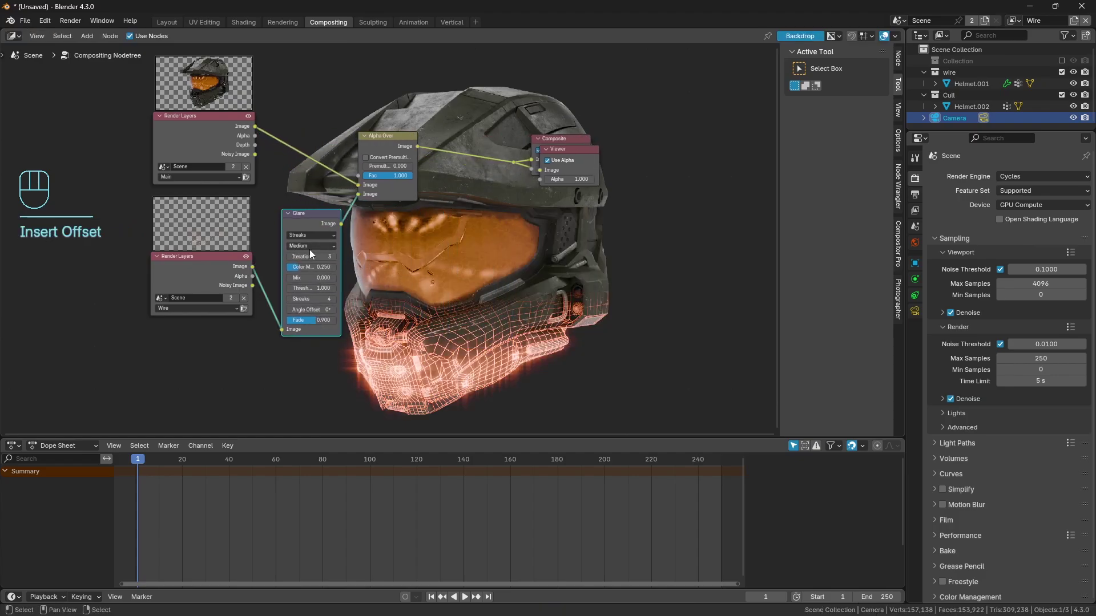
Set the Glare node's type to Bloom and its mix to -0.8.
left_click(319, 235)
left_click(317, 256)
middle_click_drag(516, 296, 444, 283)
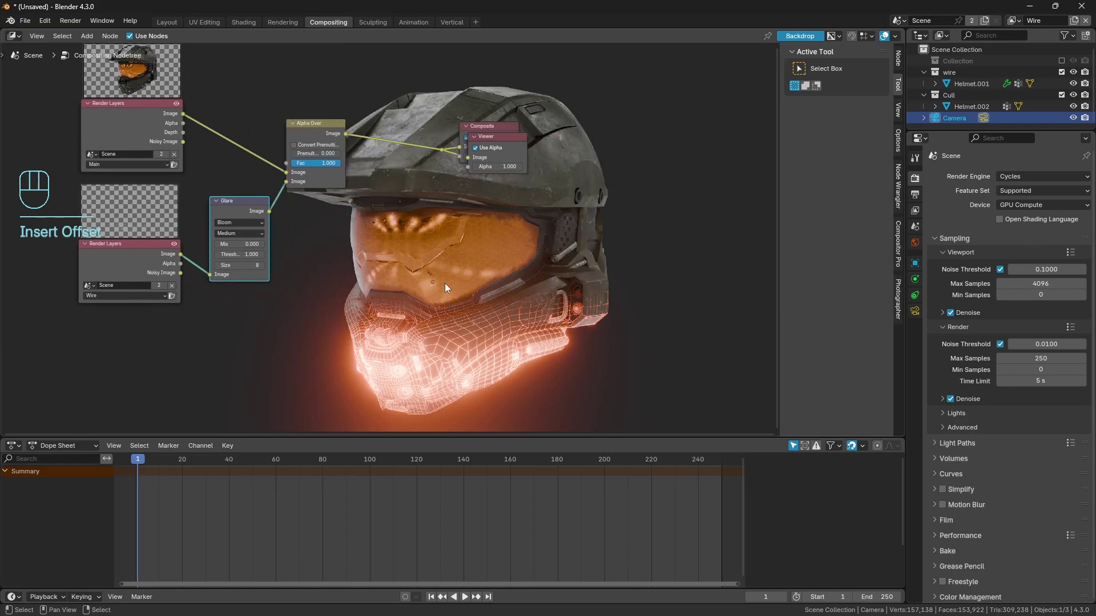
left_click(217, 245)
left_click(217, 244)
left_click(217, 244)
left_click(218, 244)
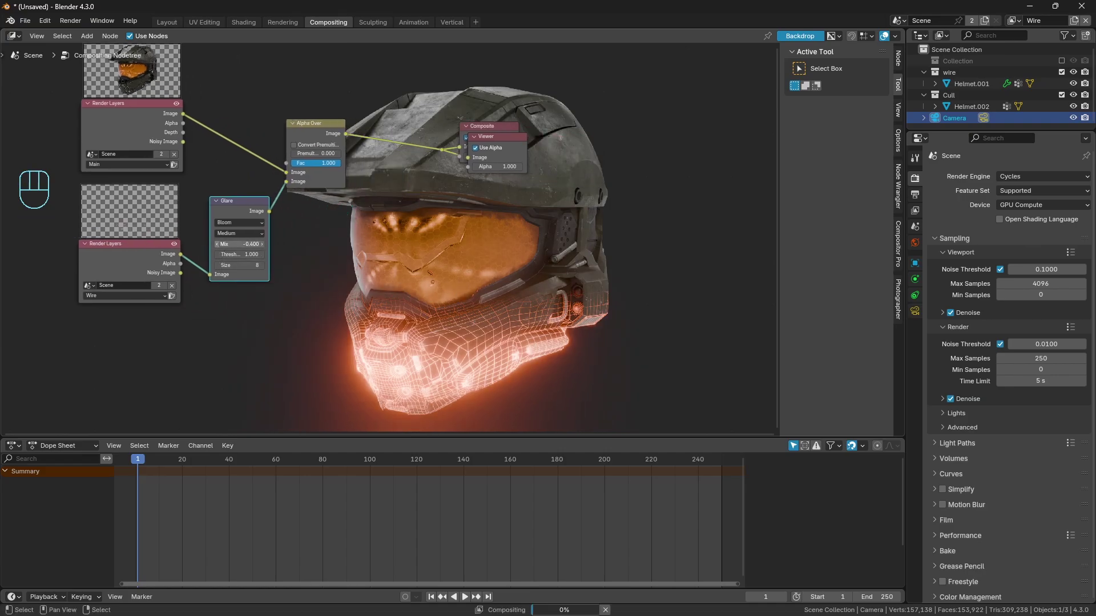
left_click(217, 245)
left_click(217, 245)
left_click(218, 244)
left_click(218, 244)
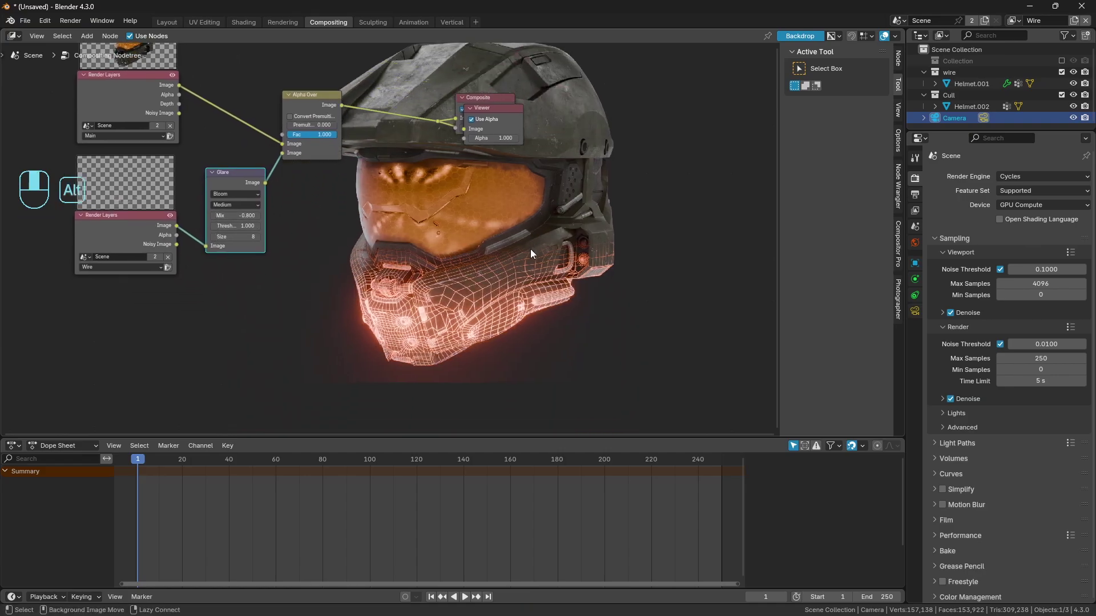